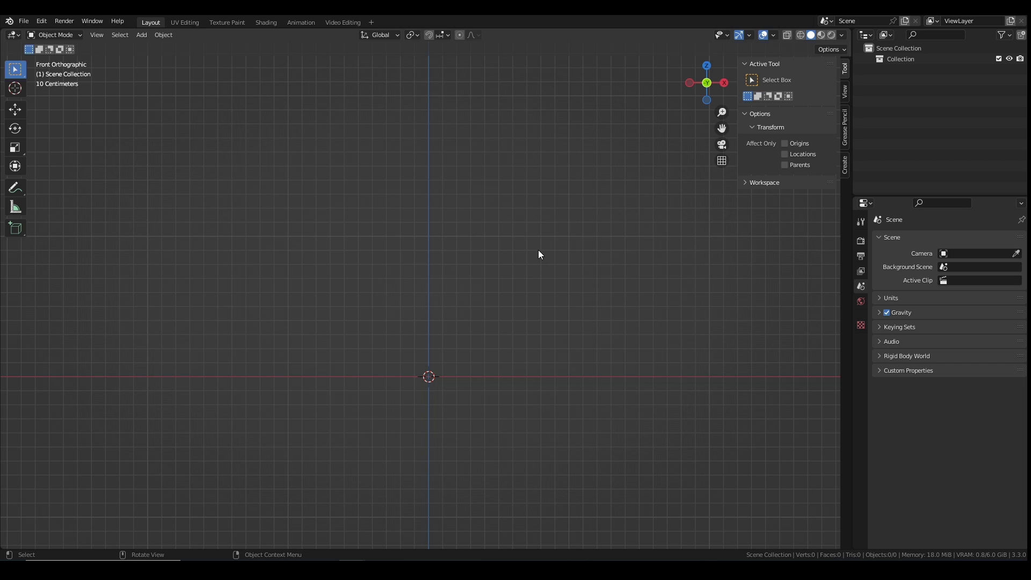
- Add a sphere to the empty scene at the world origin
key("shift+a")
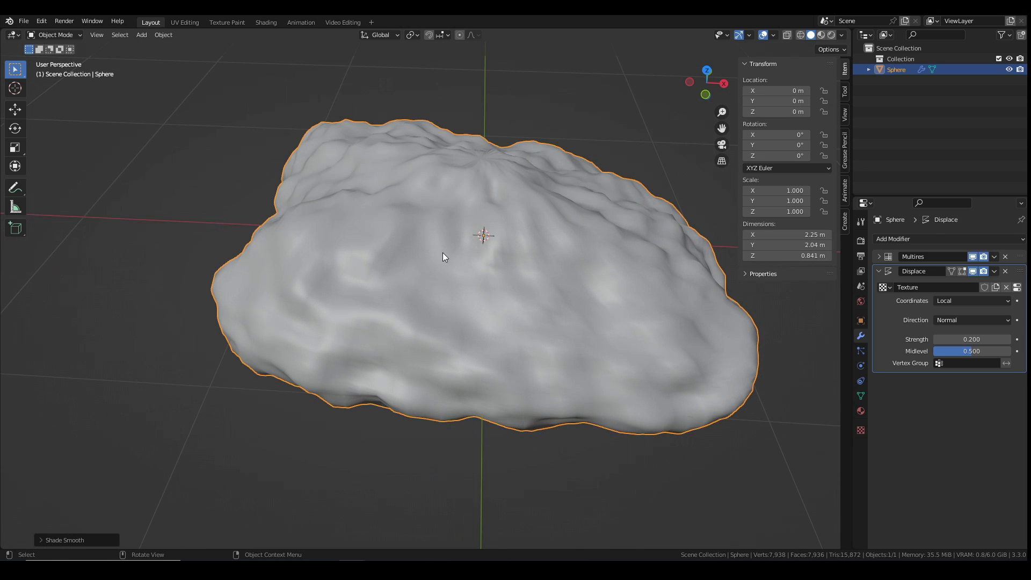
- Switch to the Shading workspace and rename the sphere's material to "flesh"
left_click(266, 22)
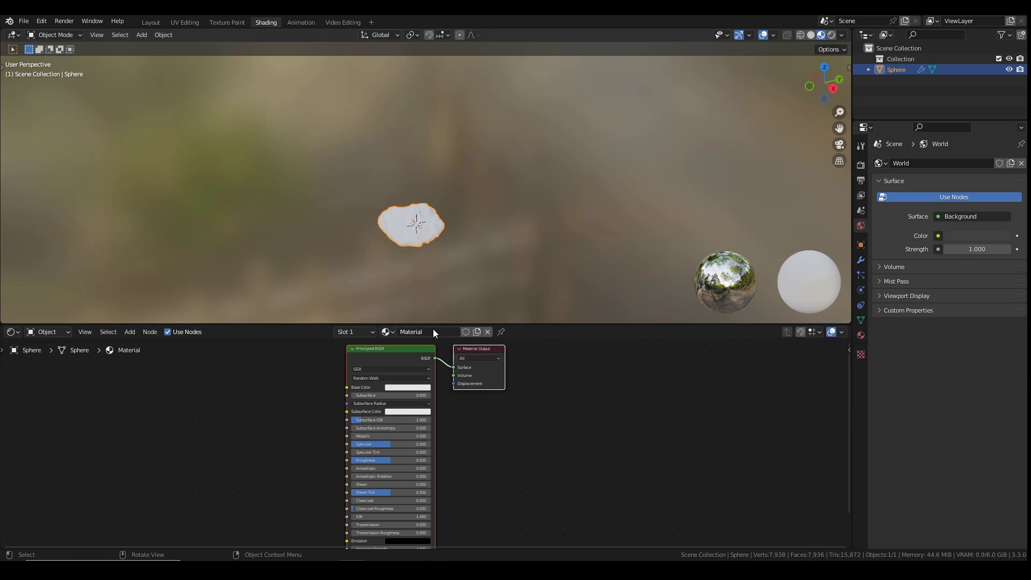
left_click(424, 331)
type("flesh")
key("Return")
- Add a Voronoi Texture node to the flesh material, well to the left of the Principled BSDF
scroll(372, 375, "down", 2)
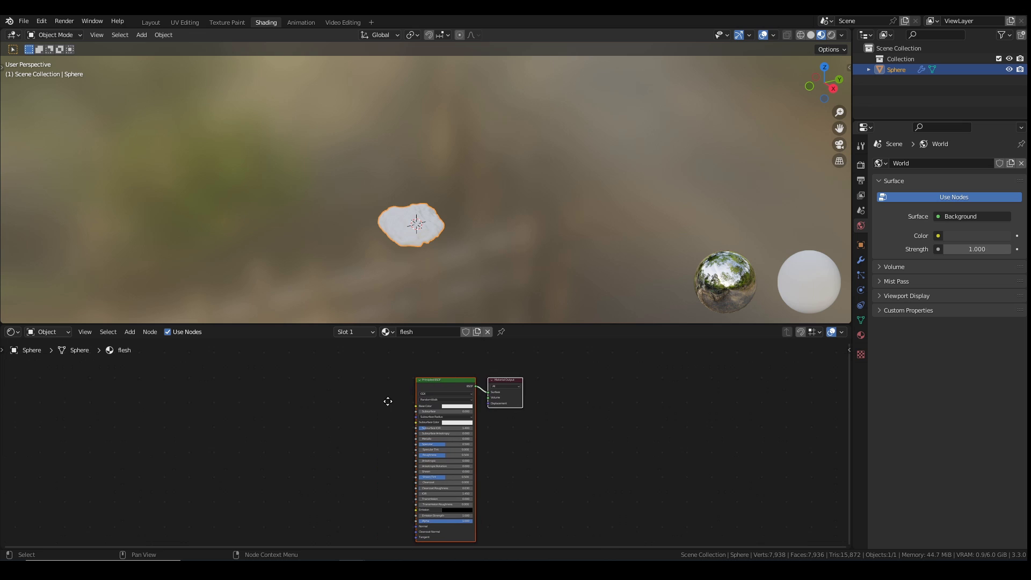
middle_click_drag(439, 231, 449, 211)
scroll(449, 212, "up", 2)
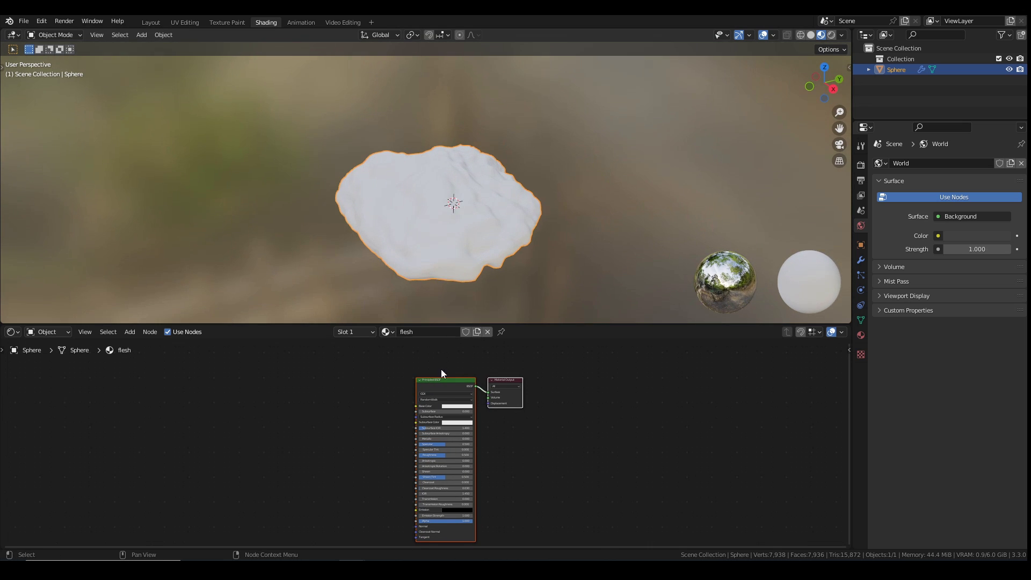
key("shift+a")
type("voron")
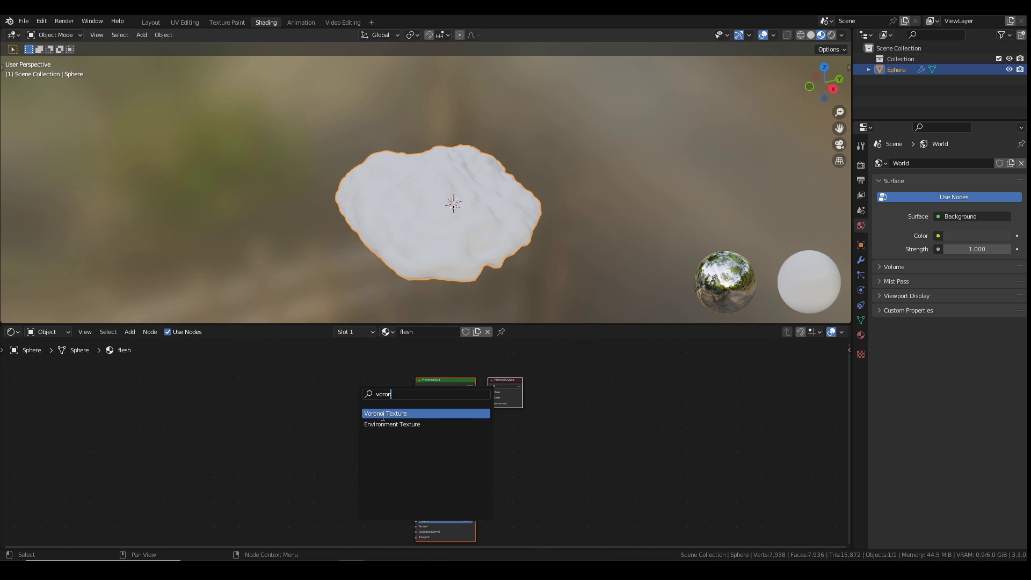
left_click(383, 414)
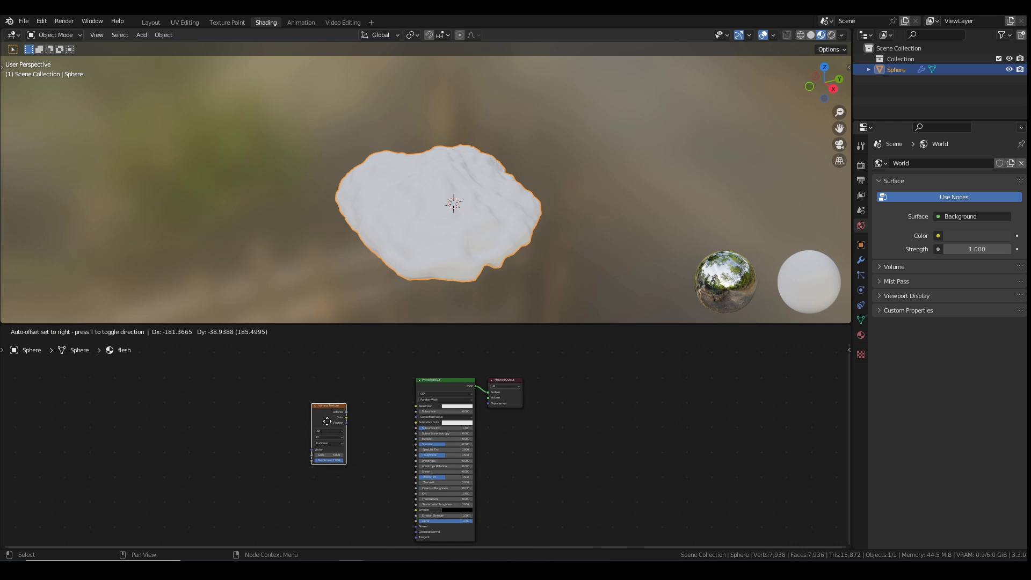
left_click(233, 425)
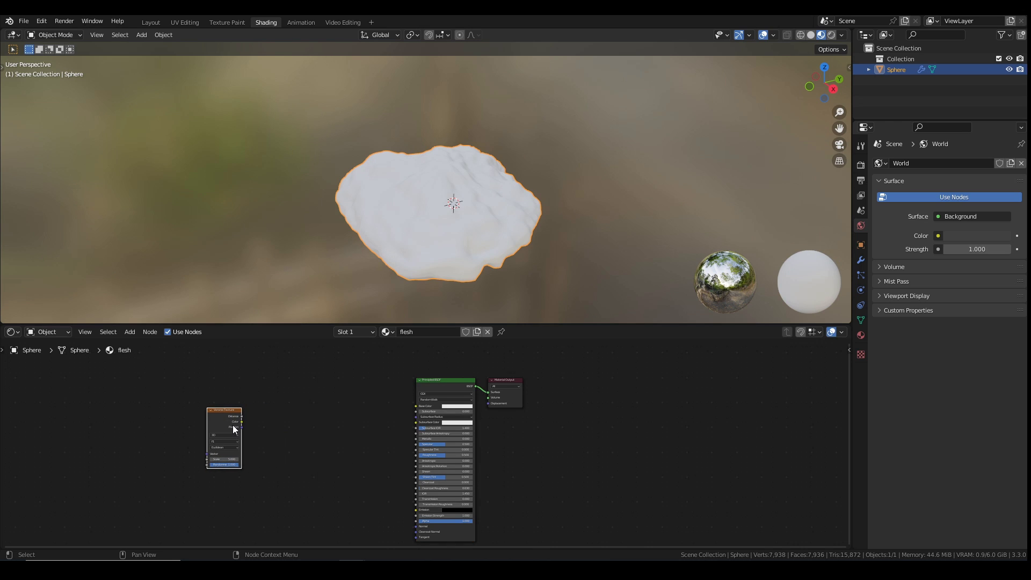
- Add a ColorRamp node between the Voronoi Texture and the Principled BSDF
key("shift+a")
type("color")
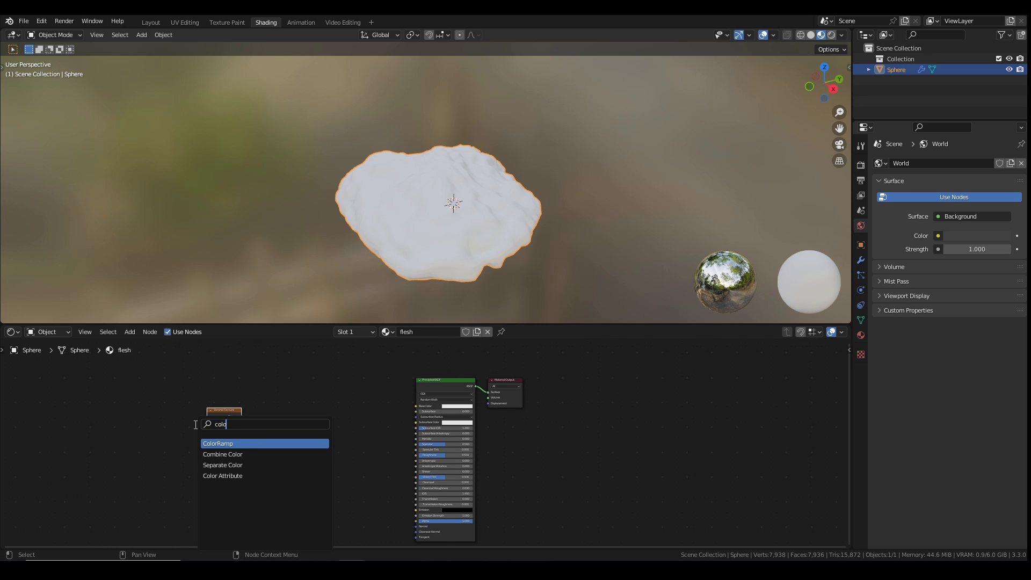
left_click(217, 445)
left_click(307, 417)
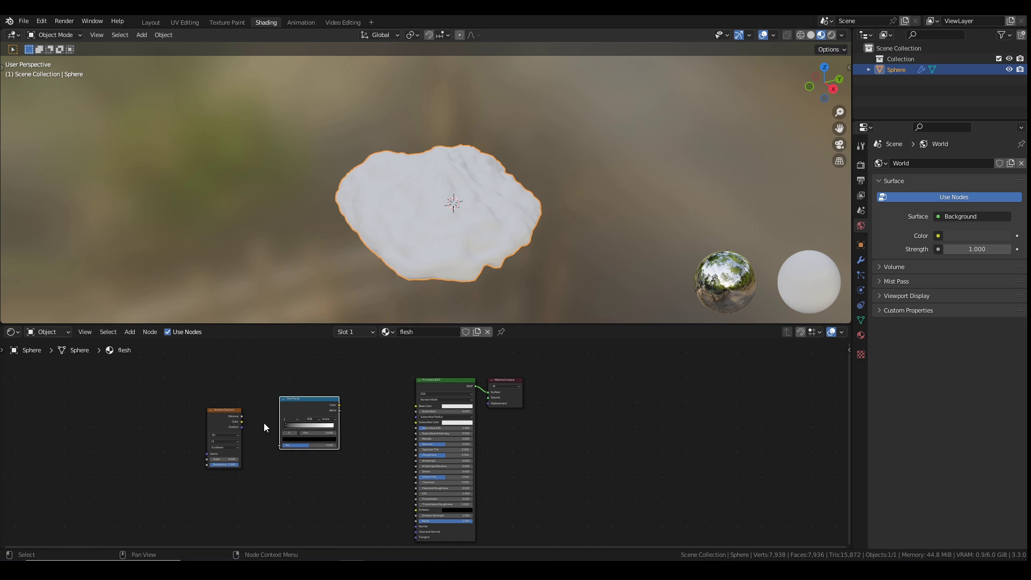
- Add Texture Coordinate and Mapping nodes to the Voronoi Texture and feed the Mapping vector from the Object output
scroll(263, 424, "up", 1)
left_click(214, 409)
key("ctrl+t")
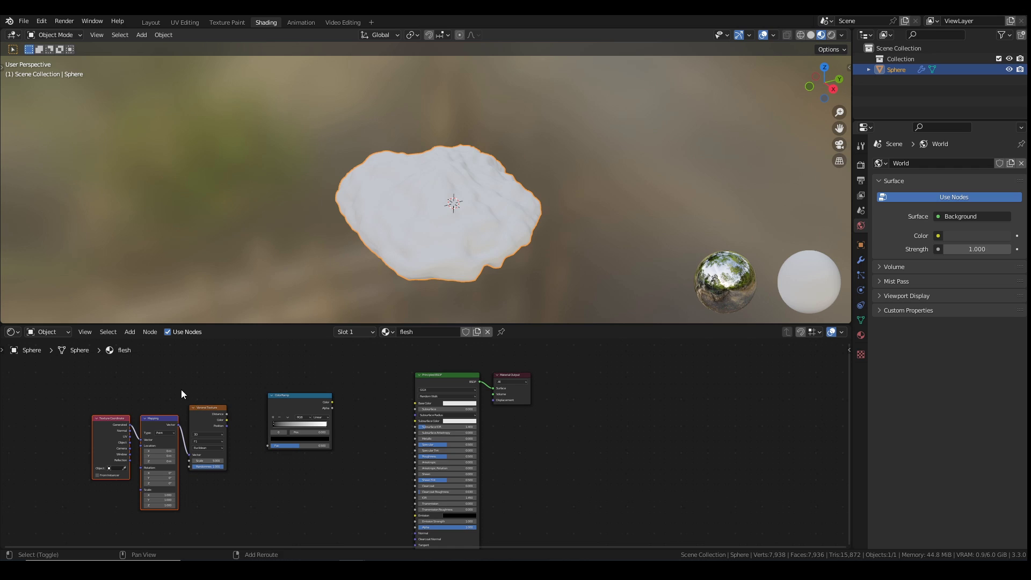
middle_click_drag(181, 389, 421, 375)
scroll(421, 375, "up", 2)
left_click_drag(291, 420, 307, 417)
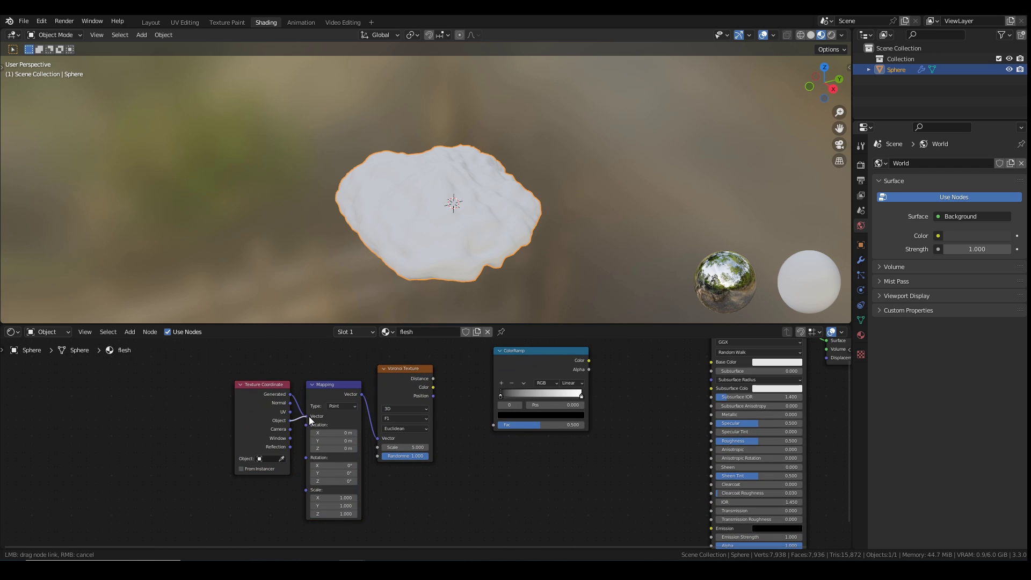
key("Home")
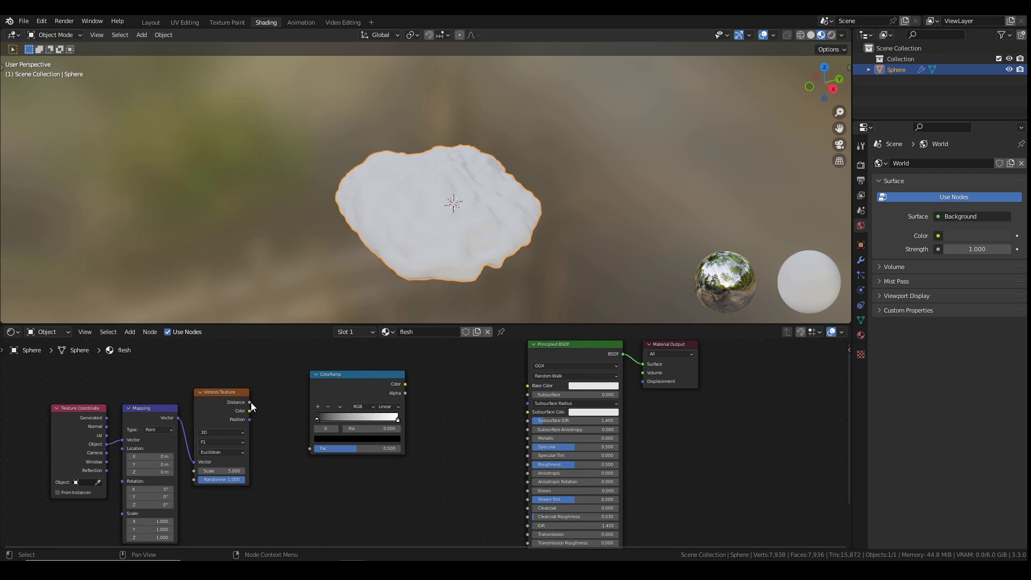
- Link the Voronoi Distance output to the ColorRamp's Fac and the ramp's Color to the Principled BSDF Base Color
left_click_drag(250, 401, 315, 454)
left_click_drag(249, 403, 321, 444)
left_click_drag(406, 385, 528, 386)
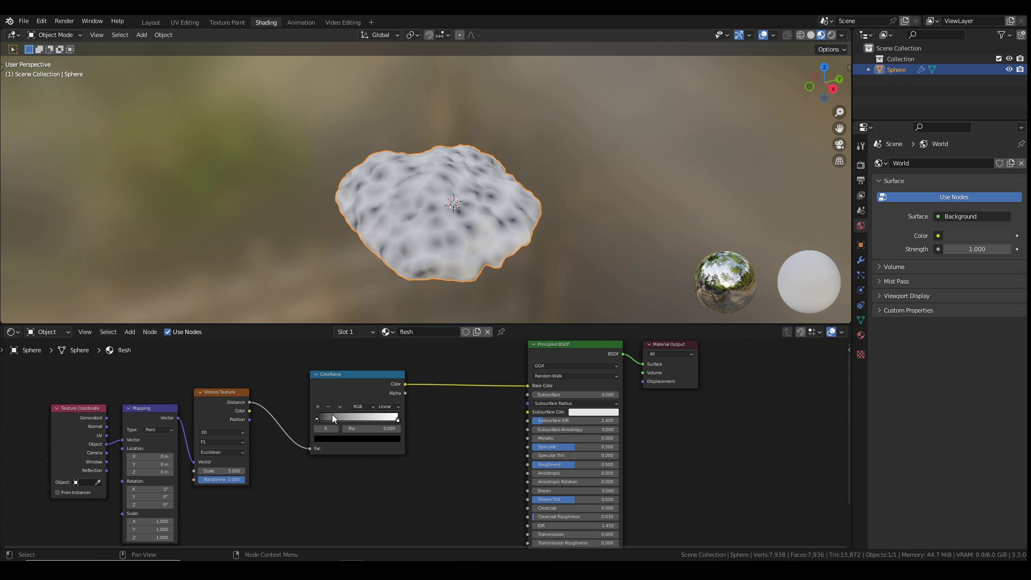
- Recolour the ColorRamp's black stop to a dusky dark pink
scroll(332, 414, "up", 2)
left_click(290, 434)
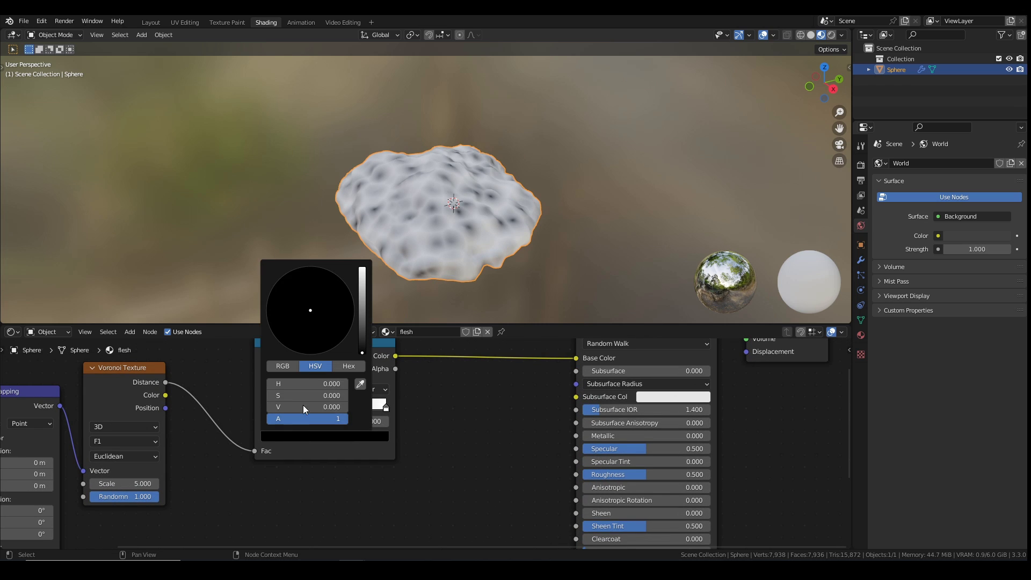
left_click_drag(362, 355, 320, 331)
- Move the ColorRamp's white stop to about 0.377 and recolour it coral red
left_click_drag(385, 410, 310, 408)
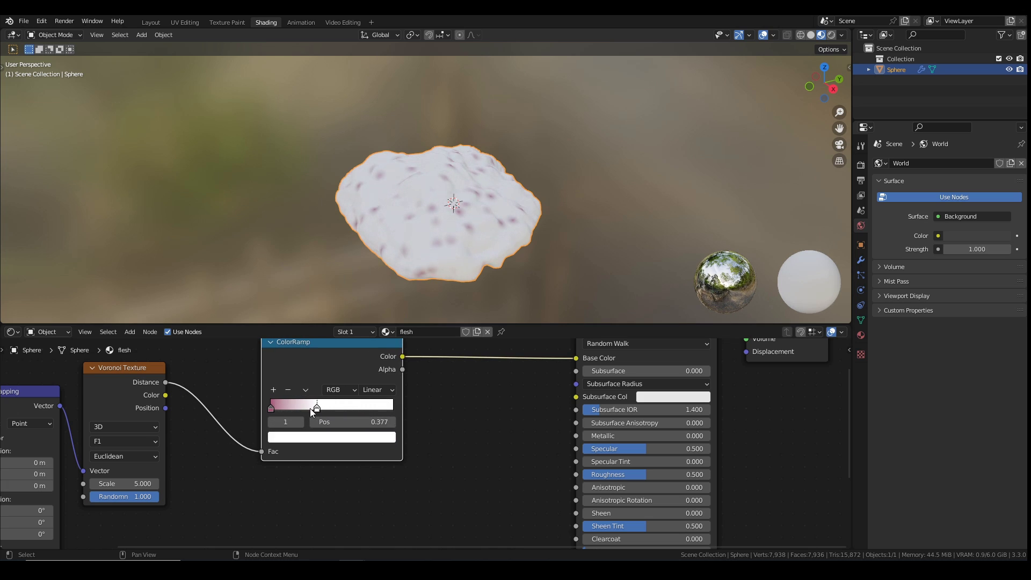
left_click(310, 437)
left_click(317, 335)
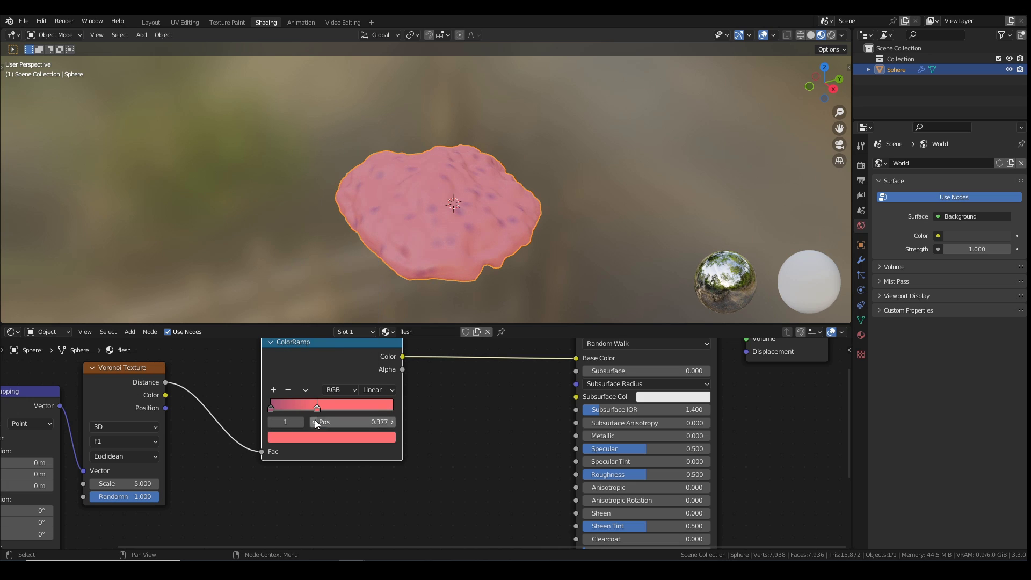
- Add a third stop to the ColorRamp and colour it light pink
left_click(273, 390)
left_click(296, 408)
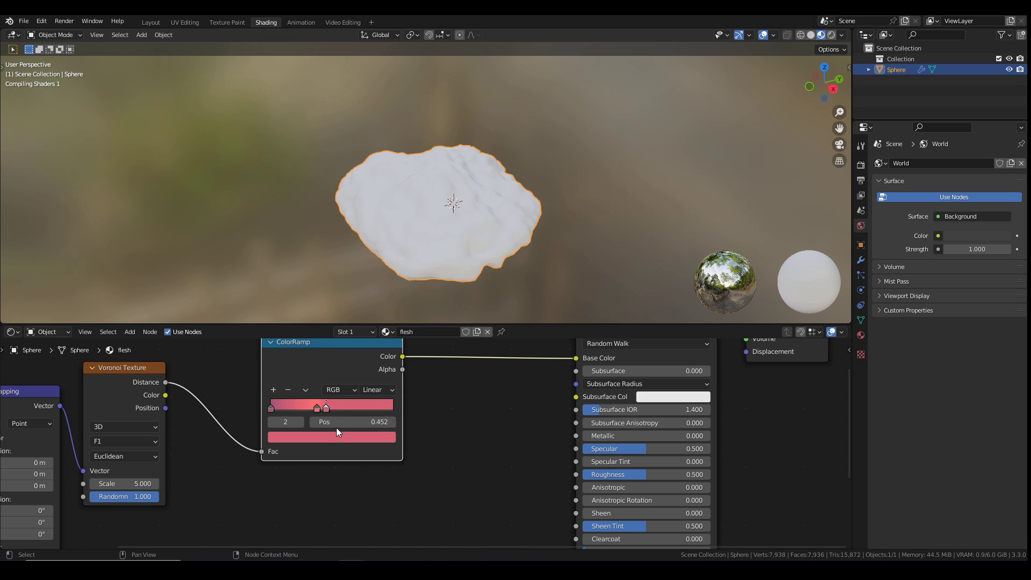
left_click(331, 437)
left_click(326, 327)
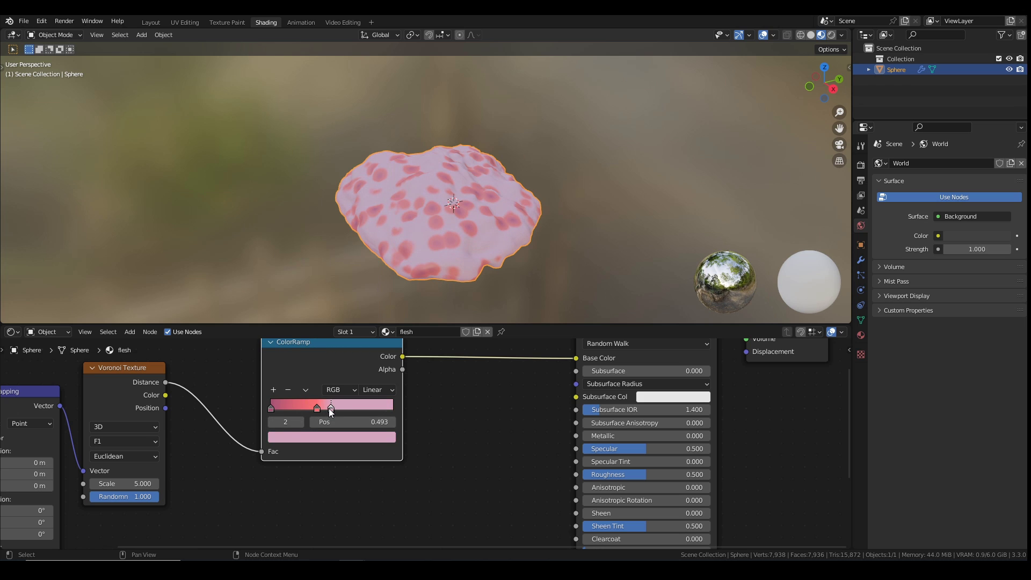
- Rearrange the ramp stops with light pink at about 0.120, coral at about 0.759 and dark pink at about 0.932
mouse_move(328, 408)
left_mouse_down()
mouse_move(298, 407)
mouse_move(350, 408)
left_mouse_up()
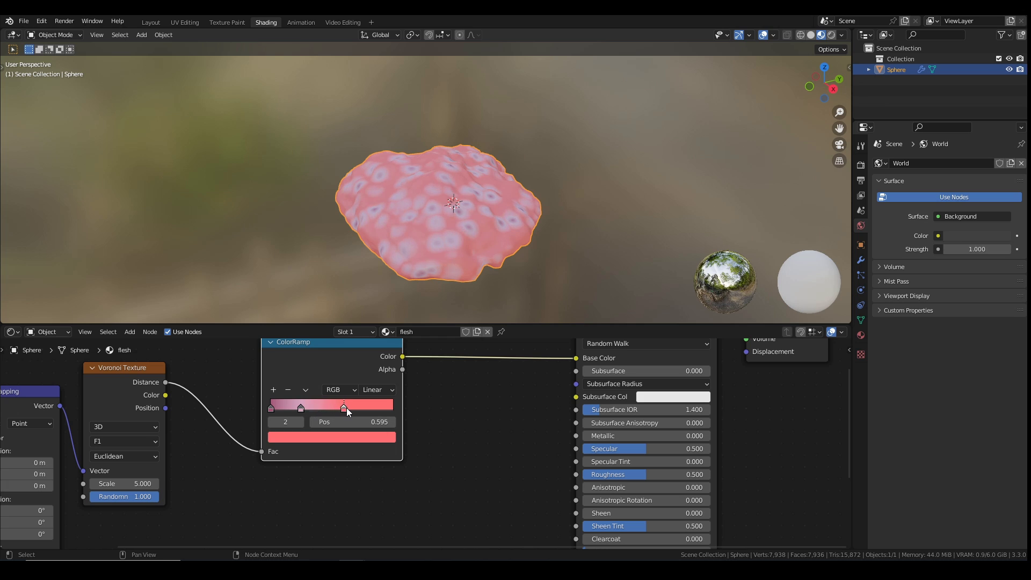
left_click_drag(272, 408, 385, 407)
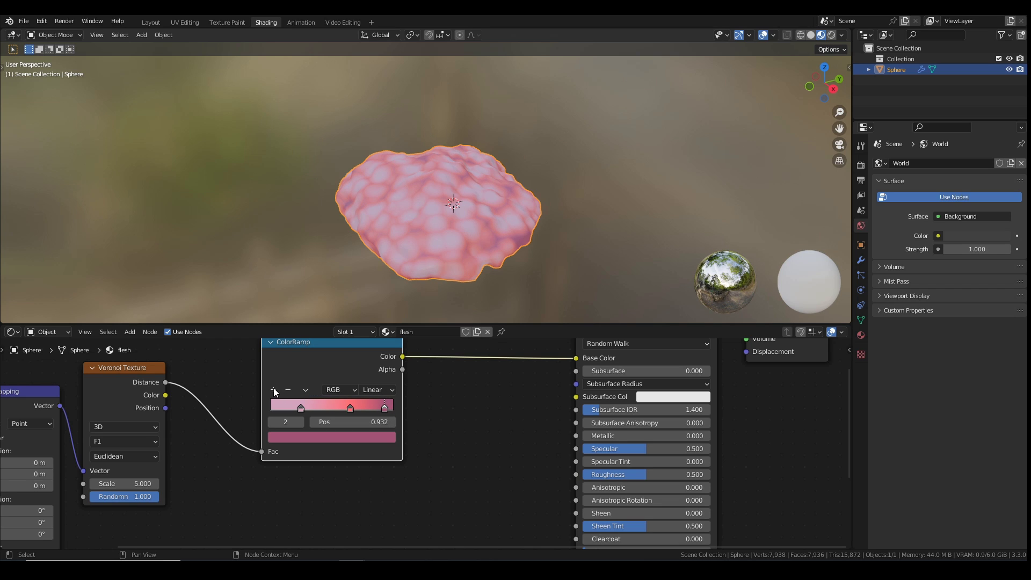
left_click_drag(295, 408, 284, 407)
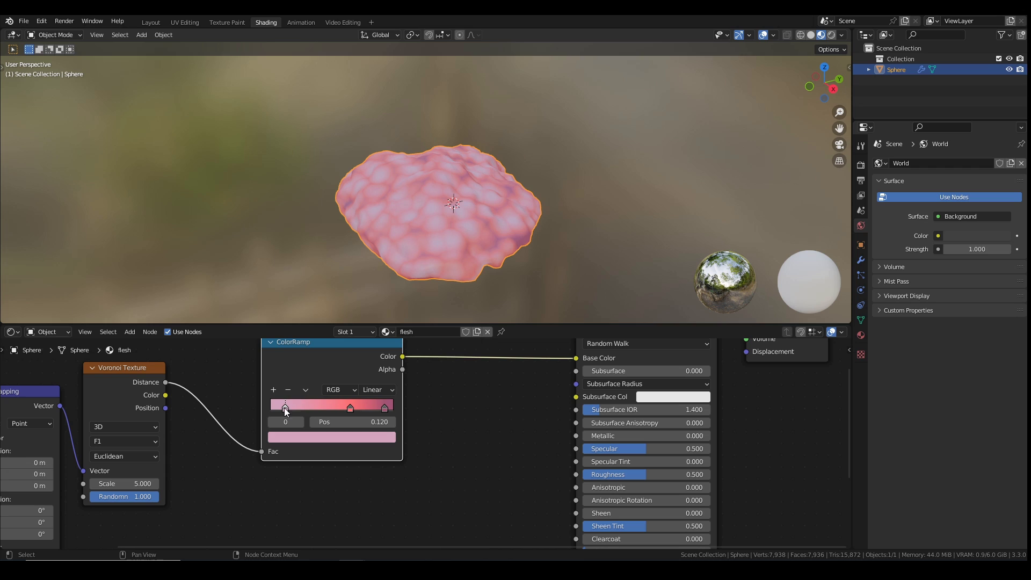
left_click_drag(350, 407, 363, 406)
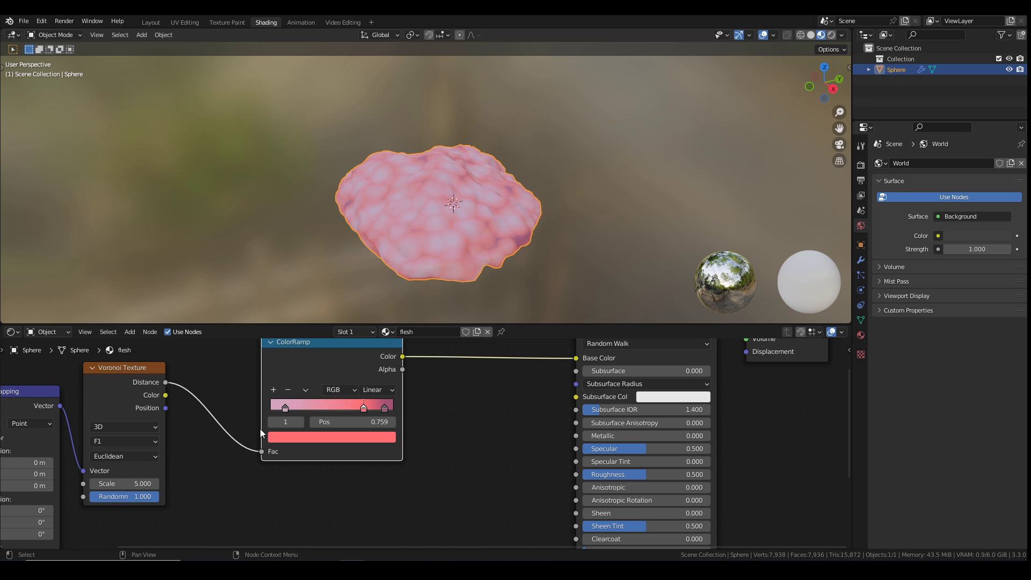
- Set the Voronoi Texture's Scale to 4.9
mouse_move(135, 482)
left_mouse_down()
mouse_move(155, 482)
mouse_move(110, 484)
left_mouse_up()
scroll(434, 373, "down", 2)
scroll(433, 396, "down", 3)
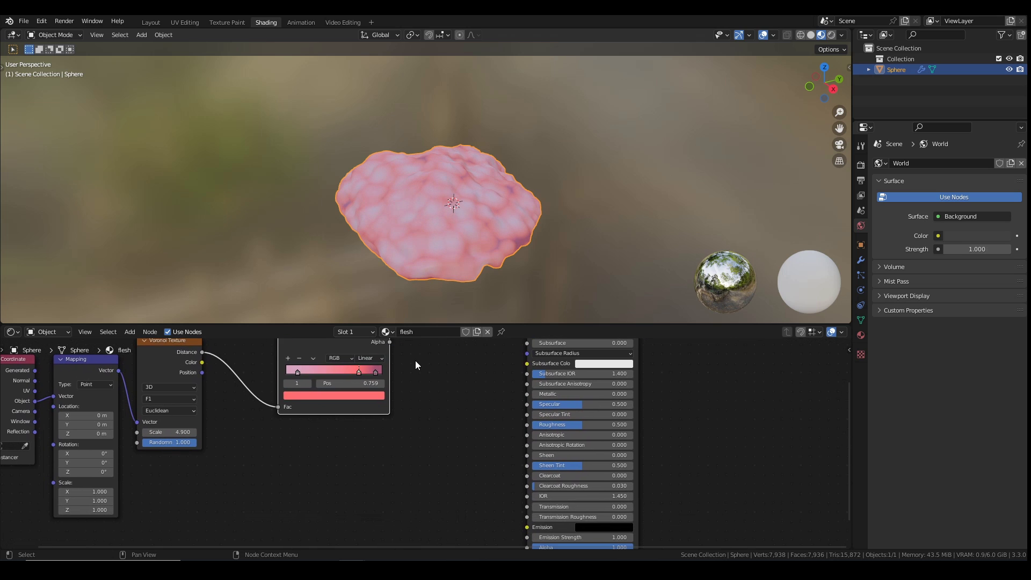
- Add a Bump node, driving its Height from the ColorRamp's Color and linking its Normal to the Principled BSDF Normal
key("q")
left_click(374, 419)
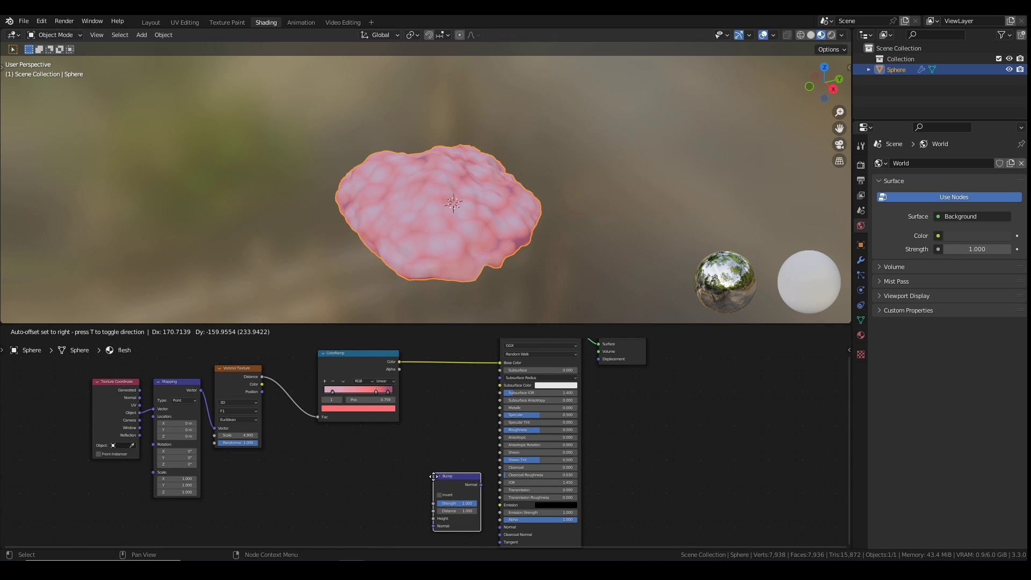
left_click(437, 498)
left_click_drag(399, 362, 438, 488)
left_click_drag(485, 454, 499, 475)
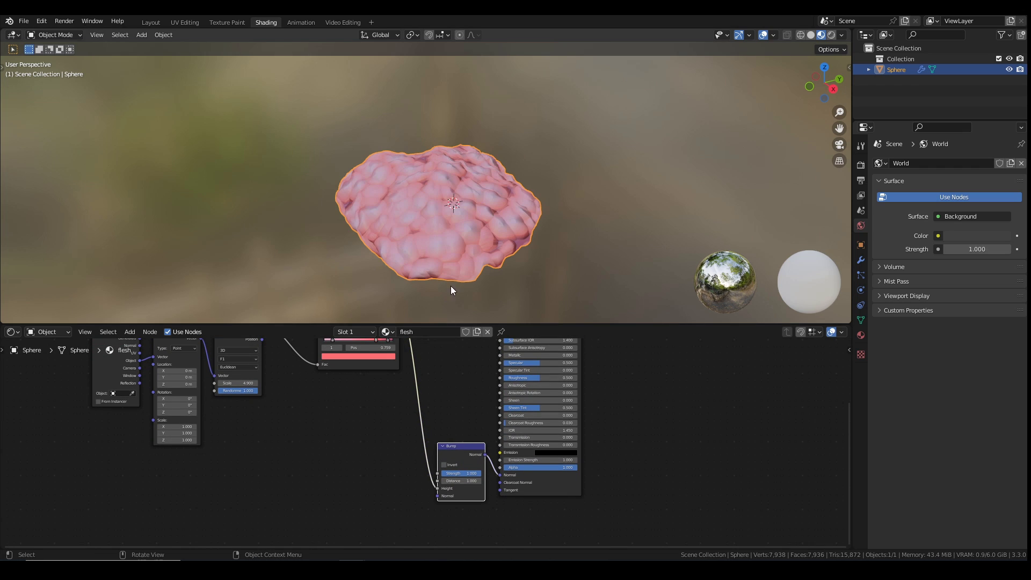
- Lower the Bump Strength to about 0.43 and the Principled BSDF Roughness to about 0.16
middle_click_drag(450, 286, 451, 263)
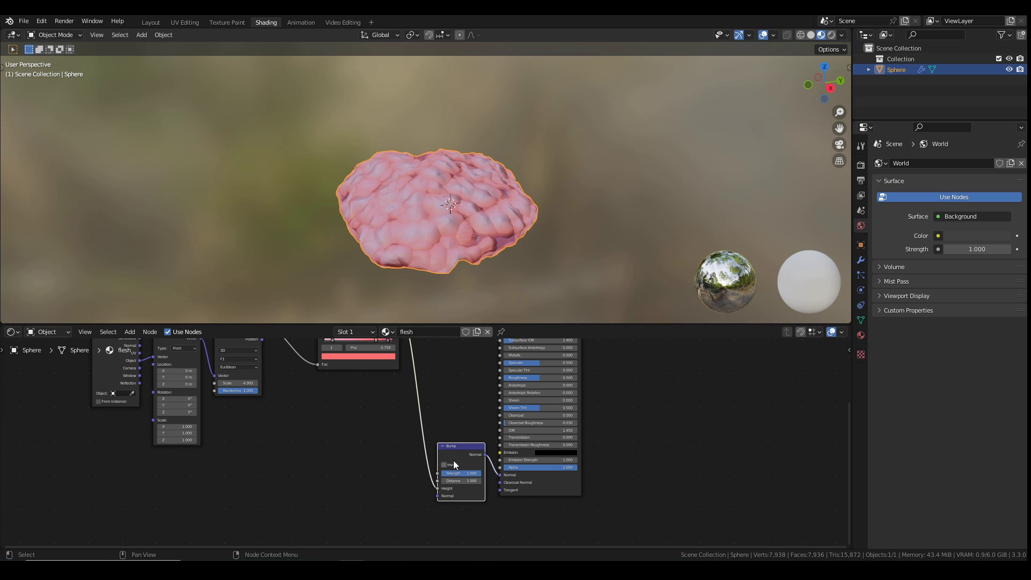
mouse_move(427, 394)
middle_mouse_down()
mouse_move(434, 409)
mouse_move(434, 400)
middle_mouse_up()
left_click_drag(467, 479, 440, 479)
middle_click_drag(467, 380, 422, 405)
scroll(488, 405, "up", 3)
left_click_drag(512, 402, 480, 402)
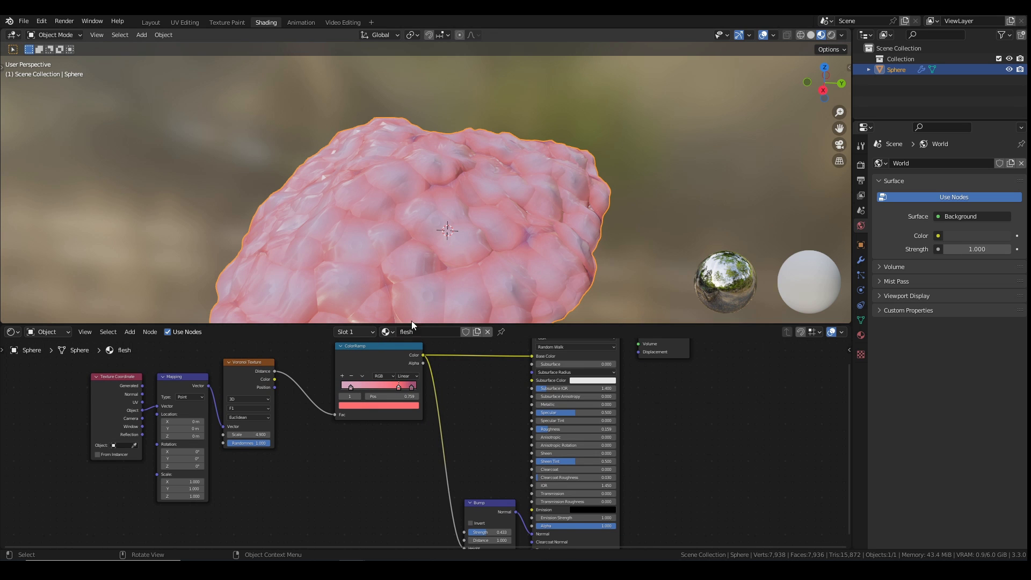
middle_click_drag(426, 272, 449, 176)
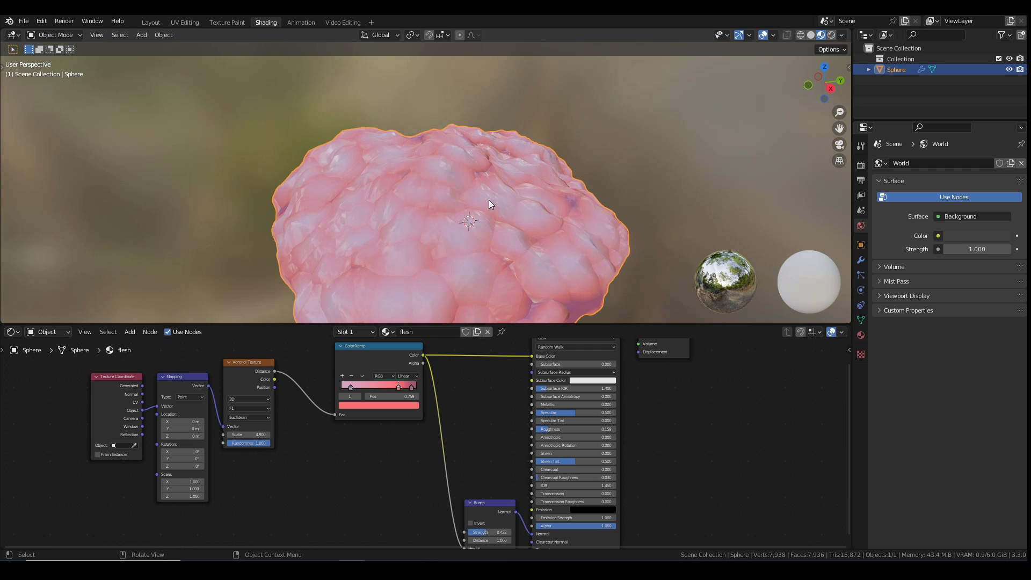
left_click(251, 361)
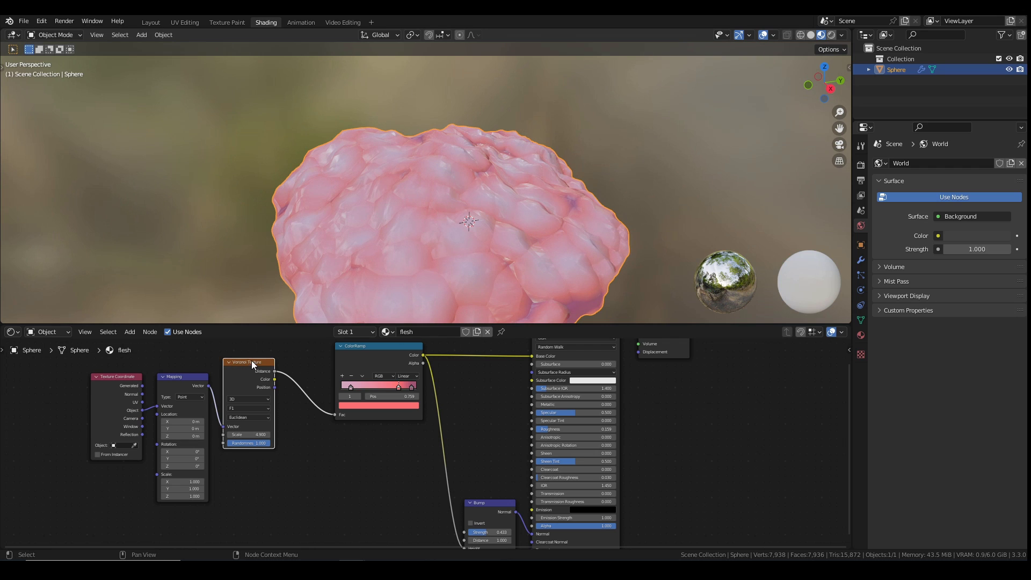
key("shift+a")
left_click(342, 405)
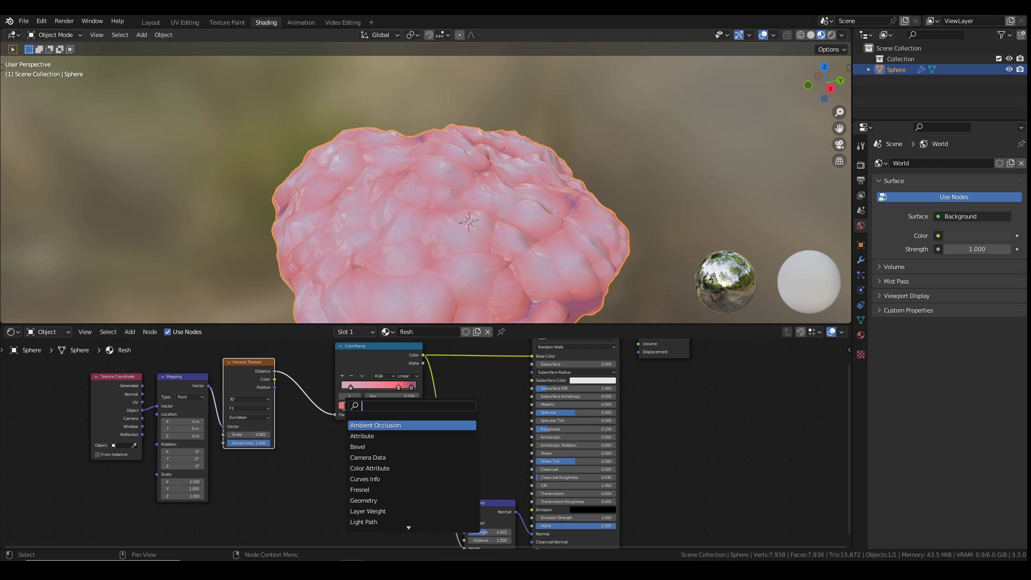
key("Escape")
- Add a second ColorRamp node directly below the first one
key("q")
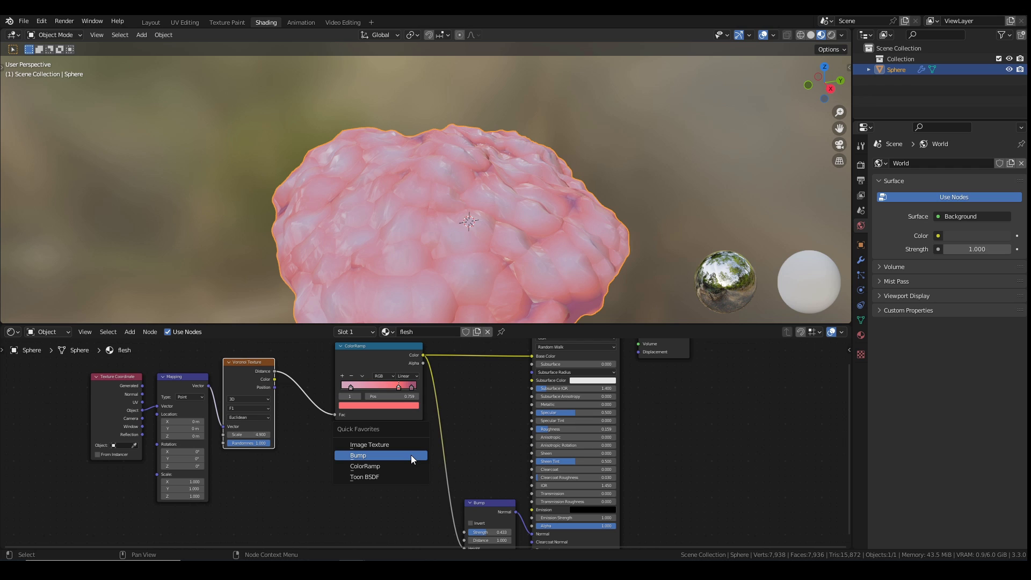
left_click(365, 466)
left_click(330, 432)
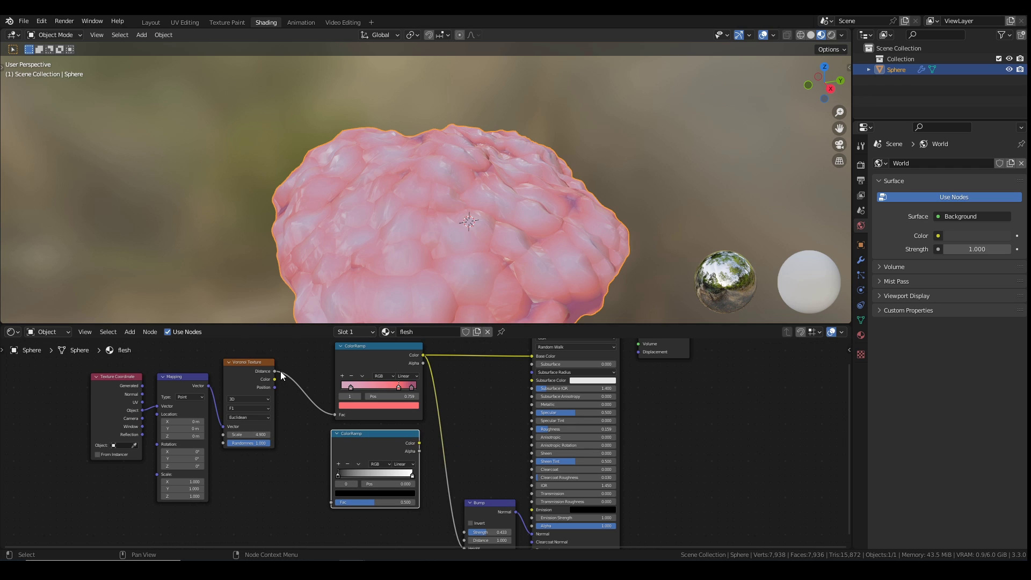
- Link the Voronoi Distance output to the second ColorRamp's Fac and that ramp's Color to the Principled BSDF Roughness
left_click_drag(274, 371, 330, 503)
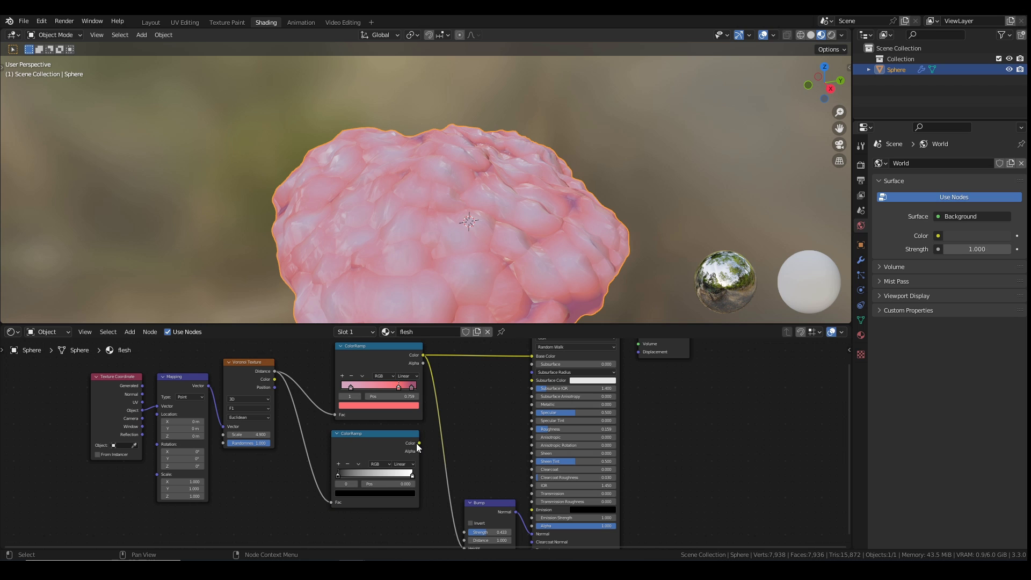
left_click_drag(419, 443, 532, 429)
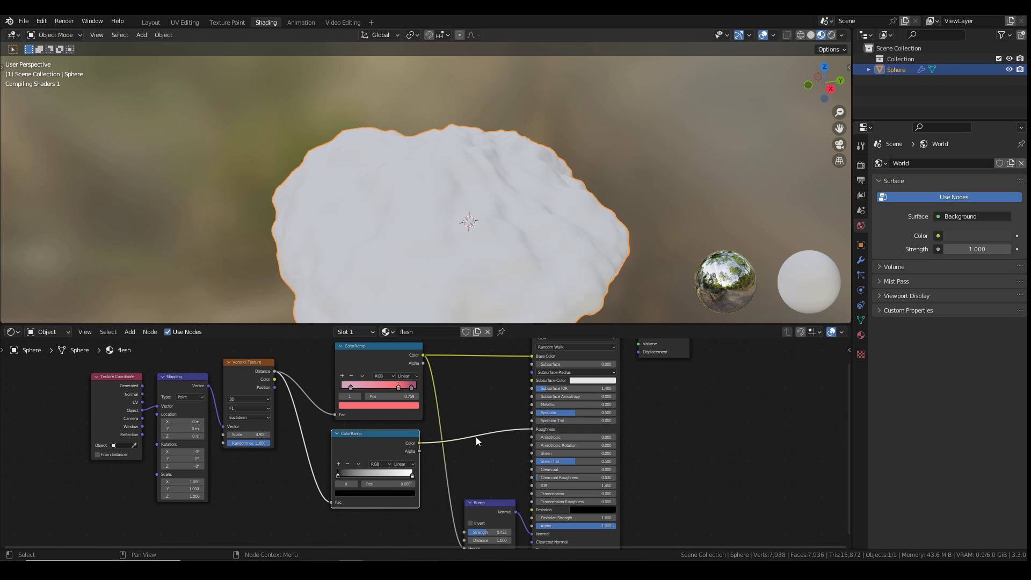
middle_click_drag(460, 295, 476, 230)
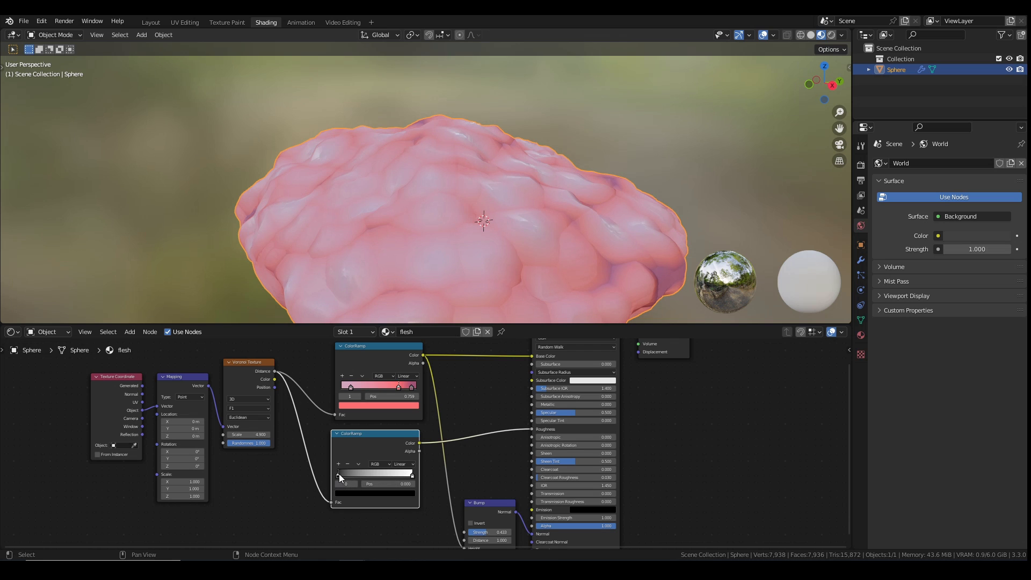
- Move the black stop of the second ColorRamp to position 0.7 and check the sheen on the blob
left_click_drag(340, 474, 376, 473)
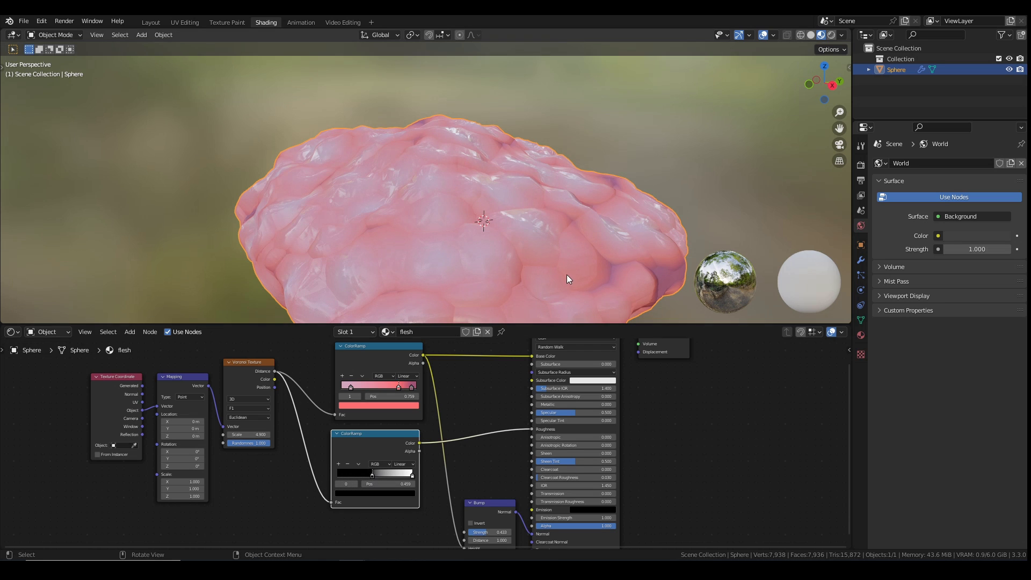
middle_click_drag(567, 275, 513, 197)
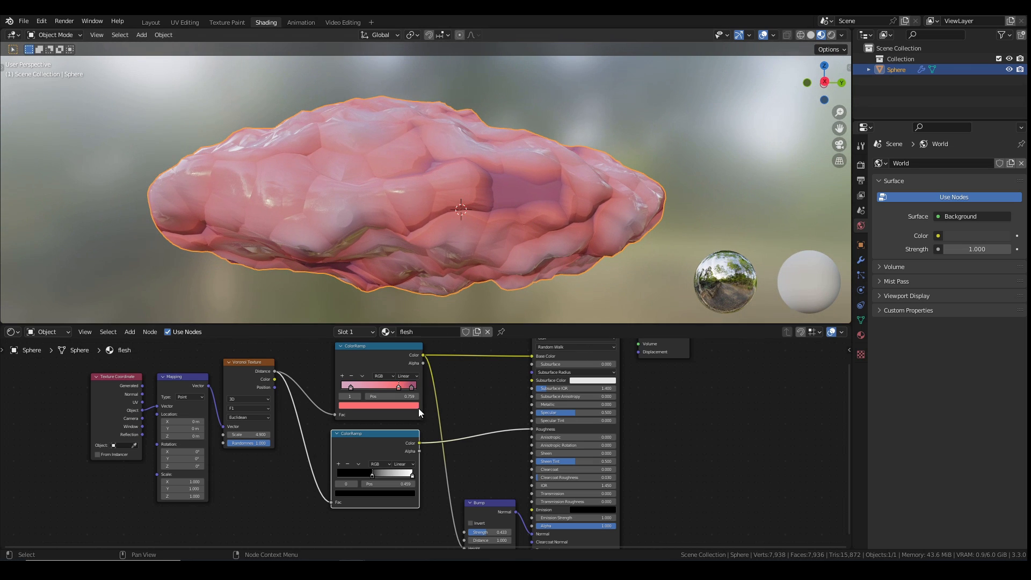
mouse_move(376, 473)
left_mouse_down()
mouse_move(410, 480)
mouse_move(393, 479)
left_mouse_up()
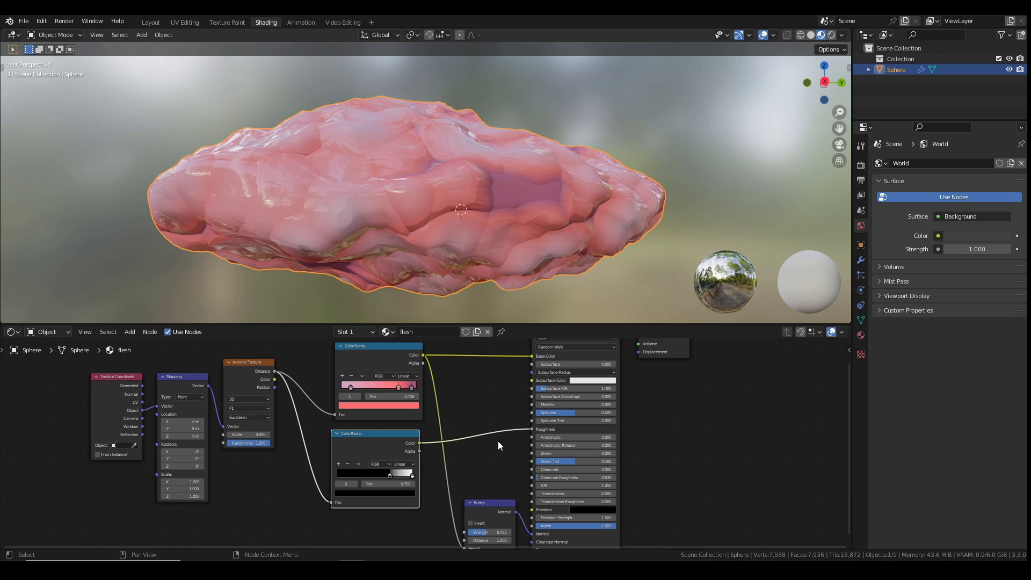
- Disconnect the second ColorRamp from Roughness, keep Roughness at about 0.16 and delete that ramp
mouse_move(530, 429)
left_mouse_down()
mouse_move(499, 434)
mouse_move(557, 429)
mouse_move(546, 429)
left_mouse_up()
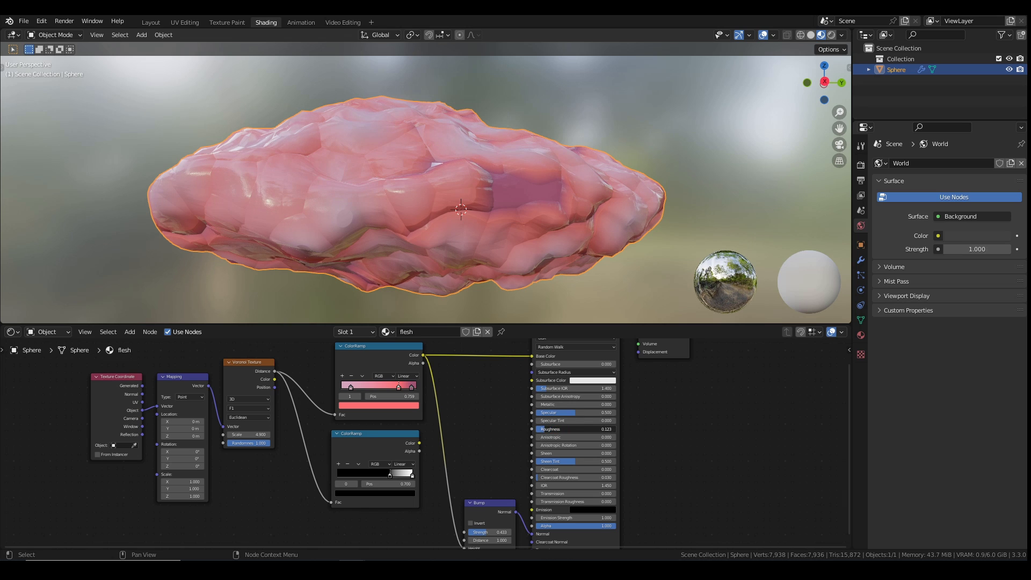
middle_click_drag(356, 173, 398, 233)
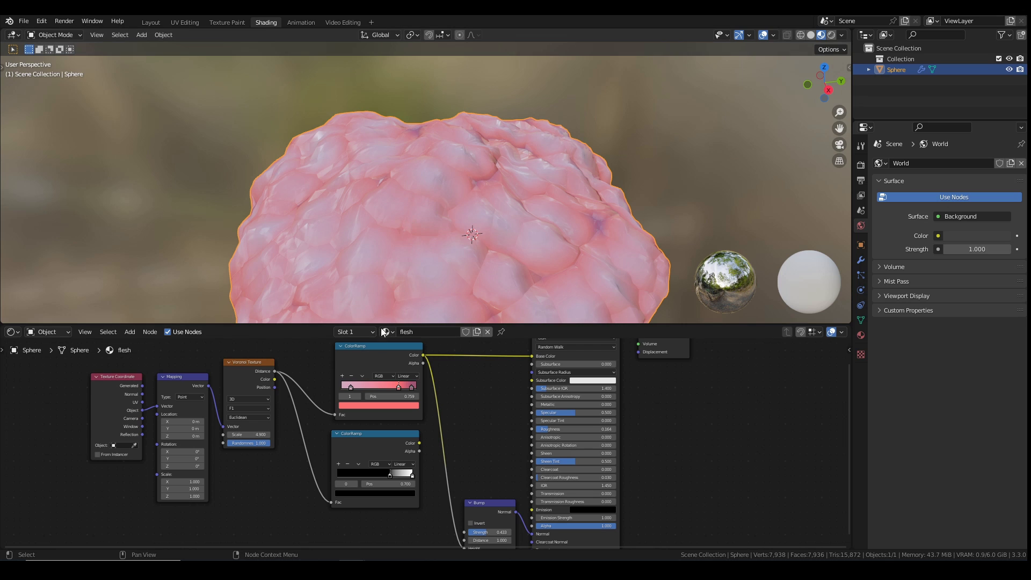
left_click(358, 436)
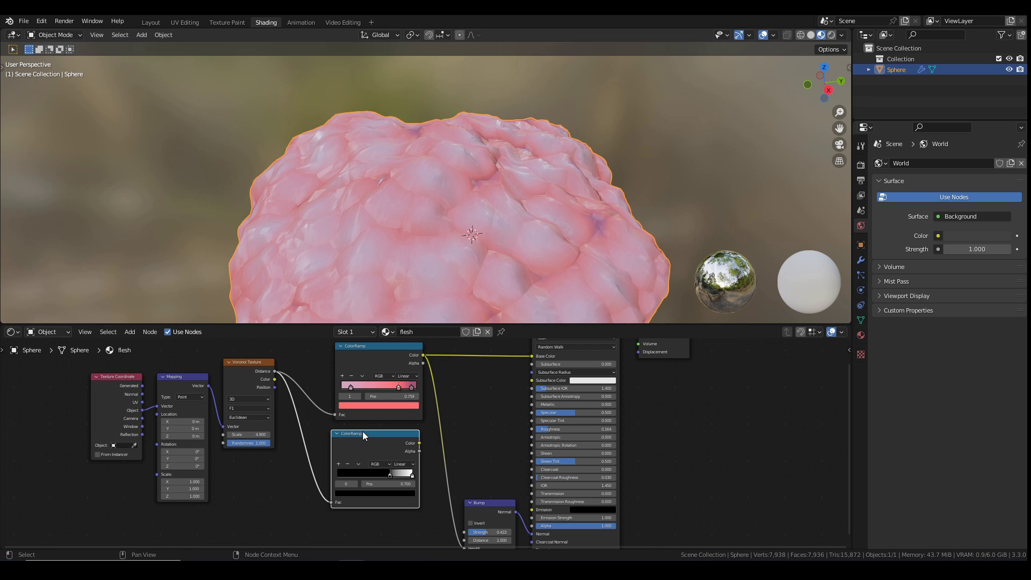
key("x")
- Move the Texture Coordinate, Mapping and Voronoi Texture nodes away from the ColorRamp to make room
middle_click_drag(95, 373, 148, 369)
left_click_drag(147, 368, 291, 410)
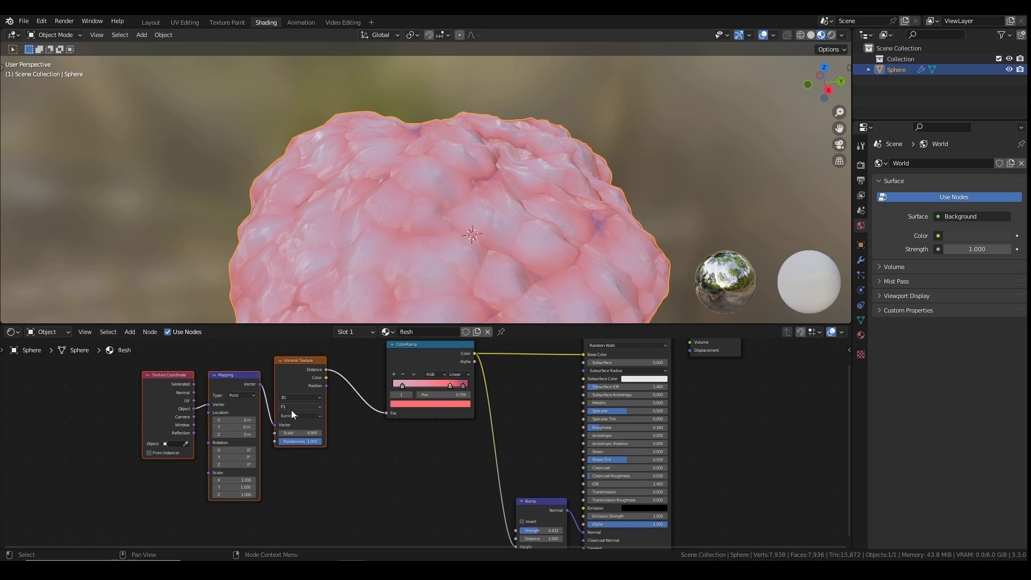
left_click_drag(308, 359, 282, 388)
left_click(251, 402)
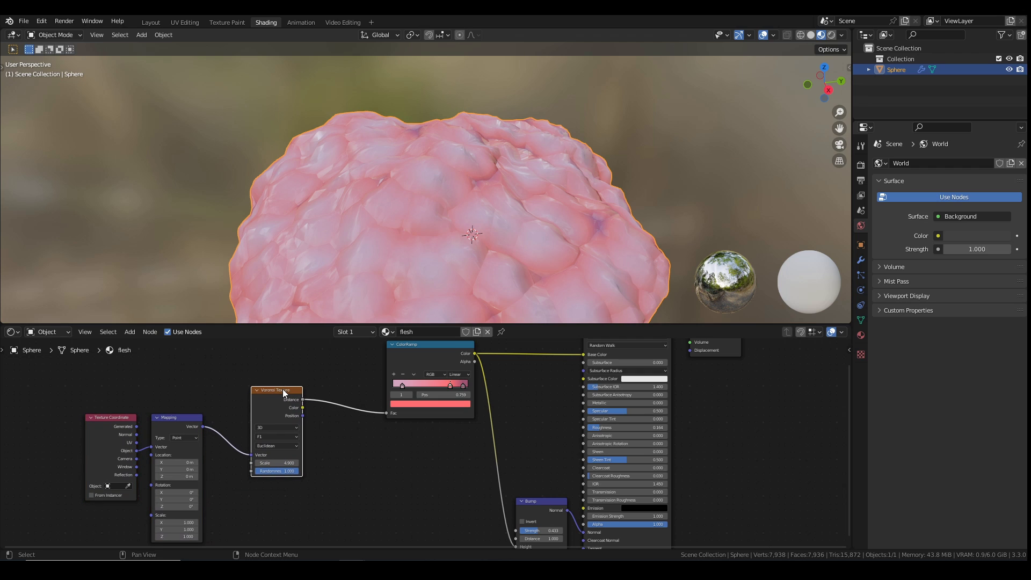
- Add a Noise Texture node directly below the Voronoi Texture
key("shift+a")
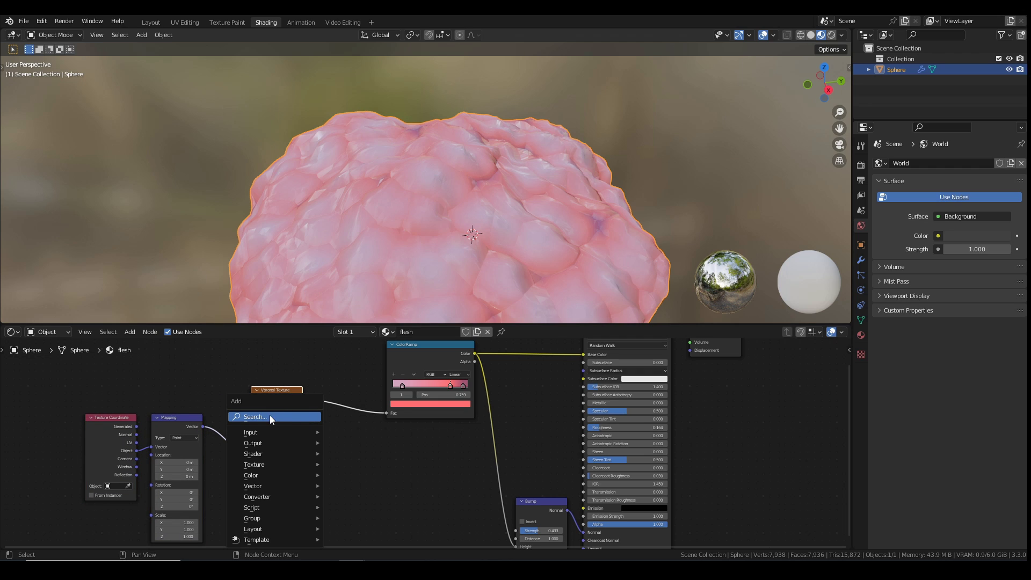
type("noise")
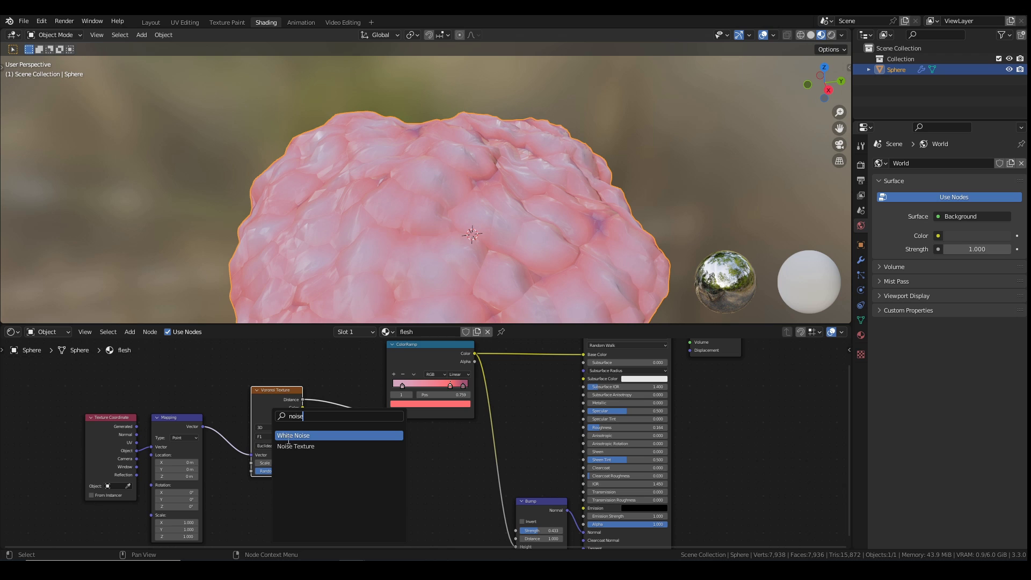
left_click(293, 446)
scroll(269, 472, "down", 2)
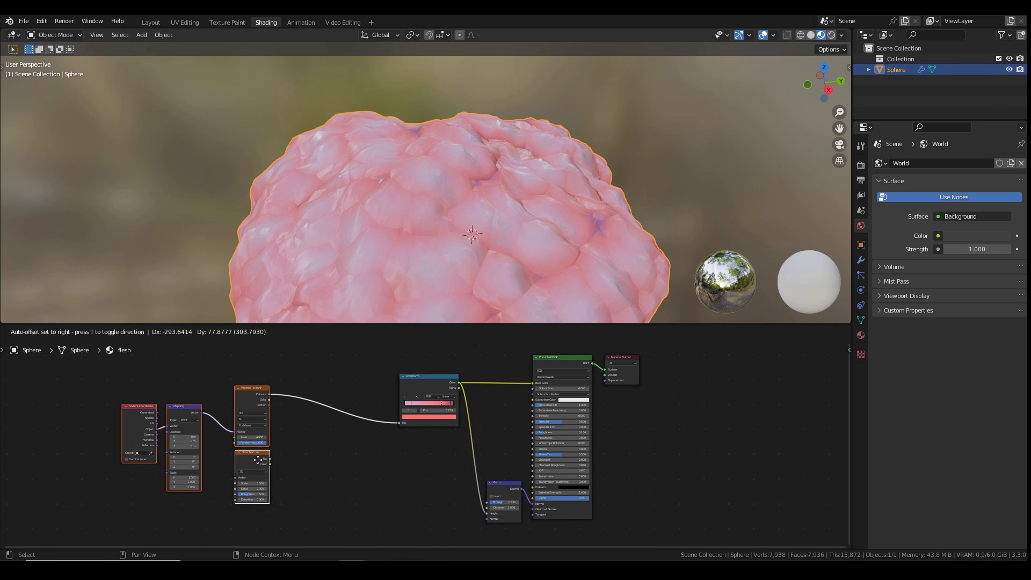
left_click(257, 460)
- Insert a MixRGB node on the link between the Voronoi Texture and the ColorRamp
key("shift+a")
type("mix")
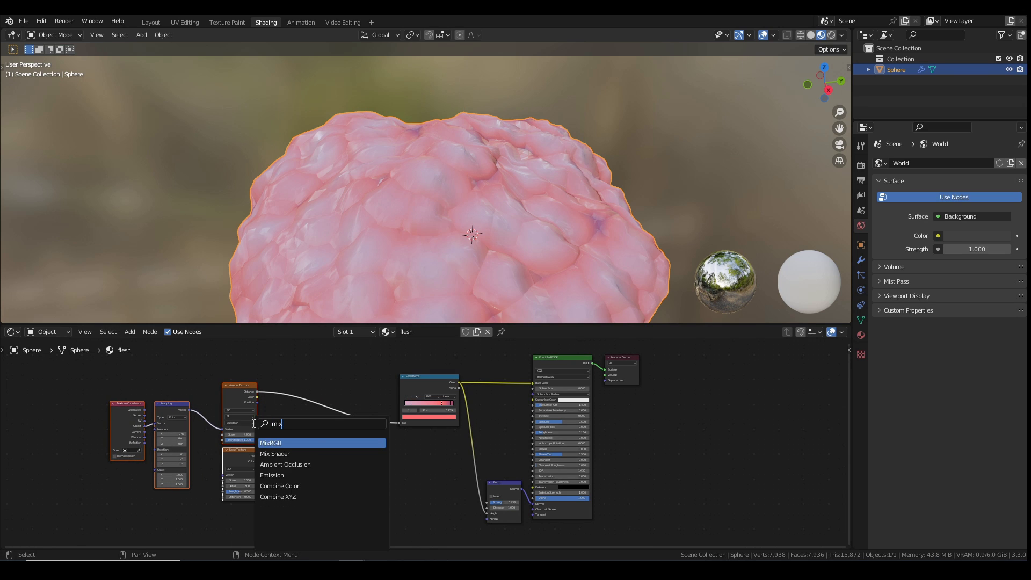
left_click(281, 443)
left_click(343, 433)
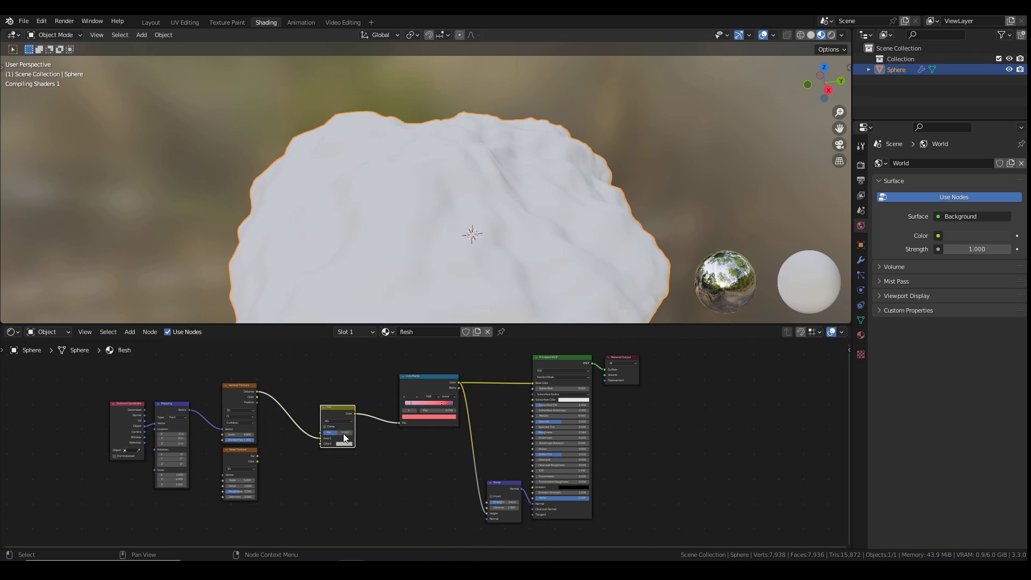
- Link the Noise Texture Fac output to the Color2 input of the Mix node
left_click_drag(258, 456, 323, 439)
left_click(248, 461)
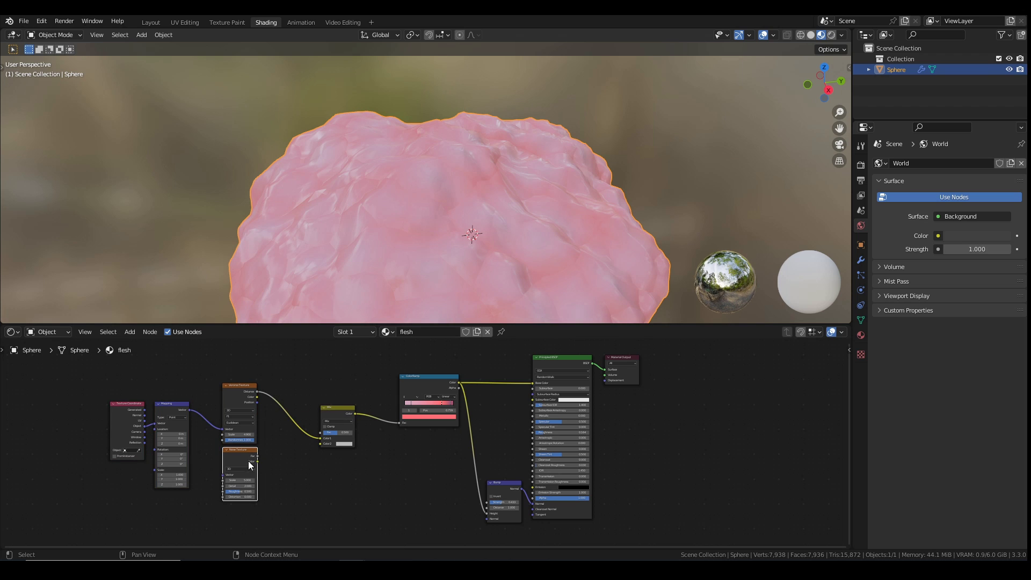
left_click_drag(256, 456, 365, 433)
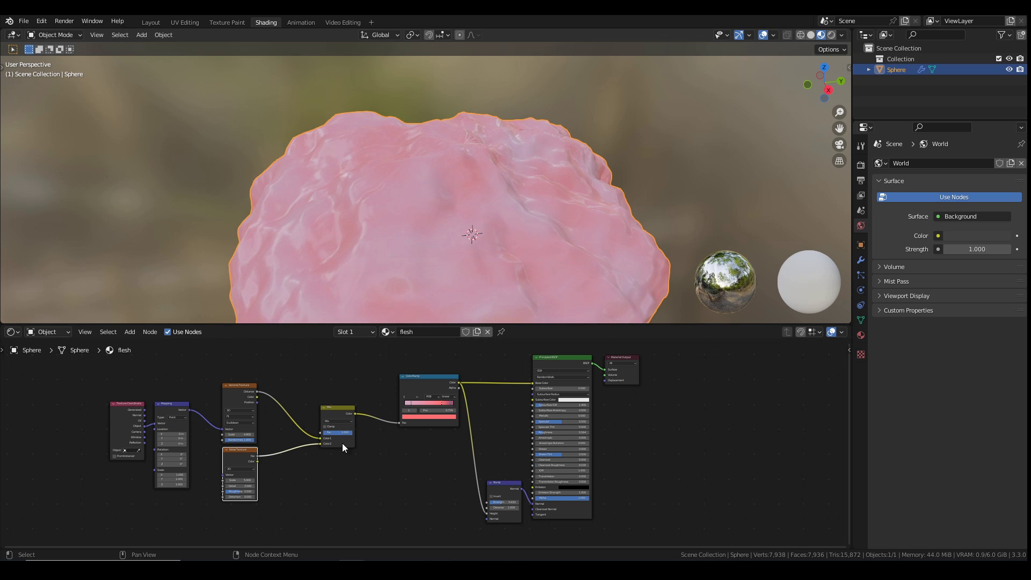
- Raise the Noise Texture Scale to about 9.4 and lower the Mix Fac to about 0.15
middle_click_drag(283, 455, 353, 413)
scroll(379, 400, "up", 3)
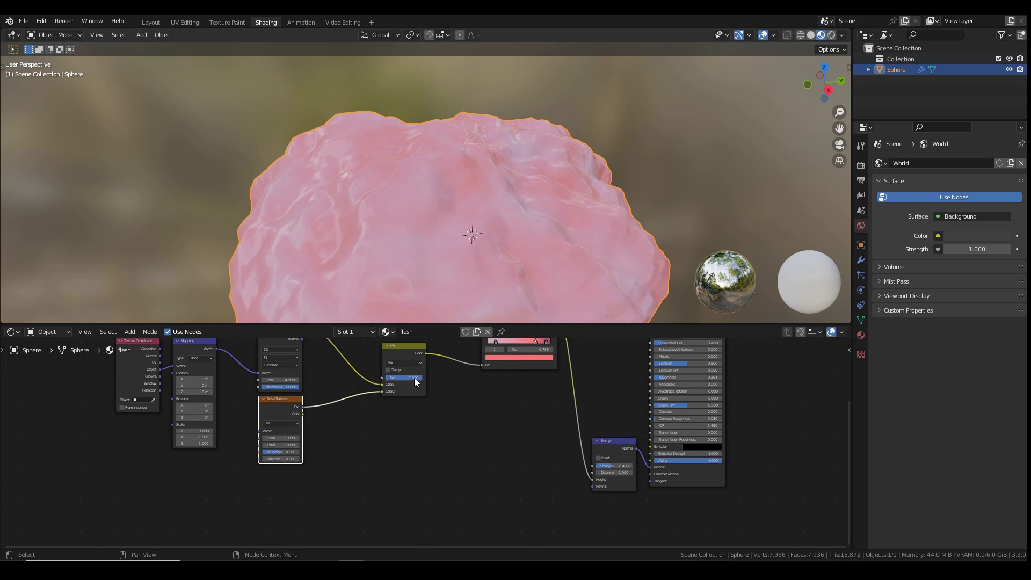
mouse_move(285, 433)
left_mouse_down()
mouse_move(320, 433)
mouse_move(285, 437)
left_mouse_up()
left_click_drag(416, 377, 403, 378)
left_click_drag(301, 377, 389, 377)
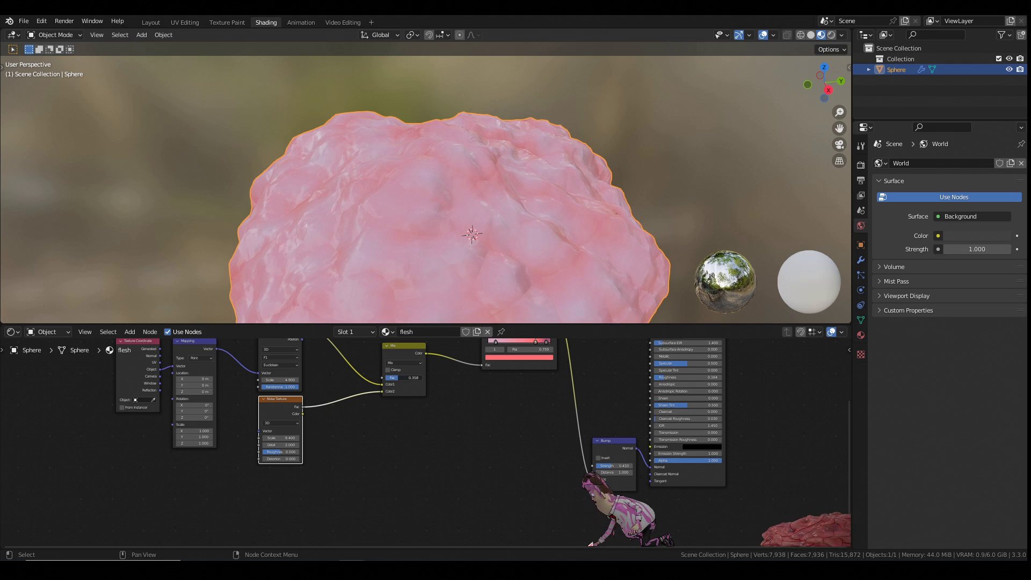
left_click_drag(399, 378, 391, 377)
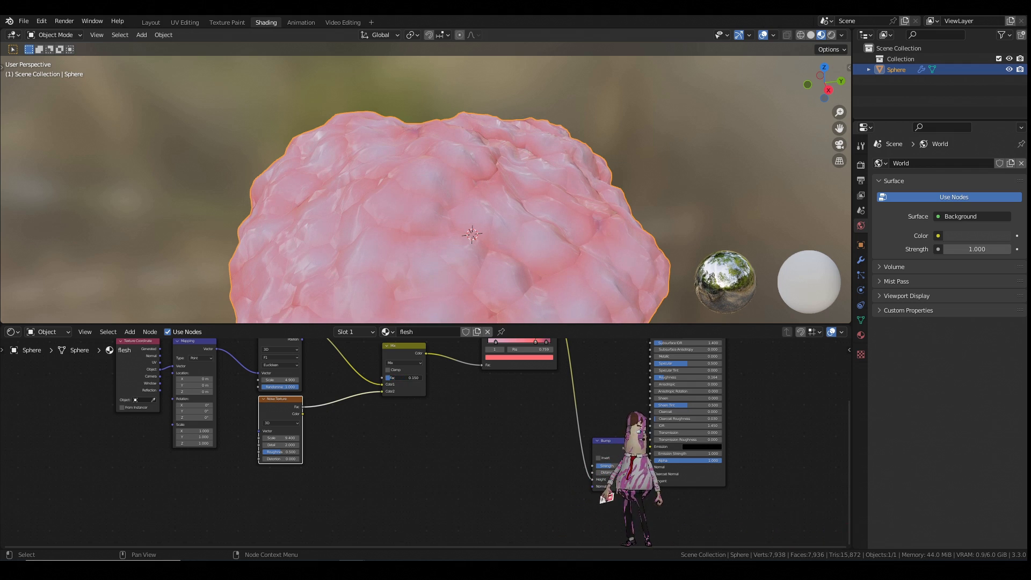
- Lower the Bump Strength to about 0.33
middle_click_drag(382, 258, 387, 215)
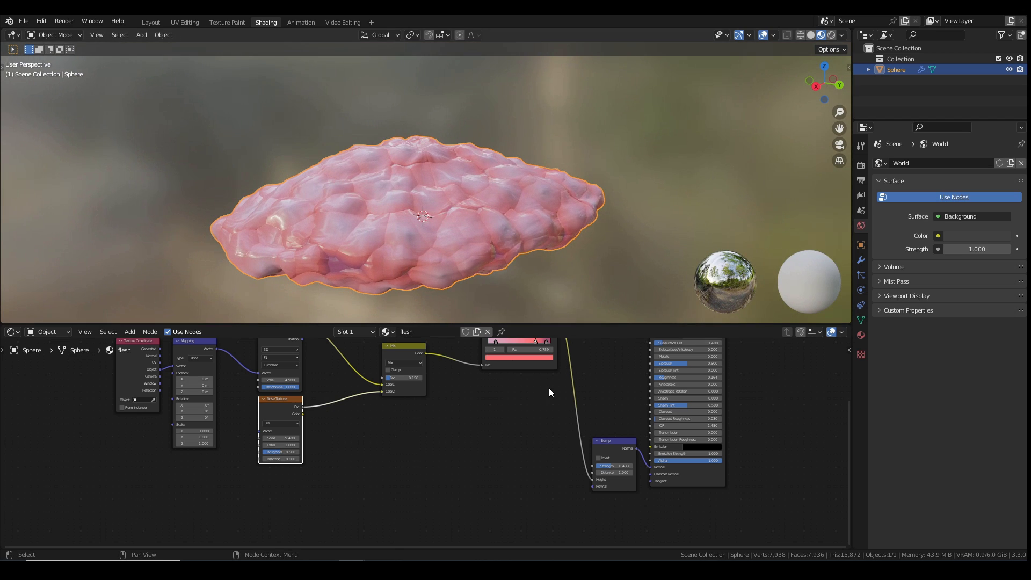
left_click_drag(611, 466, 609, 465)
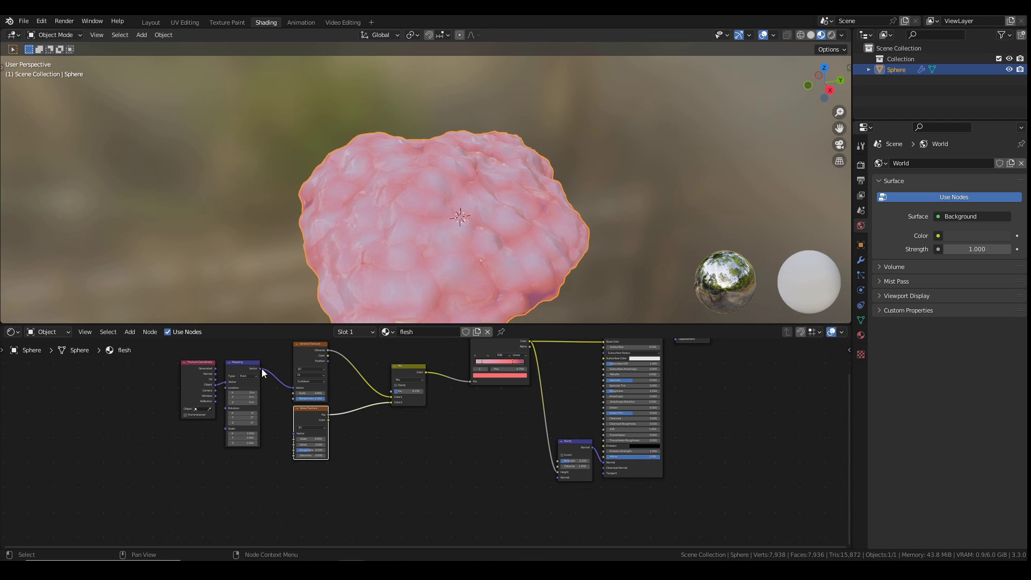
- Link the Mapping Vector output to the Noise Texture Vector and set the Mix Fac to about 0.275
left_click_drag(262, 368, 272, 377)
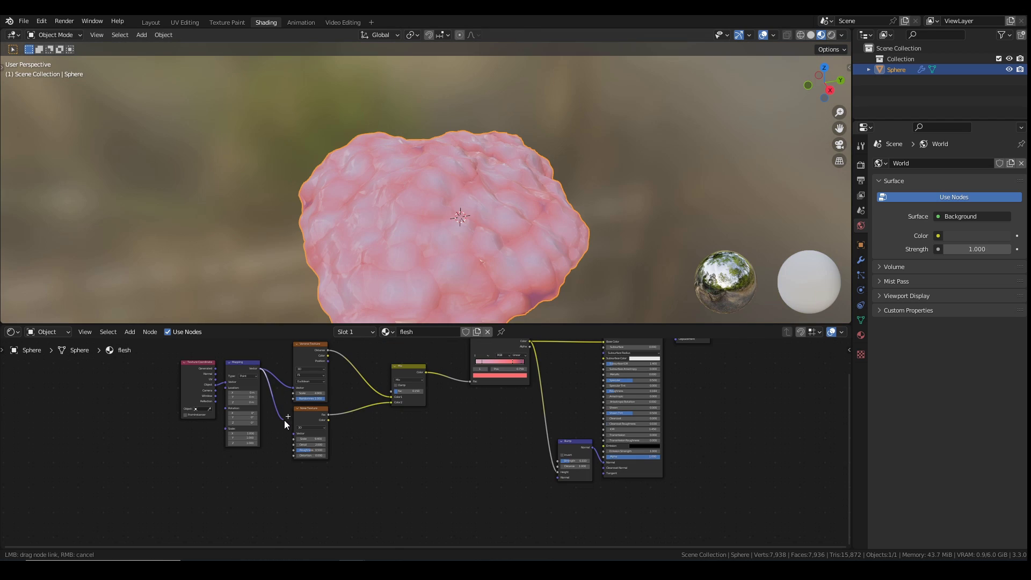
left_click_drag(284, 420, 293, 433)
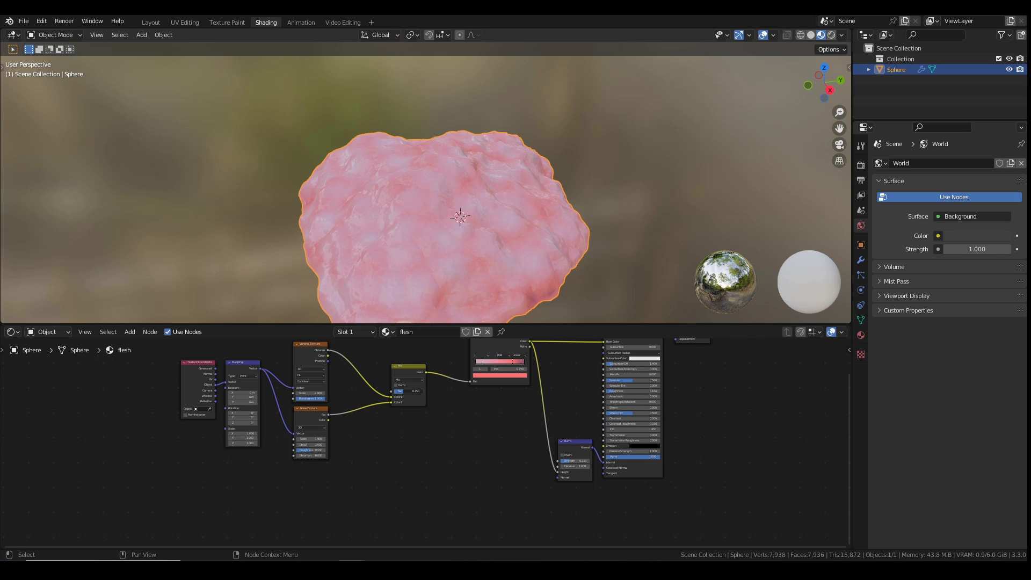
left_click_drag(404, 391, 402, 390)
- Move the Noise Texture down and insert a ColorRamp between it and the Mix node
scroll(341, 418, "down", 2)
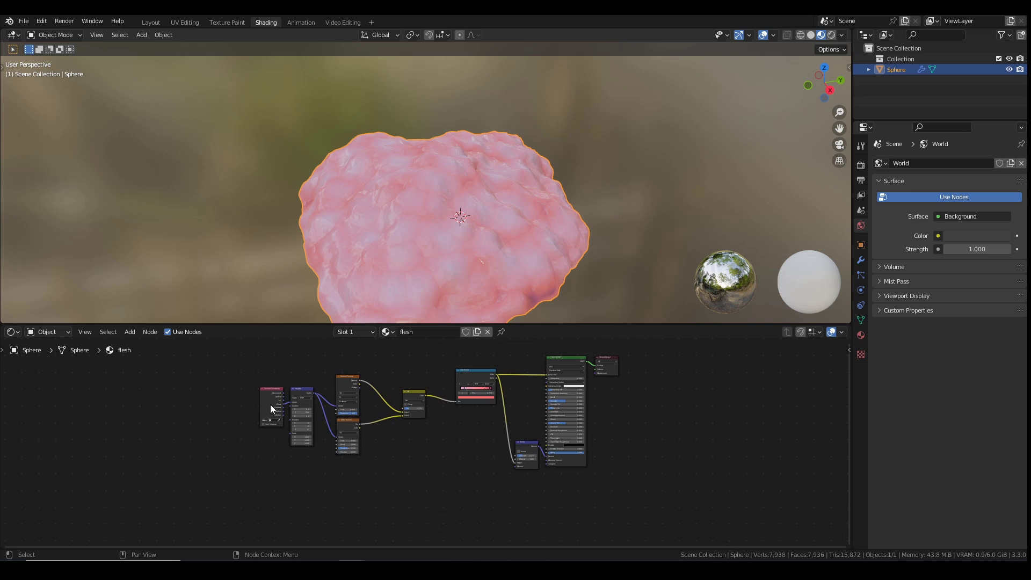
left_click_drag(347, 420, 336, 440)
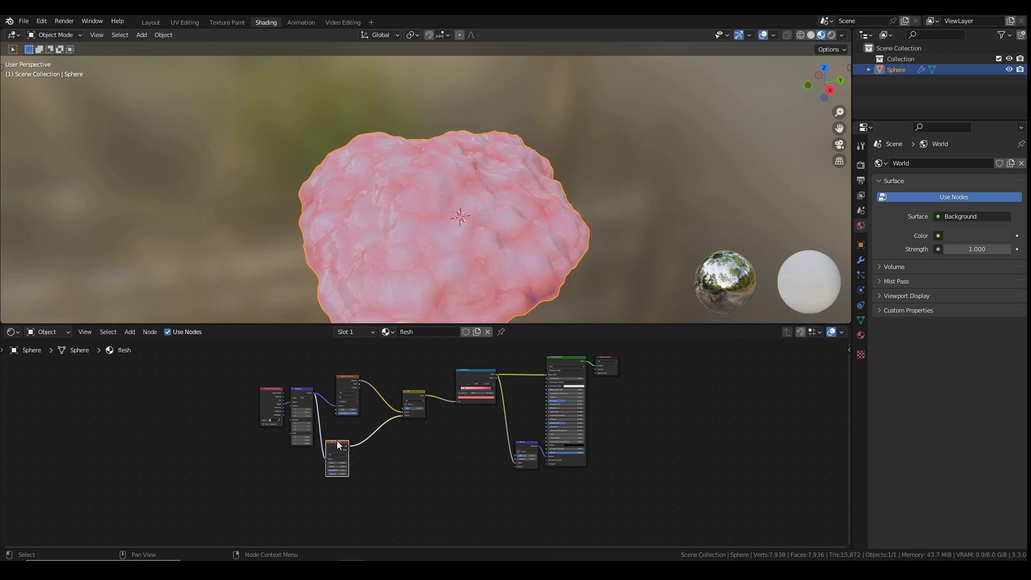
key("q")
left_click(337, 441)
left_click(364, 426)
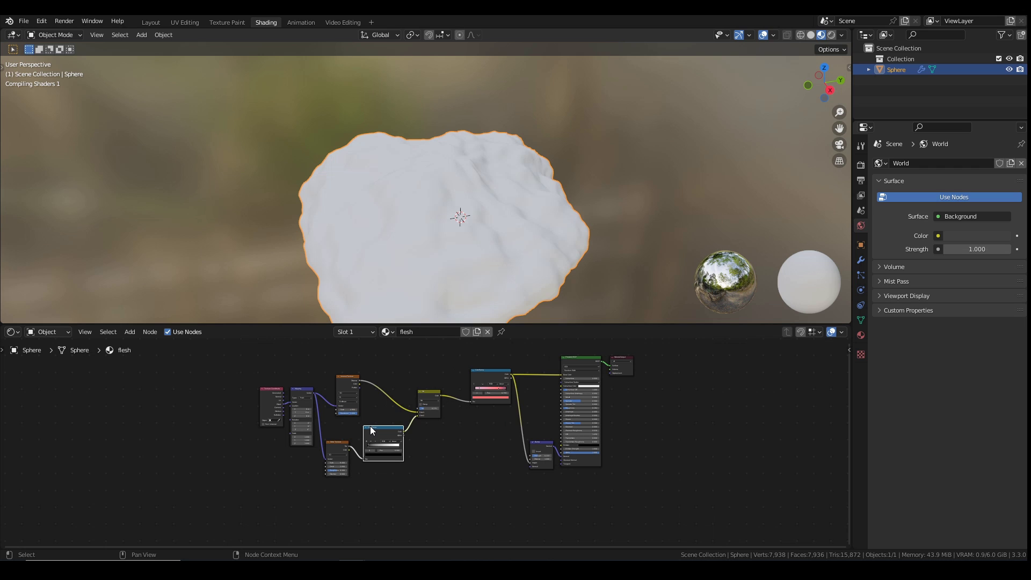
- Move the noise ColorRamp's white stop to about 0.23 and raise the Mix Fac to about 0.4
scroll(371, 437, "up", 5)
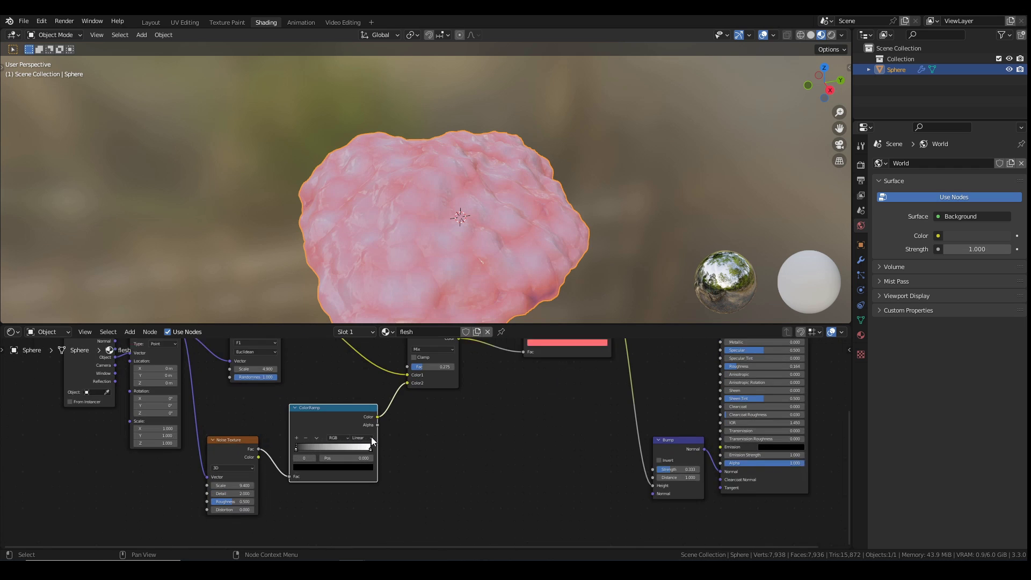
mouse_move(288, 449)
left_mouse_down()
mouse_move(314, 452)
mouse_move(283, 452)
left_mouse_up()
left_click_drag(363, 450, 301, 455)
left_click_drag(433, 360, 444, 360)
middle_click_drag(470, 214, 516, 301)
- Raise the Voronoi Texture Scale to about 7.8
scroll(418, 383, "down", 3)
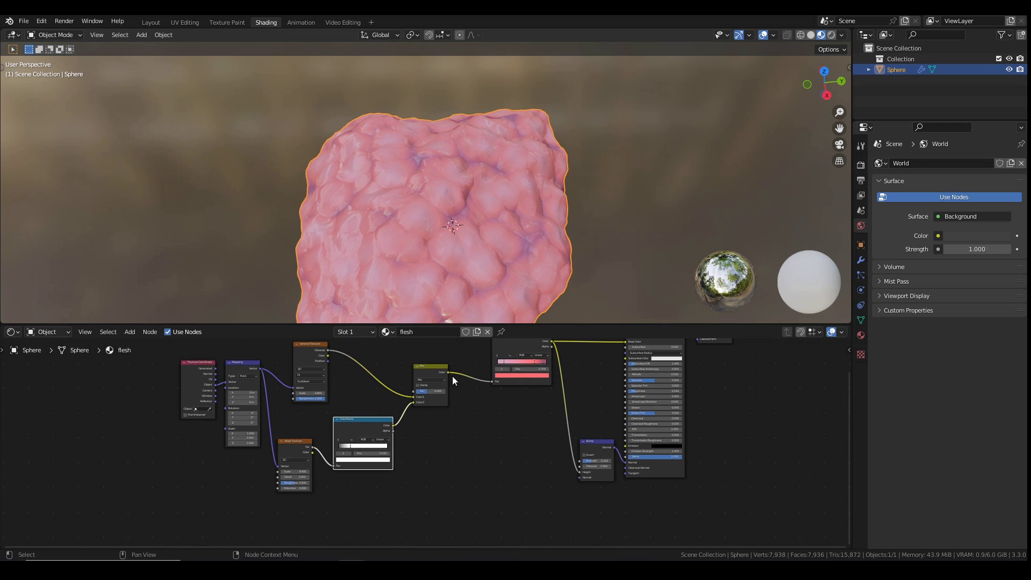
middle_click_drag(452, 376, 444, 437)
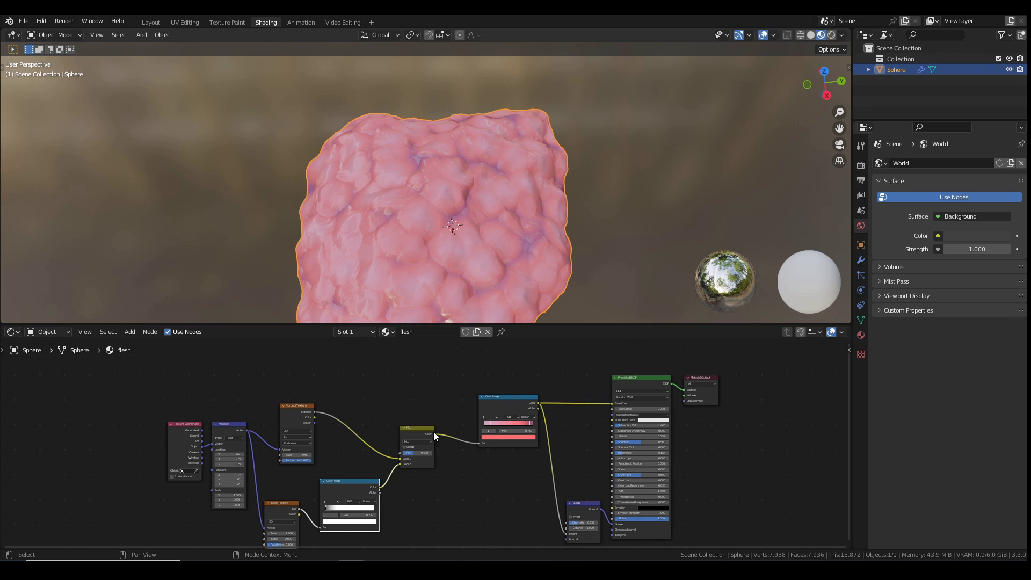
scroll(434, 432, "up", 4)
left_click_drag(248, 459, 292, 454)
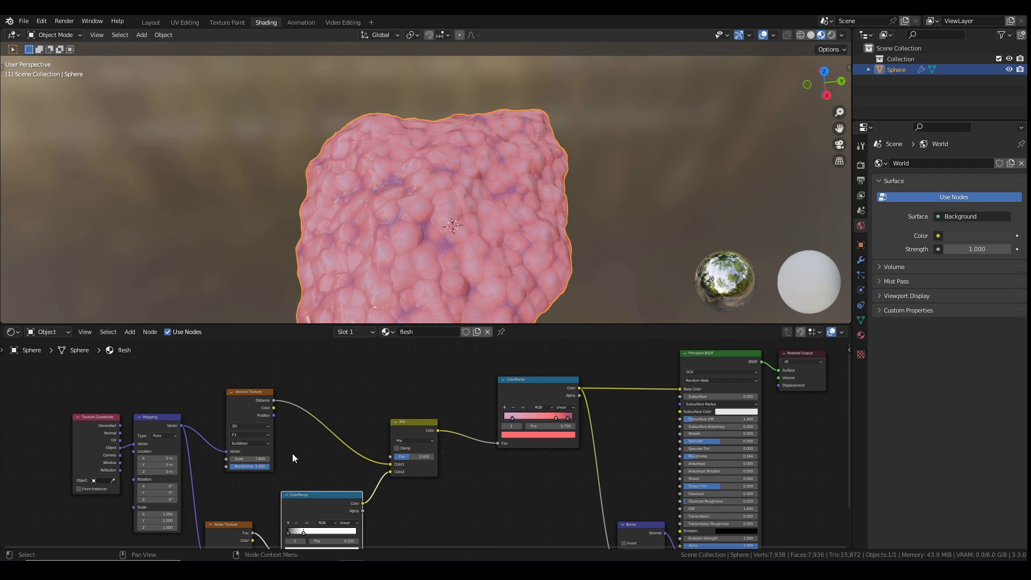
- Link the pink ColorRamp's Color to the Principled BSDF Subsurface Color and set Subsurface to 0.1
middle_click_drag(292, 453, 317, 386)
middle_click_drag(644, 341, 398, 391)
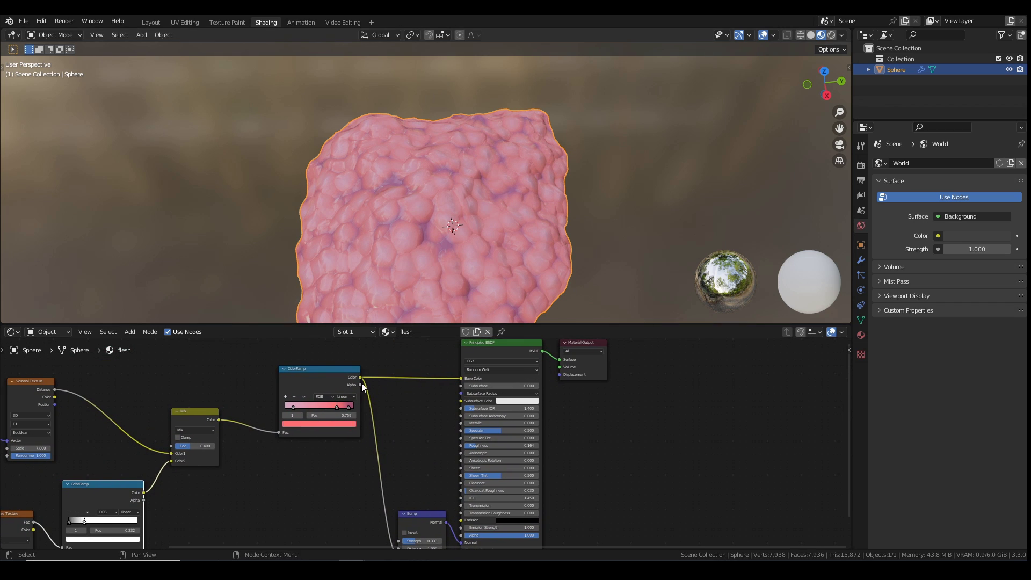
left_click_drag(360, 377, 459, 398)
left_click_drag(458, 398, 459, 398)
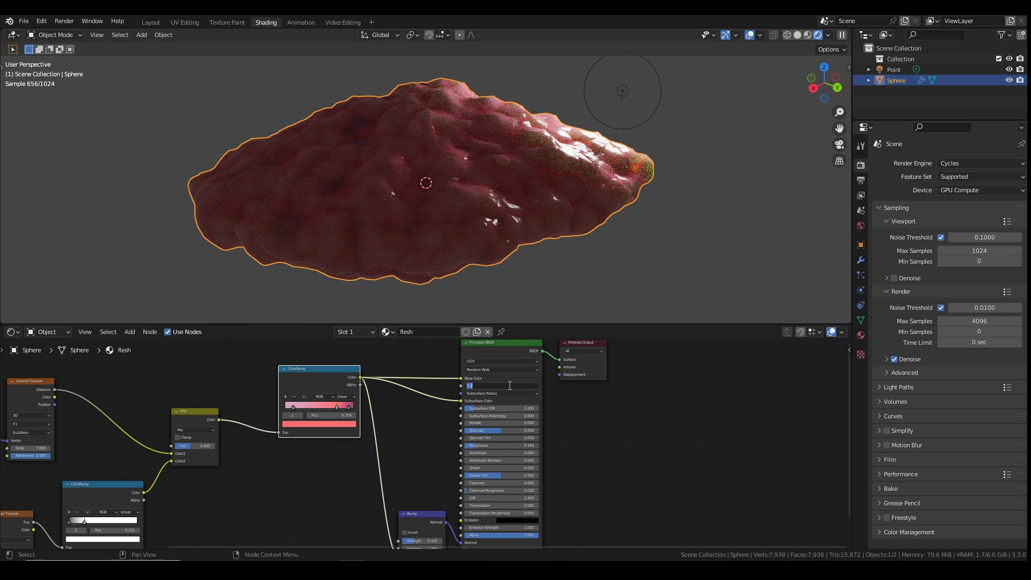
key("Return")
middle_click_drag(537, 217, 485, 213)
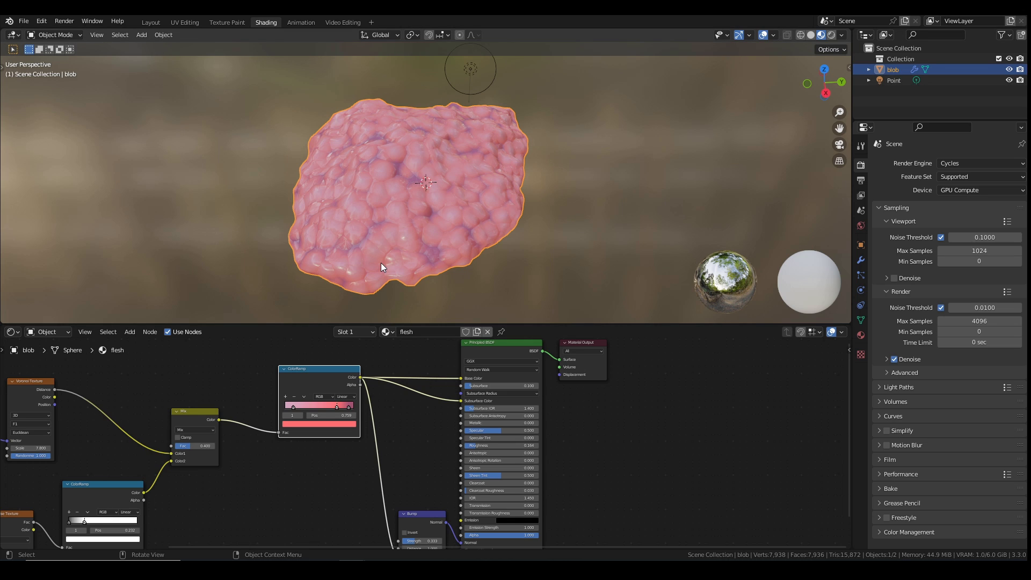
- Move the texture, mix, ramp and bump nodes down and away from the Principled BSDF to free space
scroll(493, 386, "down", 2)
left_click_drag(472, 364, 538, 397)
scroll(538, 397, "down", 3)
middle_click_drag(537, 399, 531, 431)
key("g")
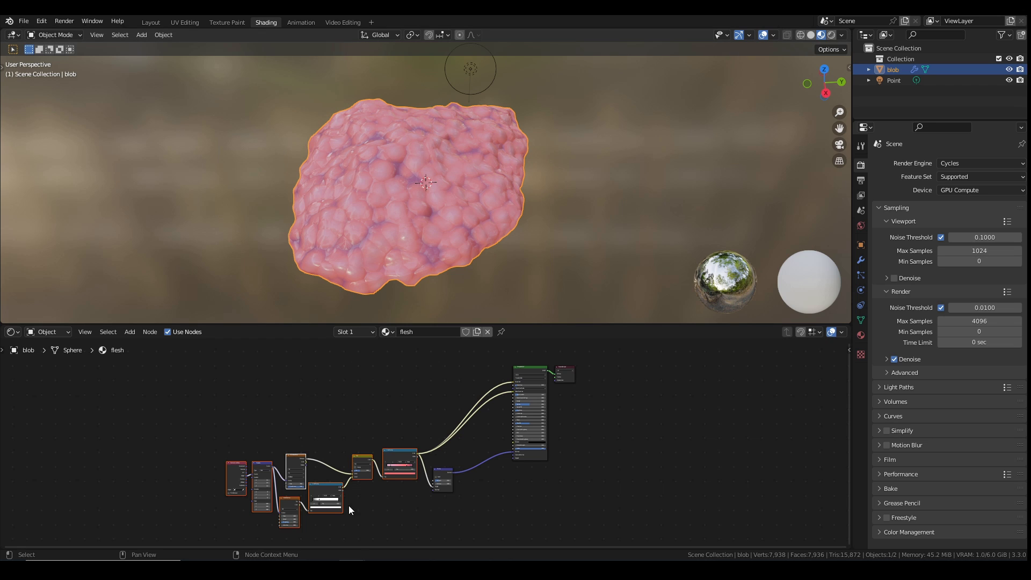
- Add a new Voronoi Texture node in the free space above the existing node chain
middle_click_drag(309, 394, 361, 415)
key("shift+a")
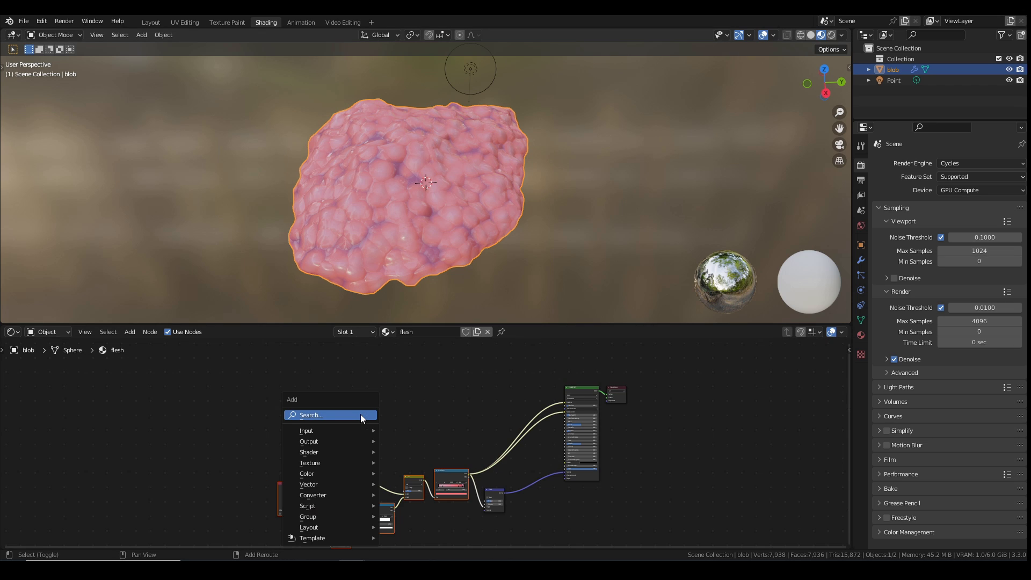
type("voro")
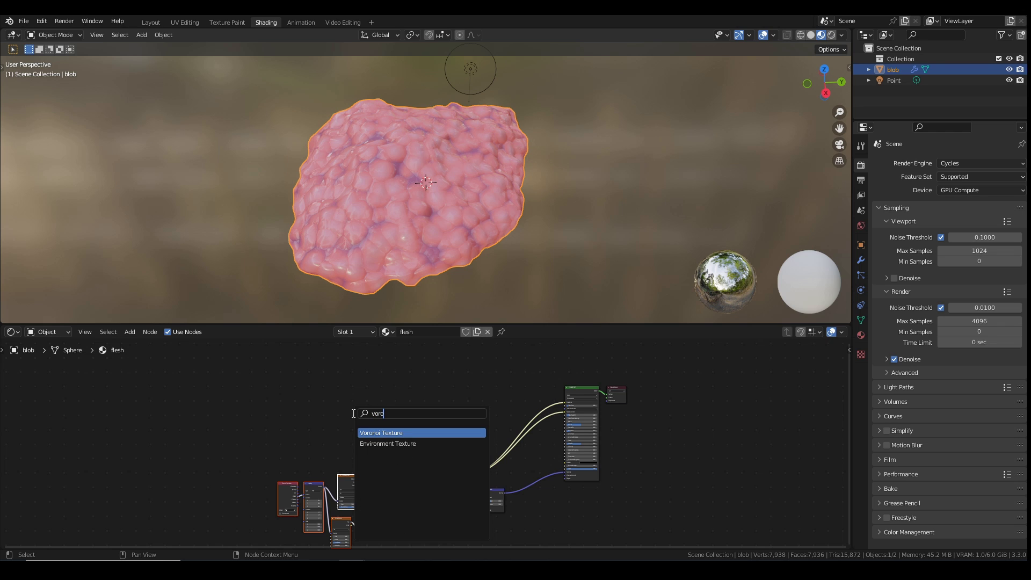
left_click(376, 431)
left_click(379, 390)
- Add a ColorRamp beside the new Voronoi Texture, preview it on the blob, and link the Voronoi Distance to its Fac
key("q")
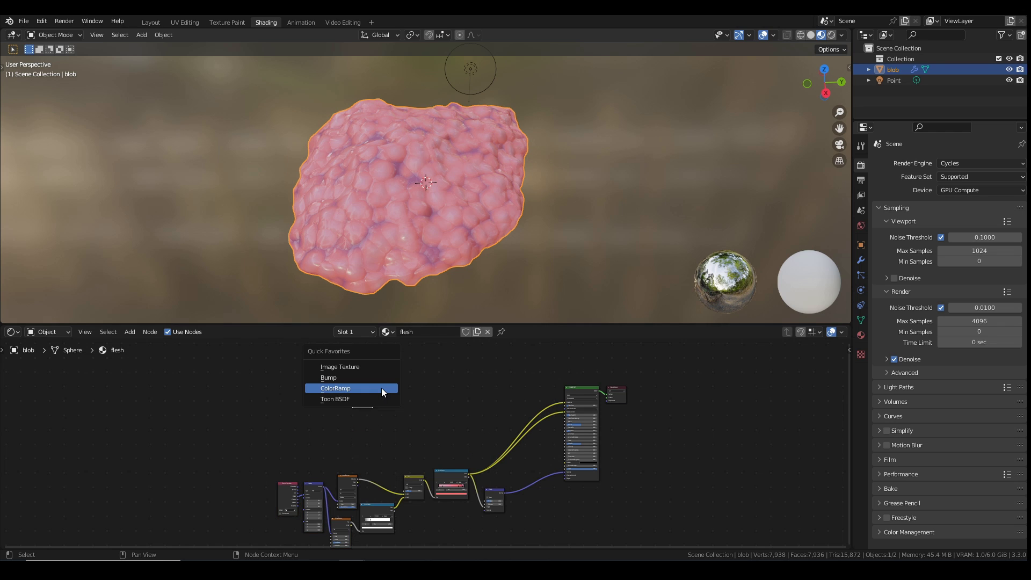
left_click(381, 388)
left_click(429, 381)
scroll(465, 388, "up", 3)
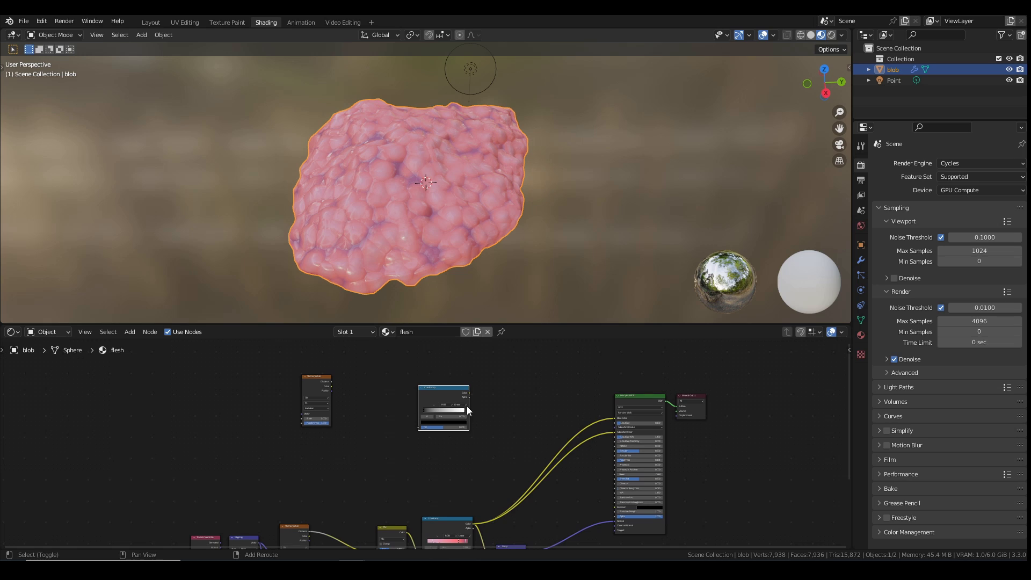
left_click(452, 389, "ctrl+shift")
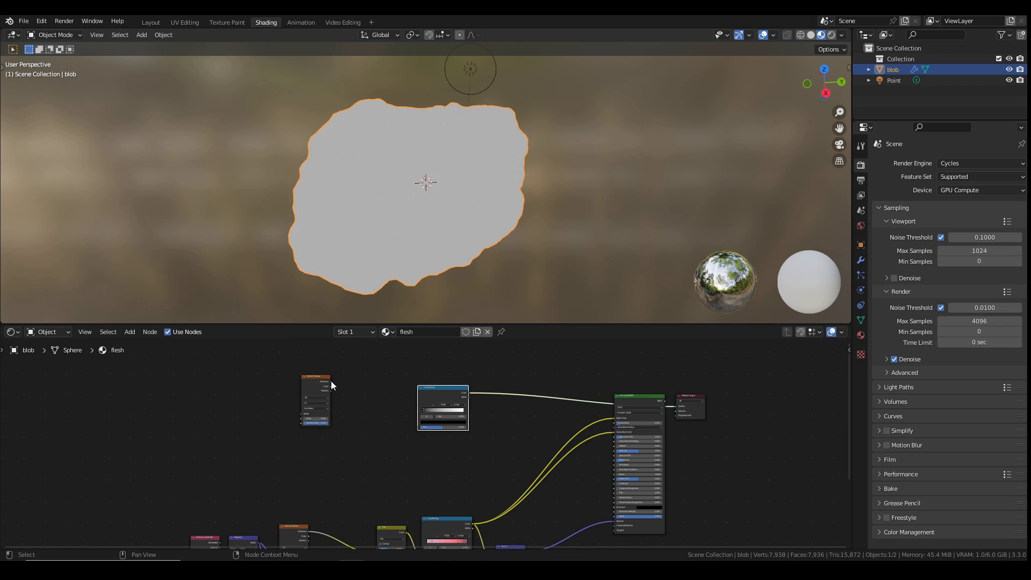
left_click_drag(331, 381, 421, 427)
- Insert a Map Range node on the link between the new Voronoi Texture and its ColorRamp
key("shift+a")
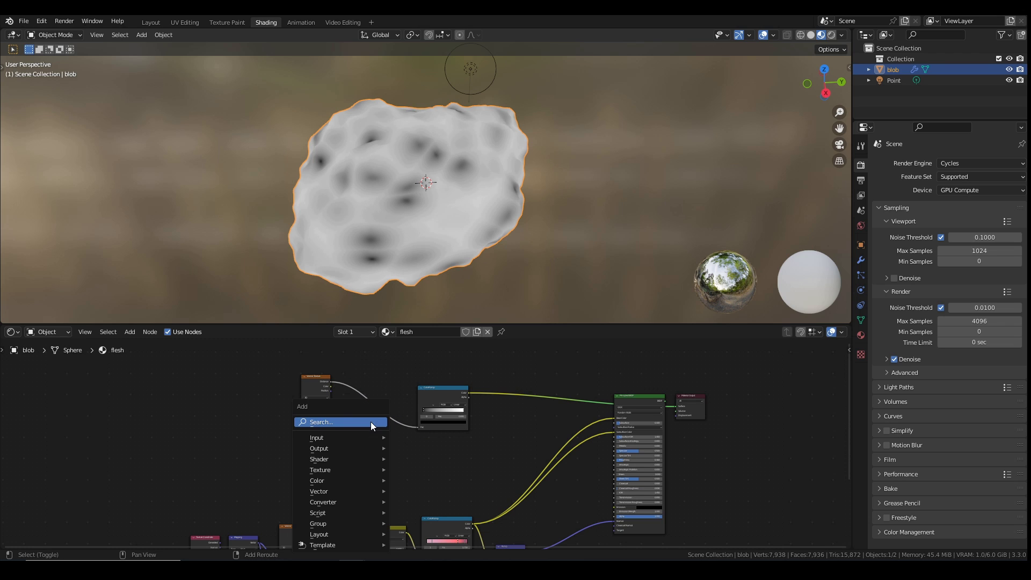
left_click(343, 419)
type("map")
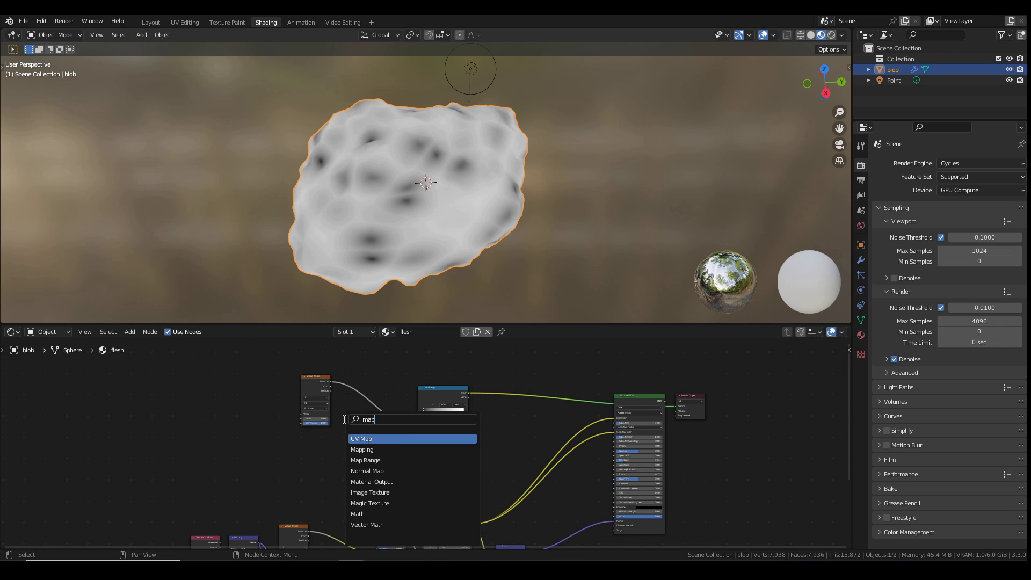
key("Down")
key("Down")
key("Return")
left_click(368, 424)
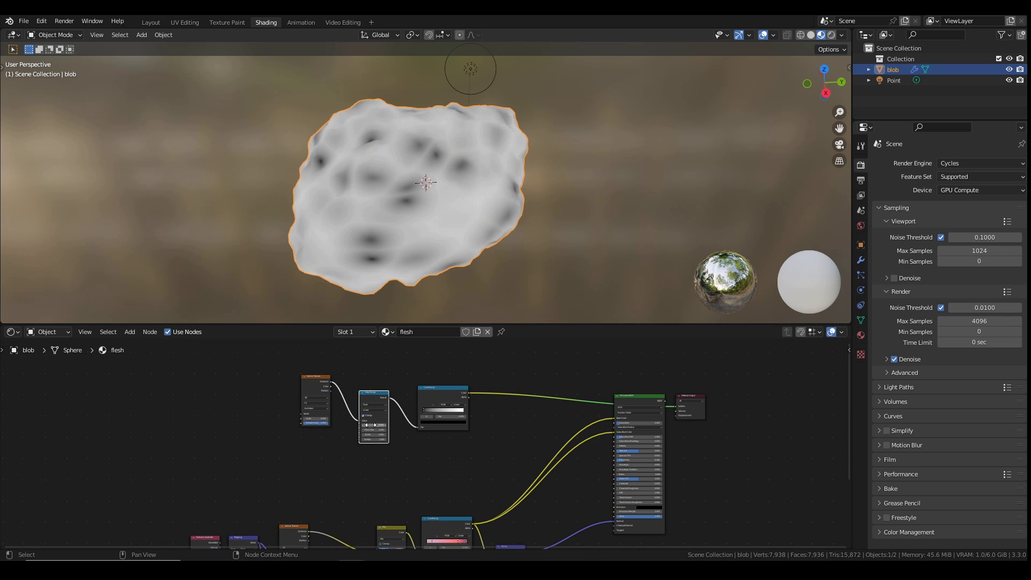
- Set the Map Range interpolation to Smoother Step and the new Voronoi Texture's feature output to Distance to Edge
scroll(352, 421, "up", 5)
middle_click_drag(332, 406, 411, 423)
scroll(411, 422, "up", 4)
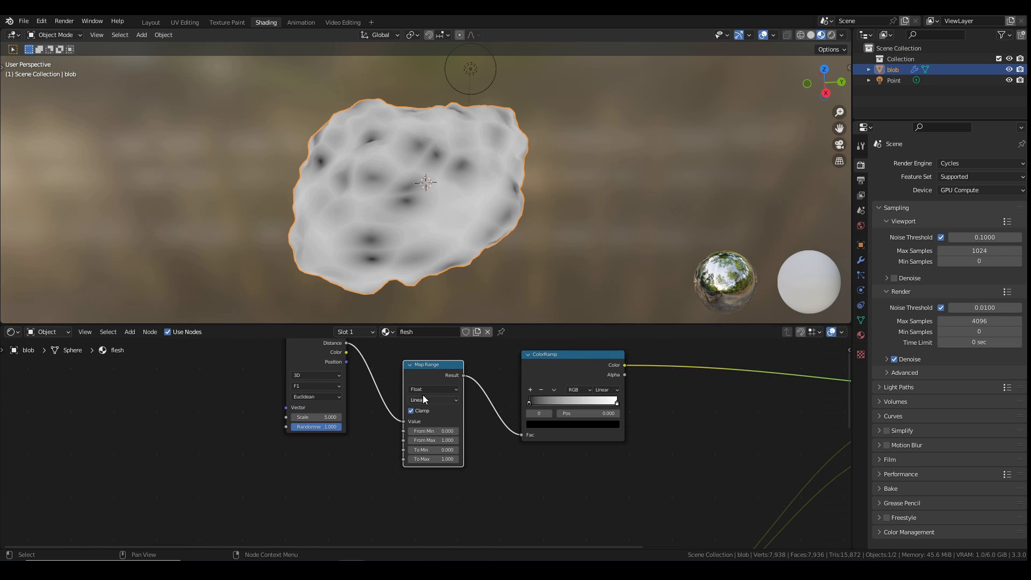
left_click(427, 400)
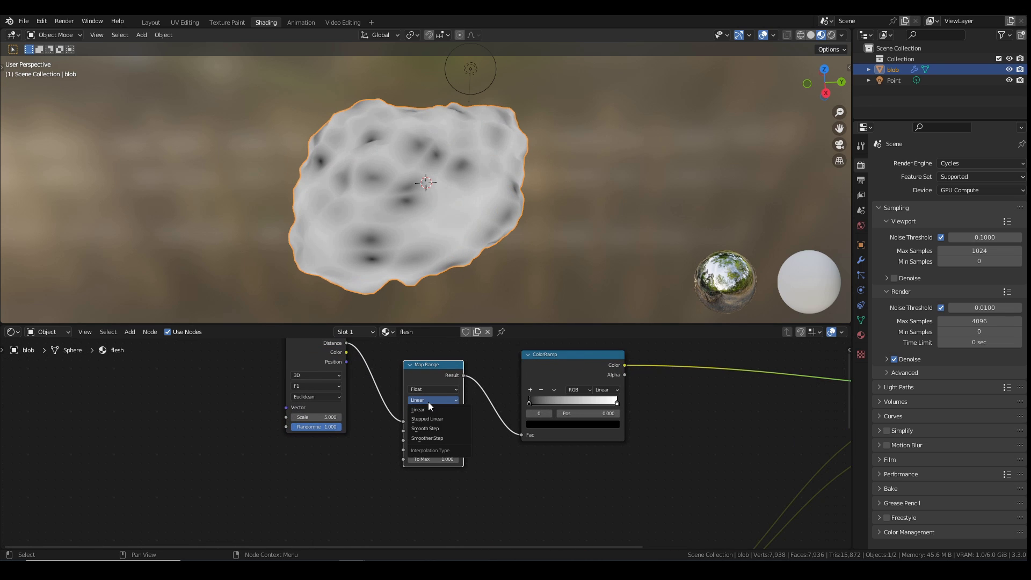
left_click(433, 436)
scroll(327, 387, "down", 1)
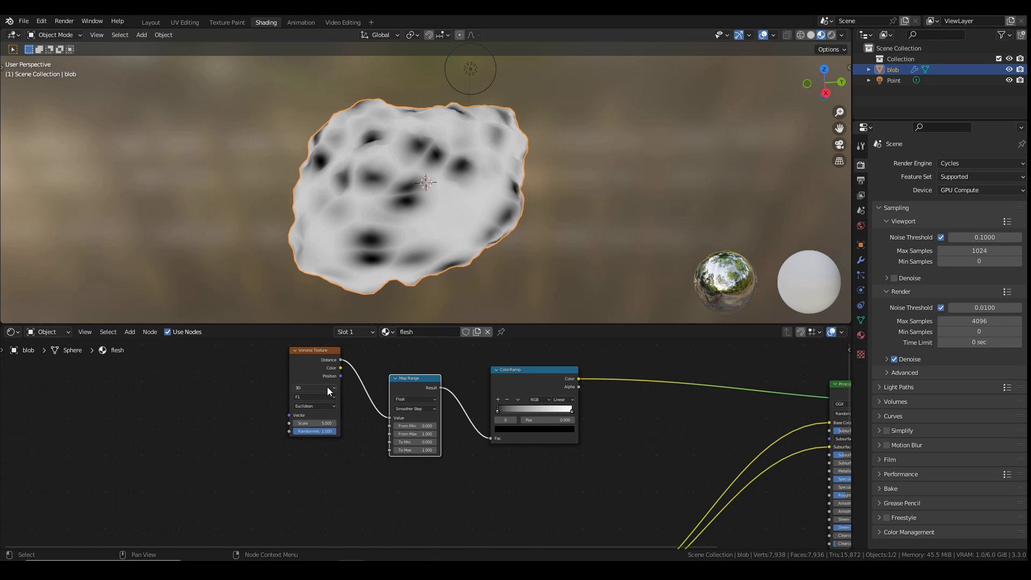
left_click(323, 397)
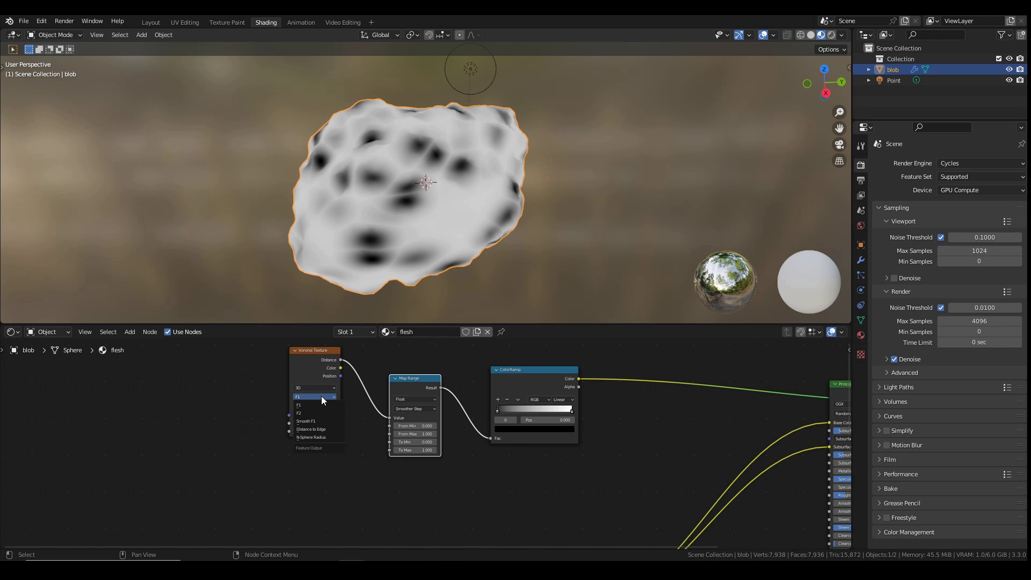
left_click(319, 429)
- Move the previewed ColorRamp's white stop toward the black one, to just over a quarter of the ramp
scroll(498, 398, "up", 1)
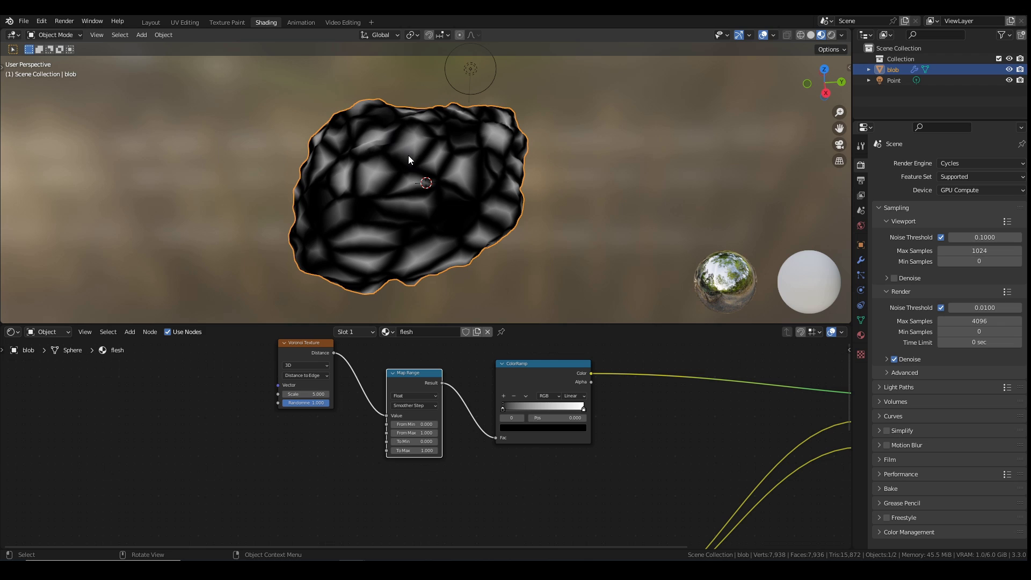
mouse_move(503, 408)
left_mouse_down()
mouse_move(582, 407)
mouse_move(489, 410)
left_mouse_up()
key("g")
left_click(540, 409)
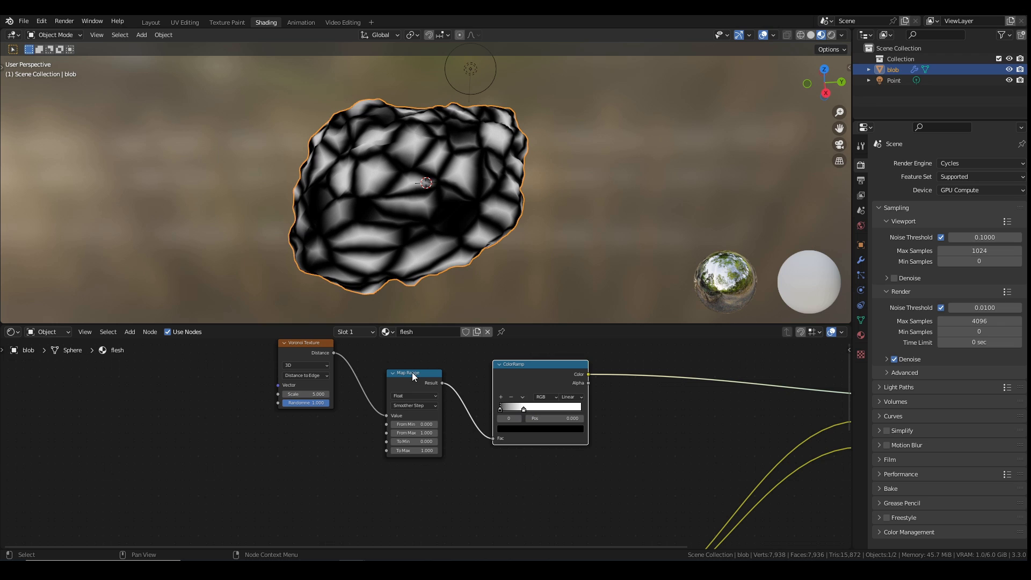
- Add Texture Coordinate and Mapping nodes to the Distance to Edge Voronoi Texture and move them further away from it
middle_click_drag(387, 384, 521, 406)
left_click(450, 369)
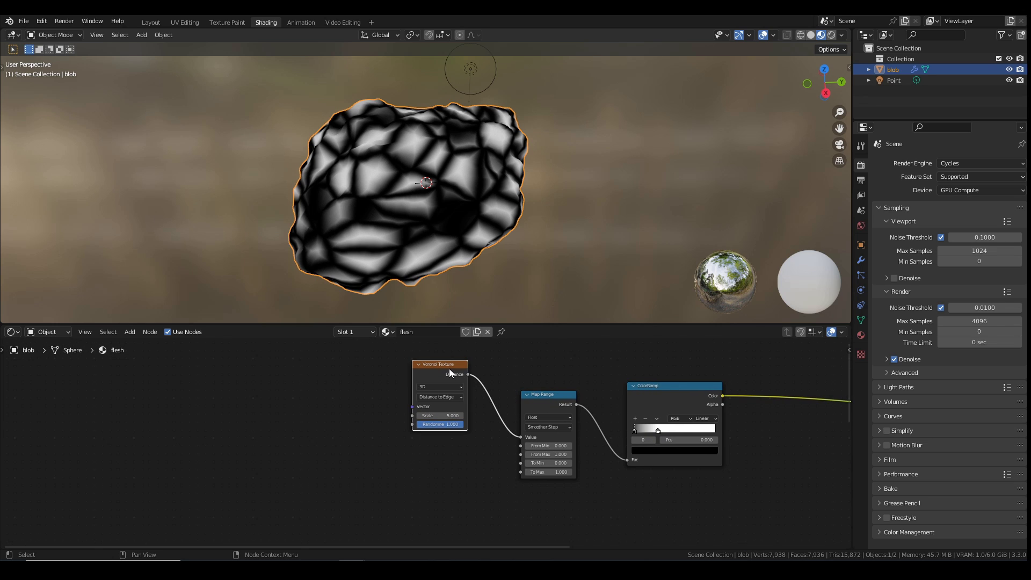
key("ctrl+t")
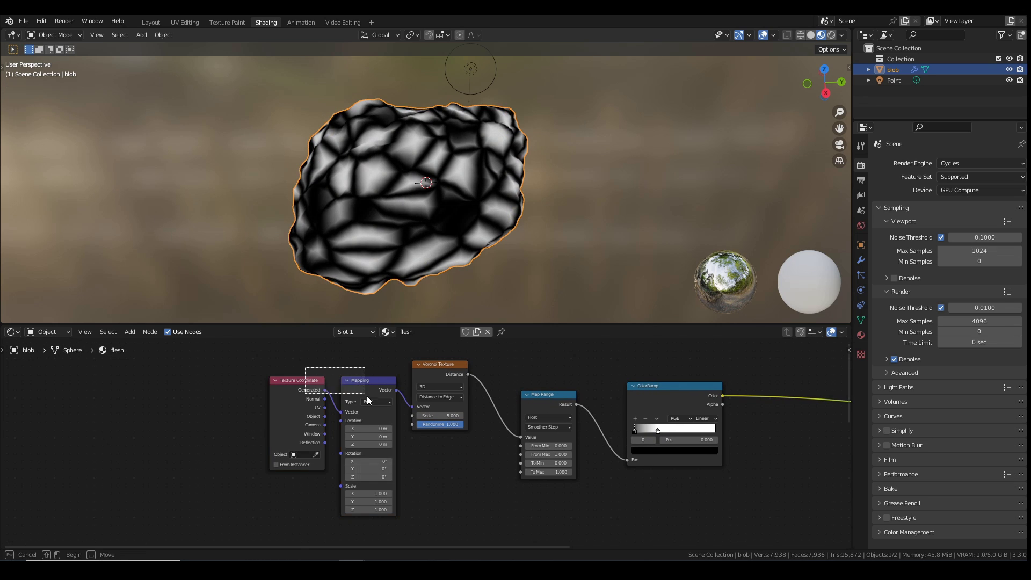
left_click_drag(368, 405, 298, 408)
- Duplicate the Voronoi Texture below the original with its Mapping link kept, and link Texture Coordinate Object to the Mapping Vector
left_click(437, 364)
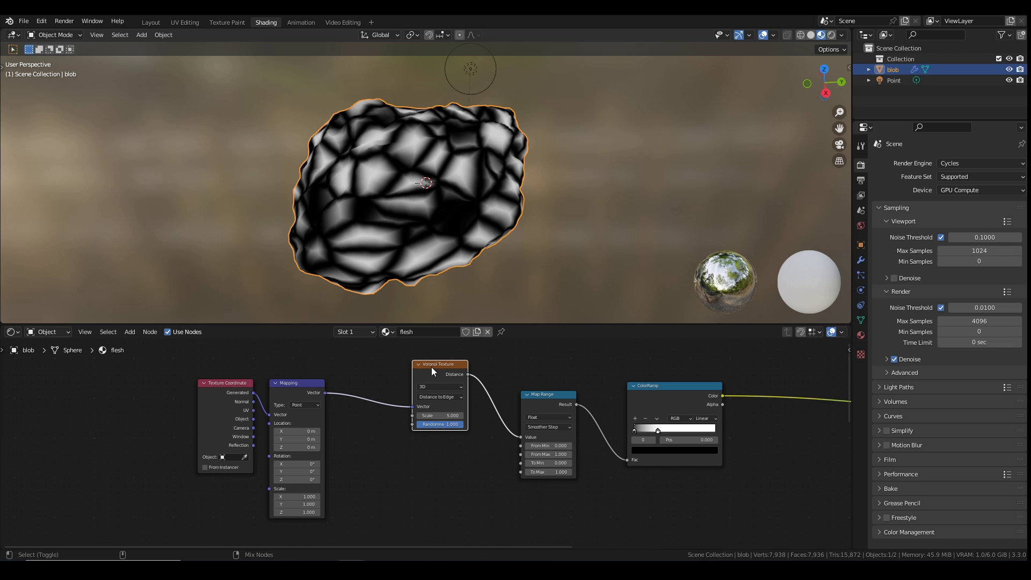
key("shift+d")
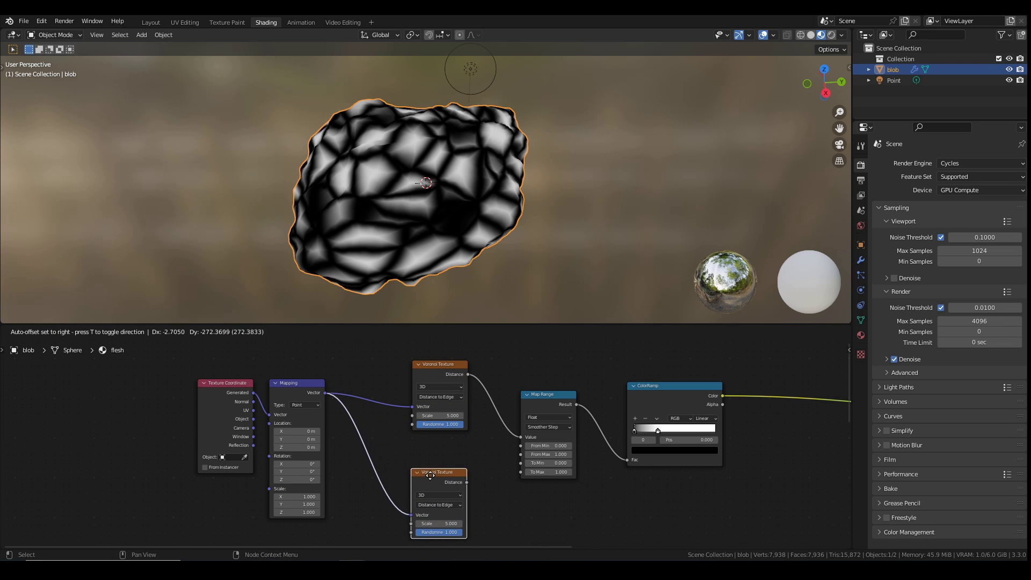
left_click(430, 485)
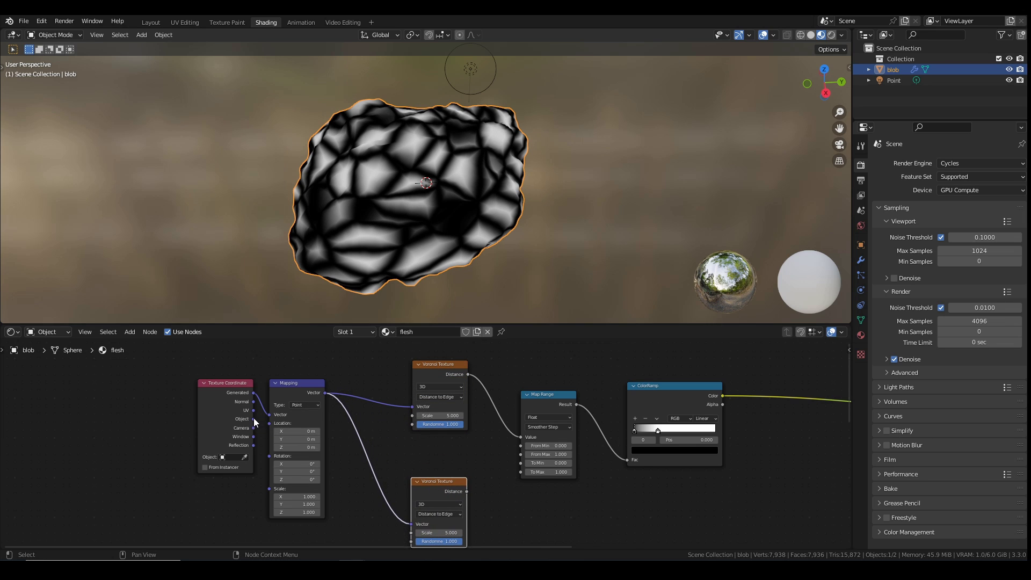
left_click_drag(254, 419, 269, 416)
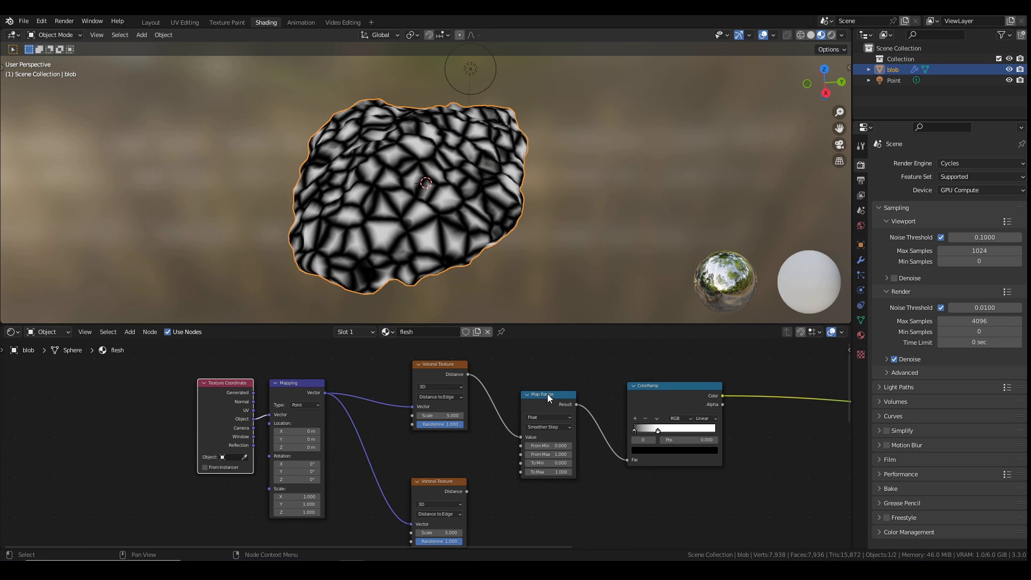
- Space out the nodes, duplicate the Map Range beside the lower Voronoi Texture, and link that Voronoi's Distance to its Value
middle_click_drag(493, 445, 463, 366)
left_click_drag(420, 405, 422, 434)
scroll(446, 438, "down", 2)
middle_click_drag(448, 438, 445, 482)
left_click_drag(499, 383, 496, 358)
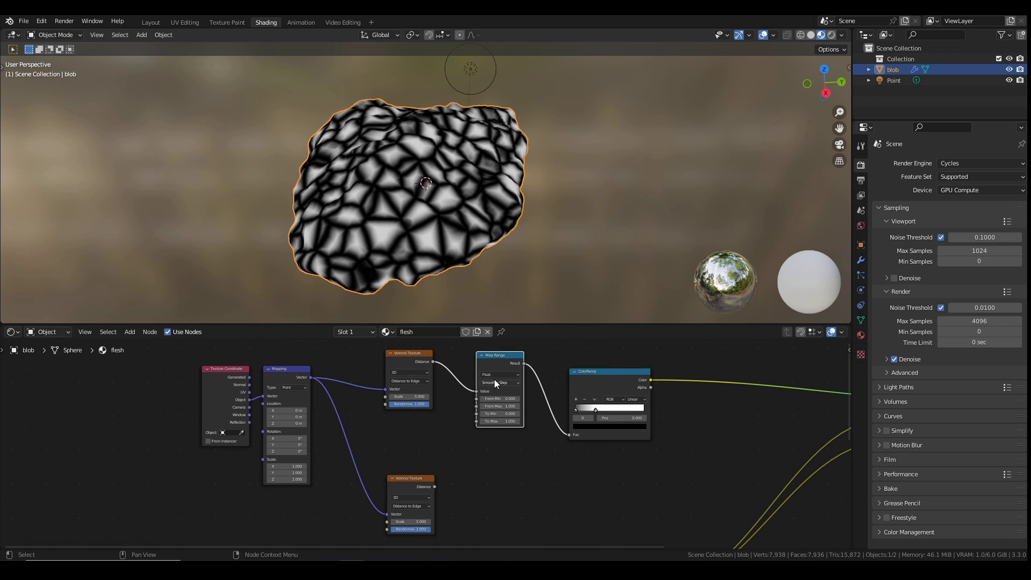
key("shift+d")
left_click(481, 461)
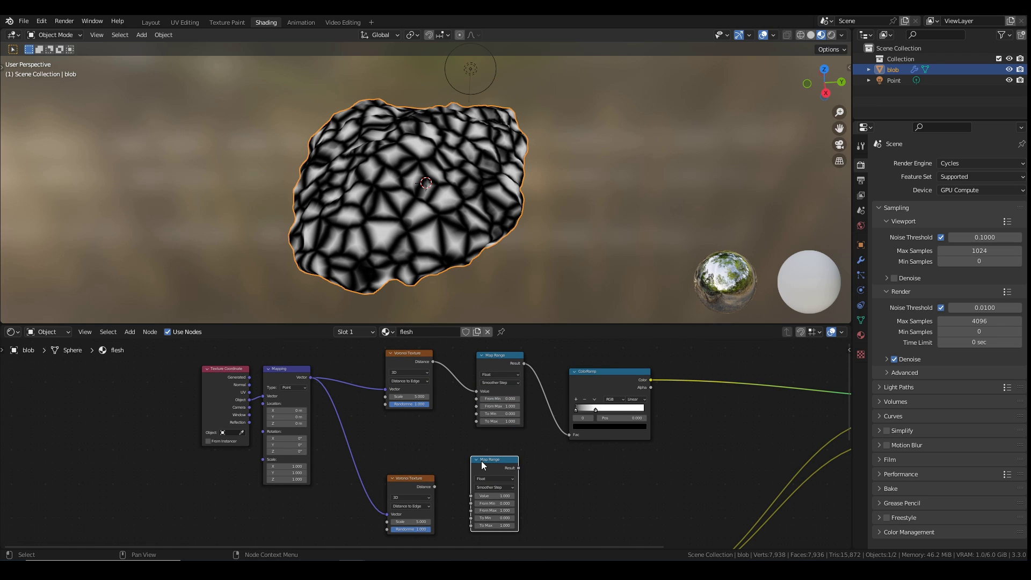
middle_click_drag(433, 490, 424, 443)
left_click_drag(424, 439, 459, 448)
- Move the ColorRamp away, insert a MixRGB node before it, and link the lower Map Range Result to Color2
scroll(526, 388, "down", 2)
middle_click_drag(527, 388, 475, 405)
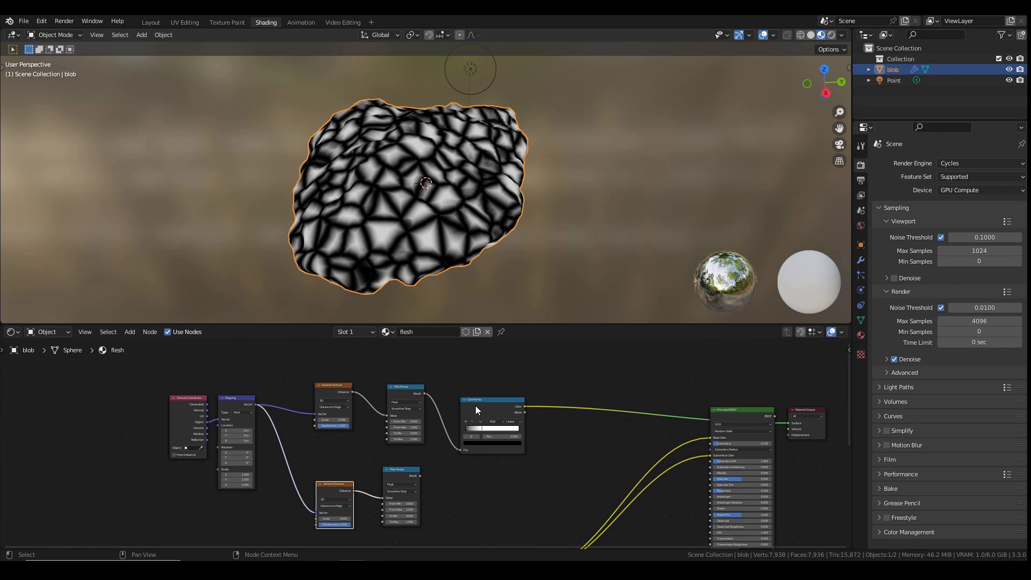
left_click_drag(475, 405, 573, 391)
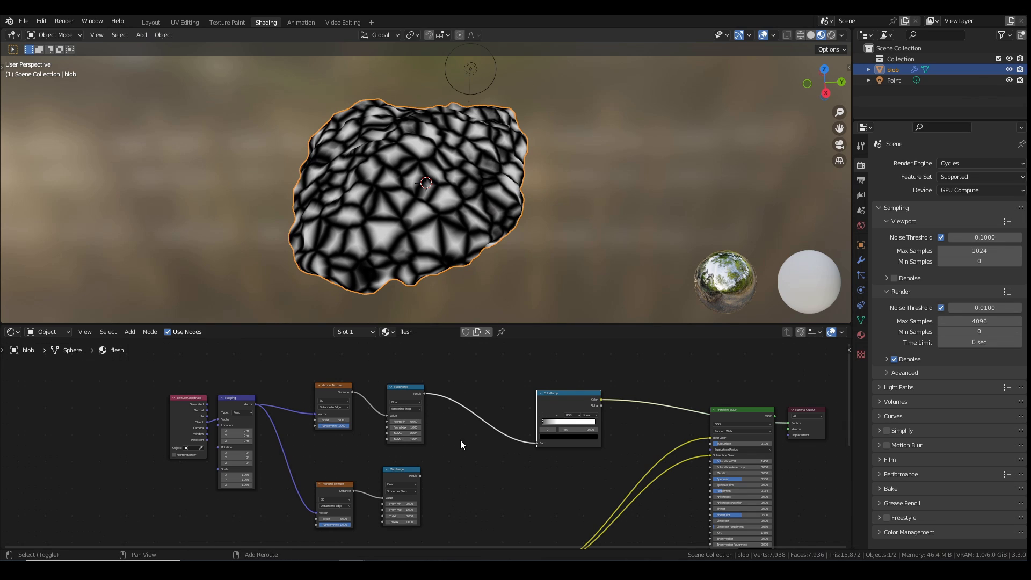
key("shift+a")
left_click(440, 427)
type("mix")
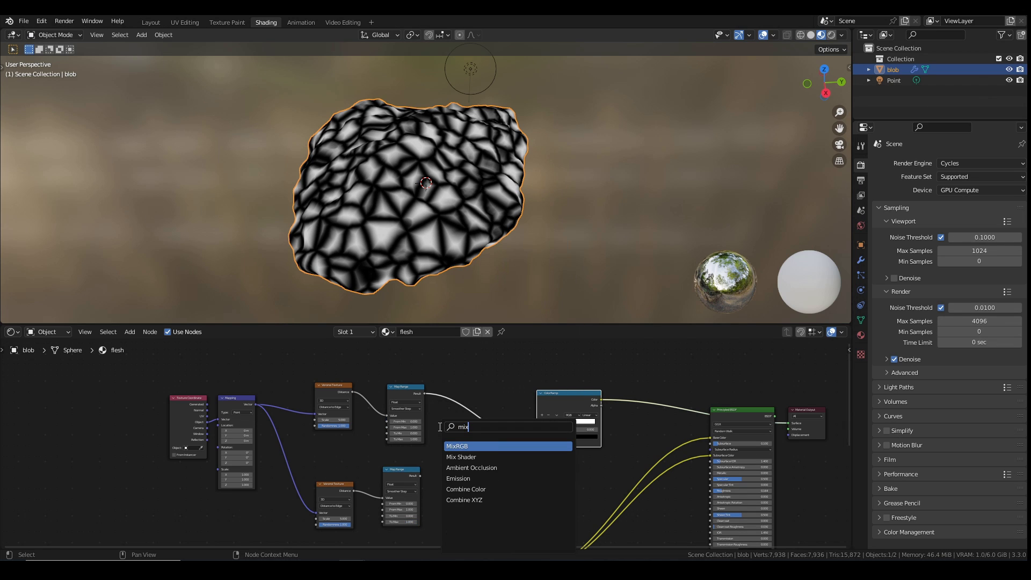
key("Return")
left_click(481, 443)
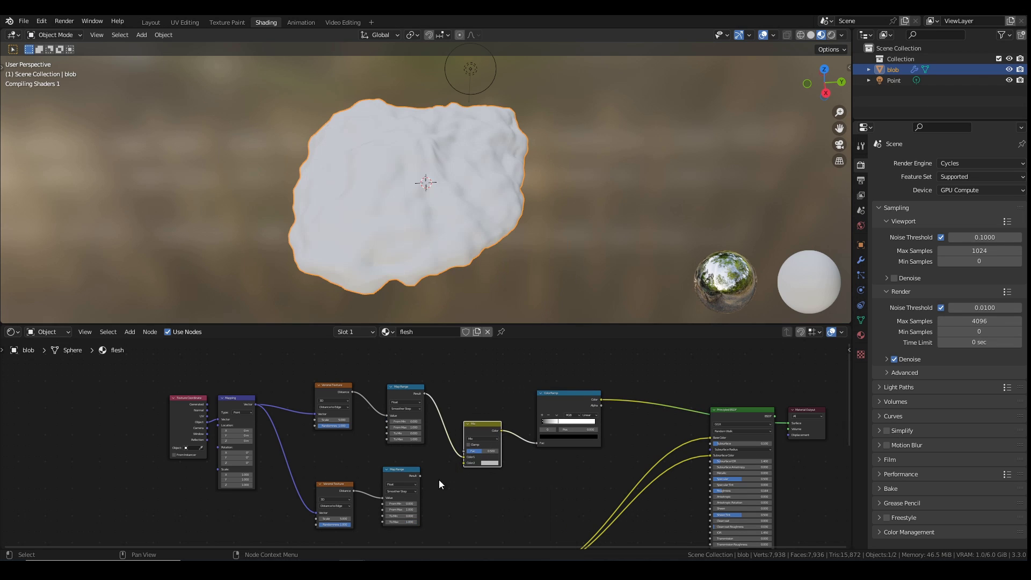
left_click_drag(420, 476, 464, 465)
- Set the new Mix node's blending mode to Lighten and raise the lower Voronoi Texture's Scale to 6.6
scroll(468, 456, "up", 4)
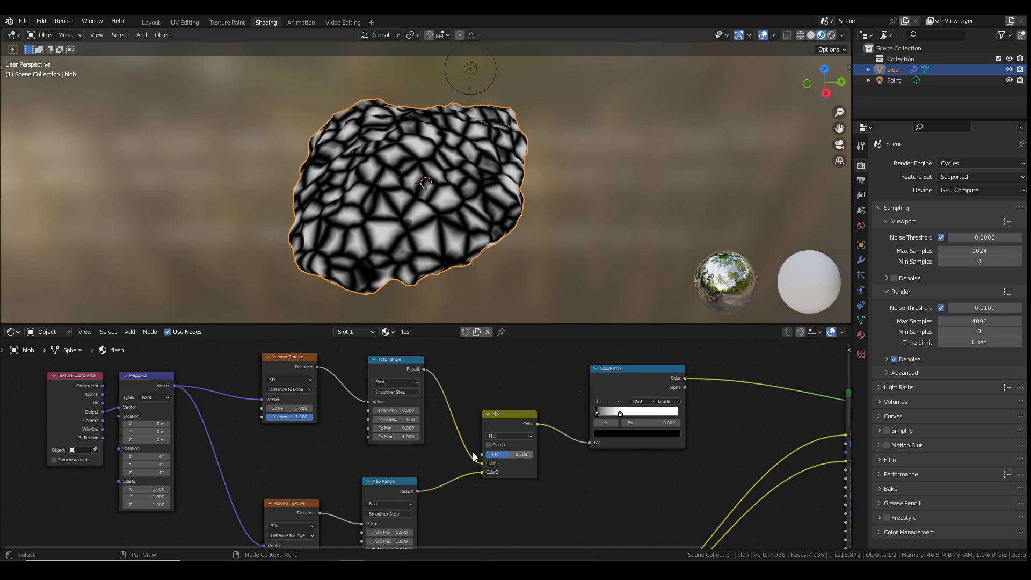
left_click(512, 435)
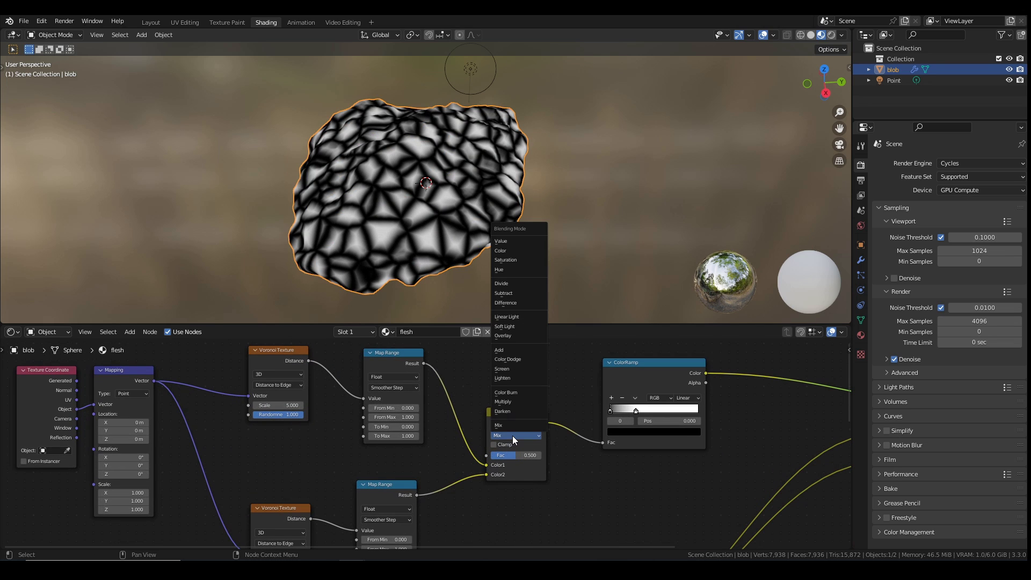
left_click(508, 378)
middle_click_drag(497, 430, 544, 342)
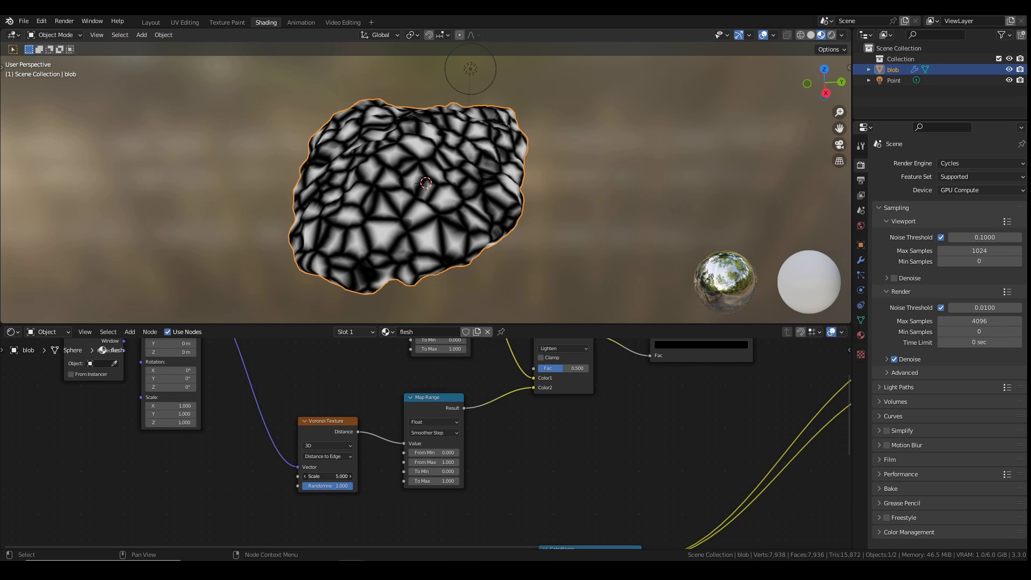
left_click_drag(328, 477, 336, 476)
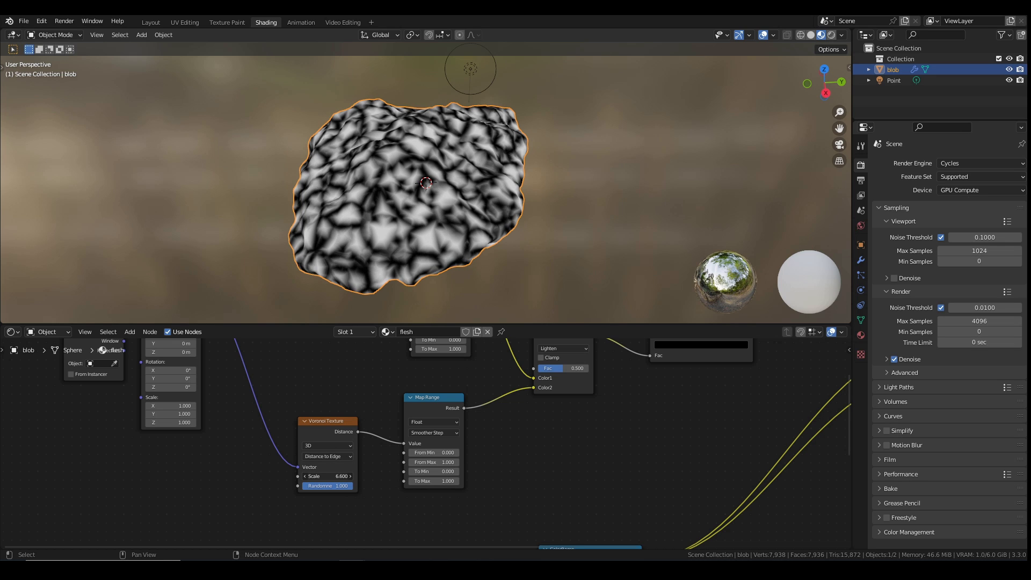
- Set the Lighten node's Fac to 1.0 and move the ColorRamp's white stop to about the middle of the ramp
middle_click_drag(486, 368, 402, 427)
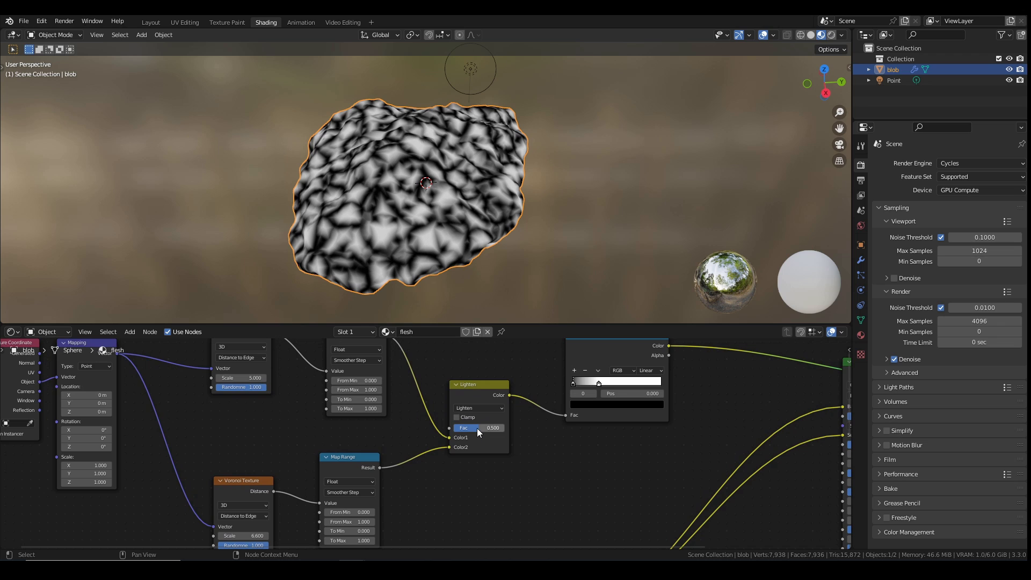
left_click_drag(477, 427, 504, 428)
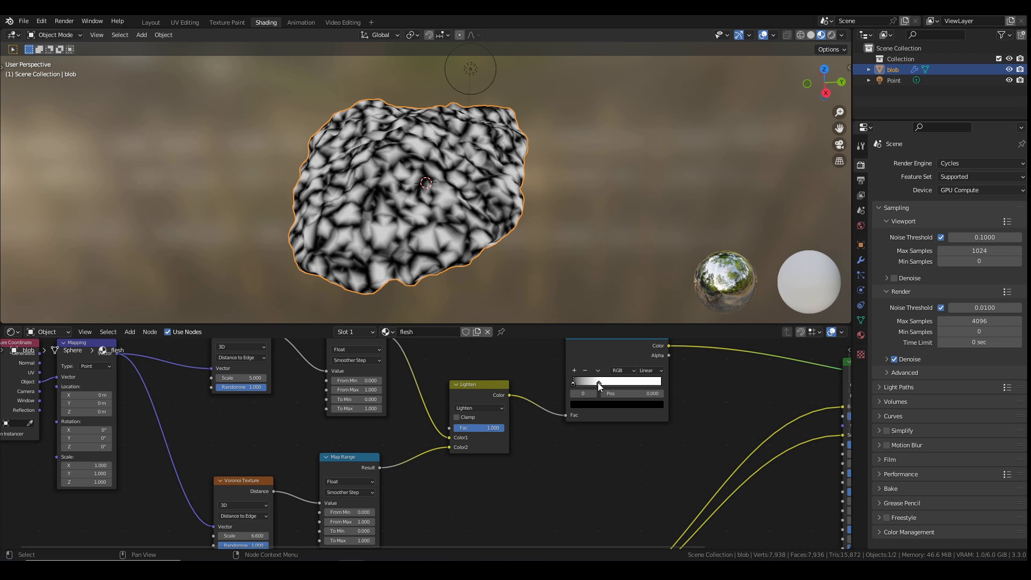
left_click_drag(599, 383, 568, 386)
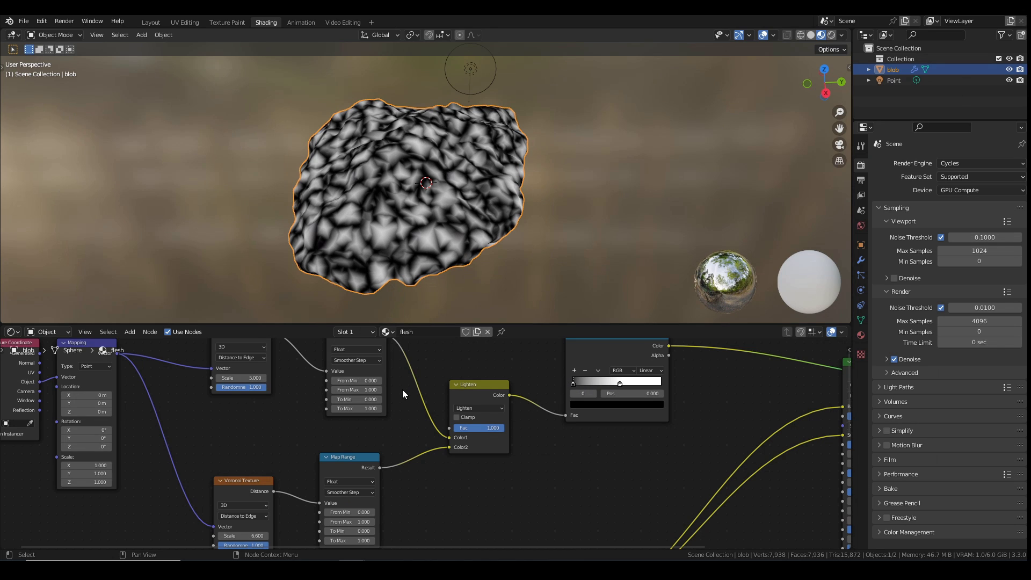
scroll(275, 430, "down", 1)
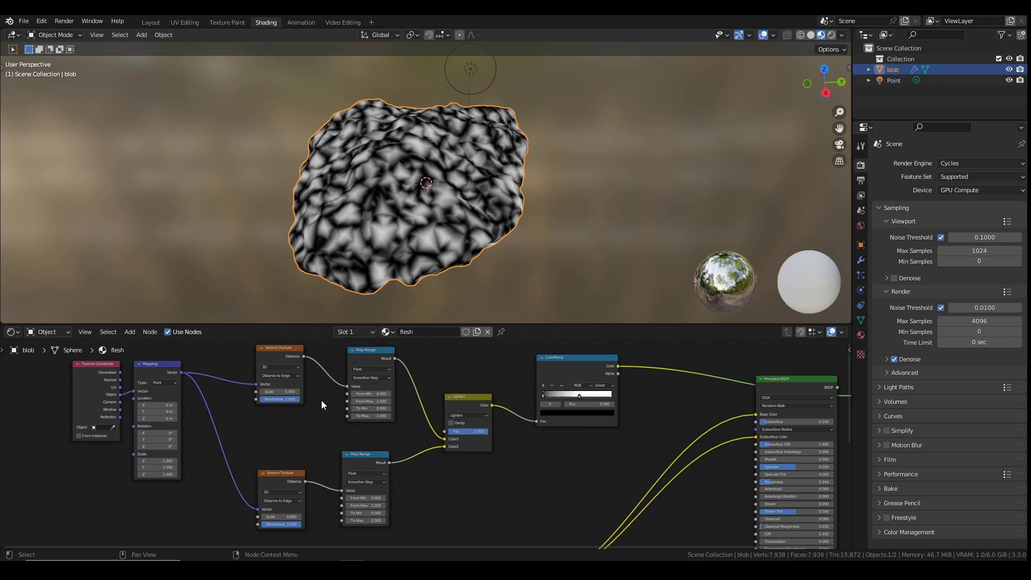
middle_click_drag(251, 432, 460, 428)
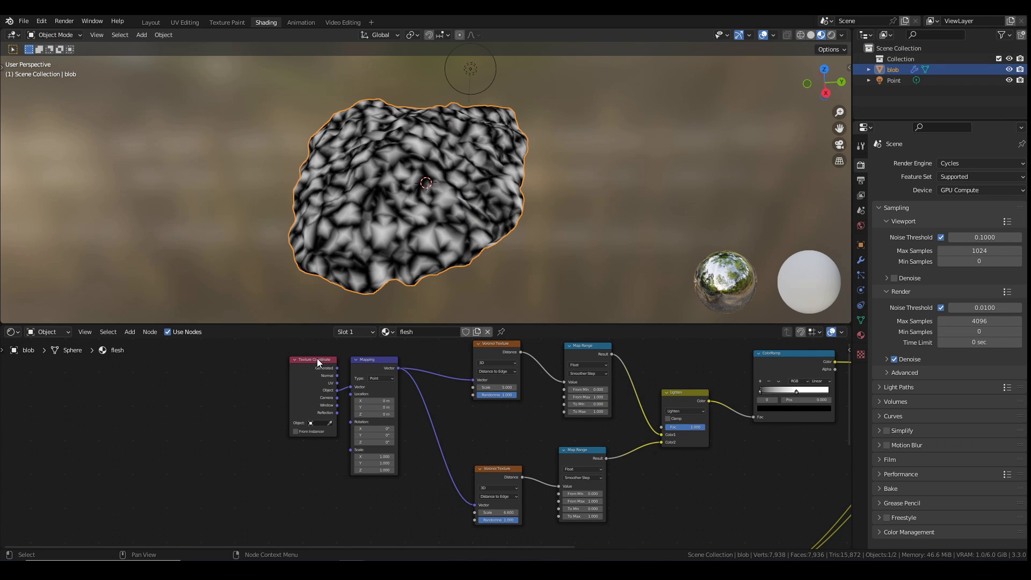
- Move the Texture Coordinate node away, insert a MixRGB node between it and the Mapping node, and set its blending mode to Linear Light
left_click_drag(317, 359, 95, 382)
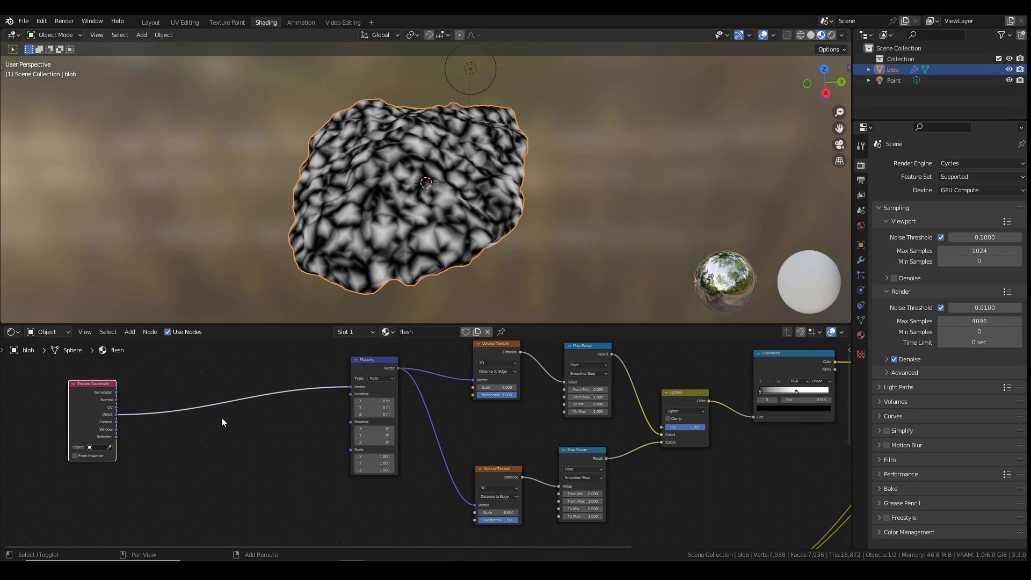
key("shift+a")
left_click(196, 414)
type("mix")
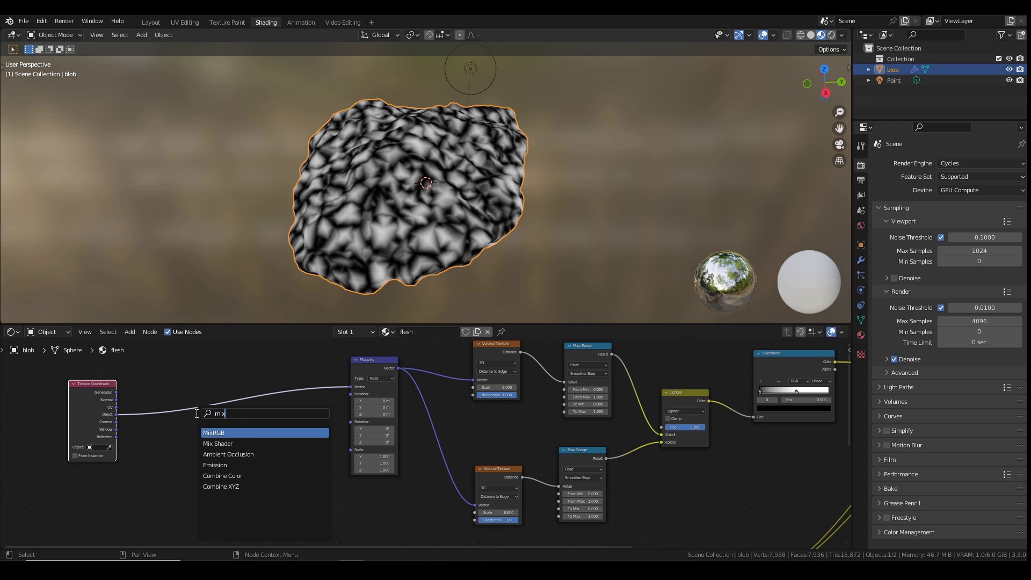
left_click(215, 433)
left_click(260, 421)
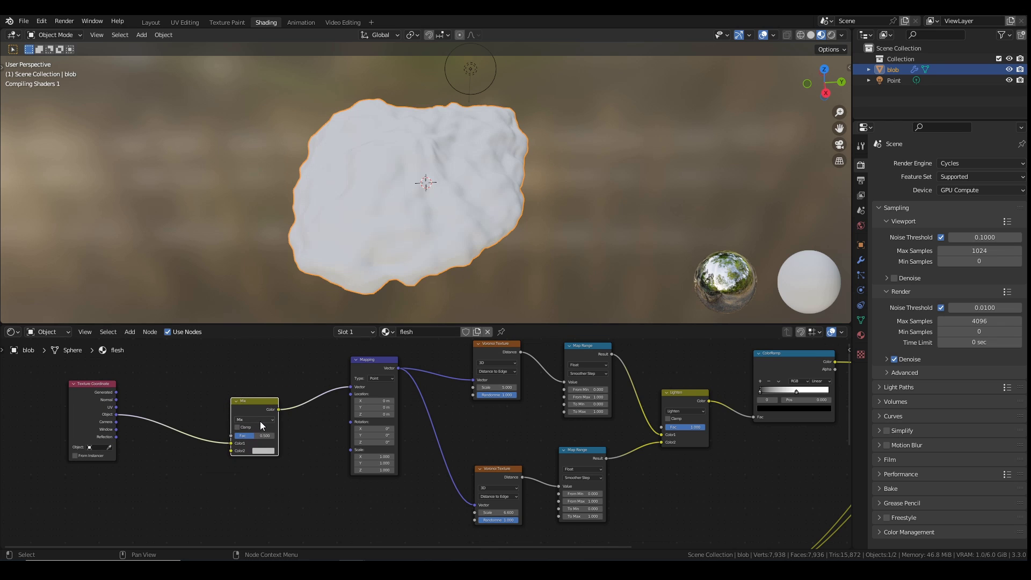
left_click(261, 420)
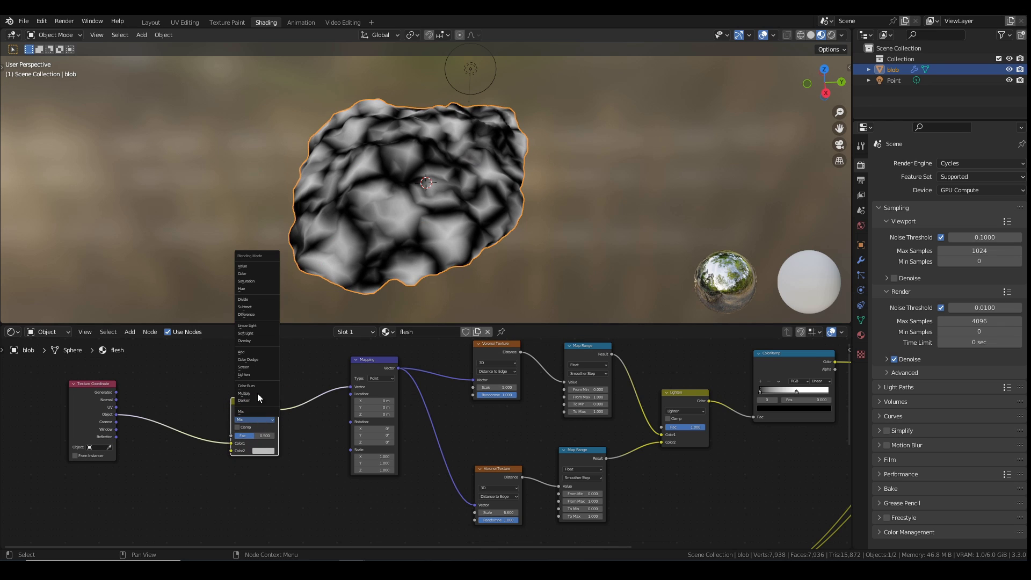
left_click(254, 326)
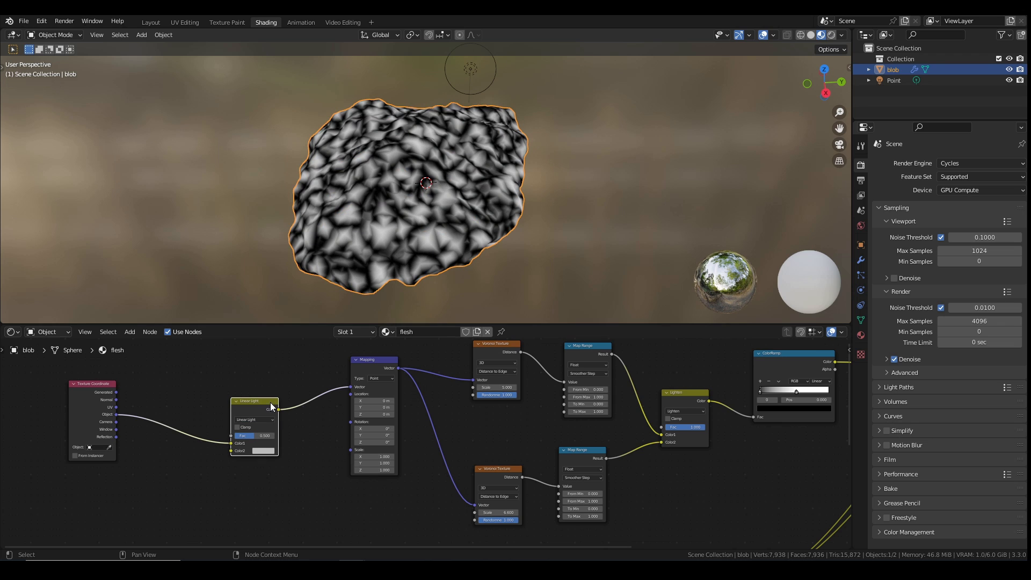
- Add a Noise Texture below the Texture Coordinate node and link its Fac to Color2 of the Linear Light node
middle_click_drag(271, 407, 345, 384)
key("shift+a")
left_click(243, 428)
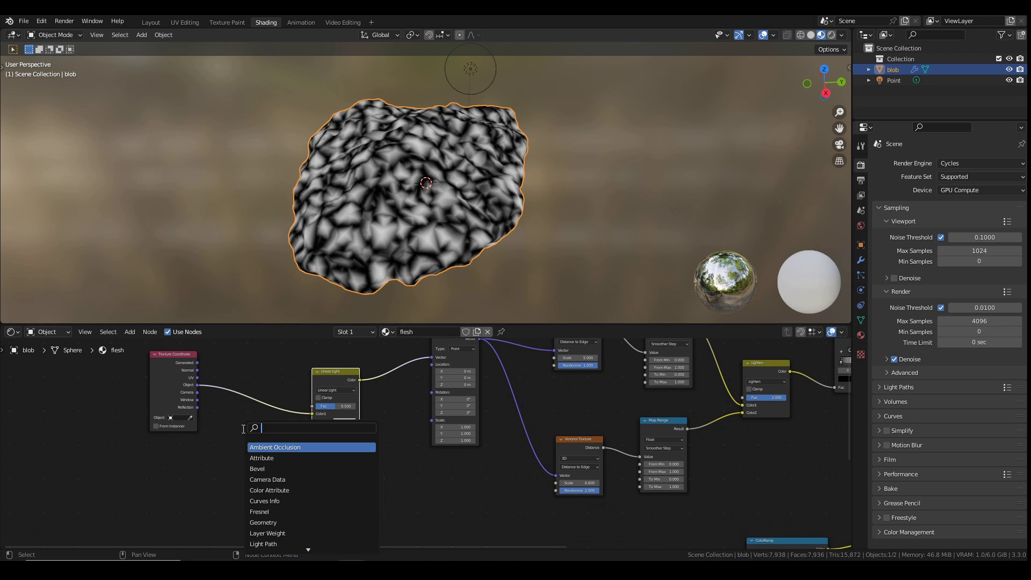
type("noise")
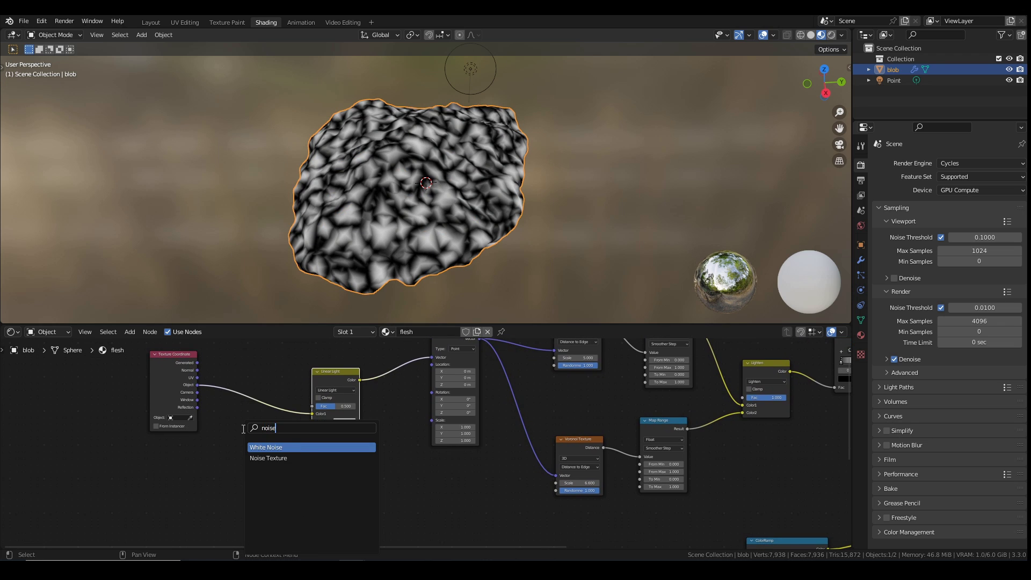
left_click(265, 458)
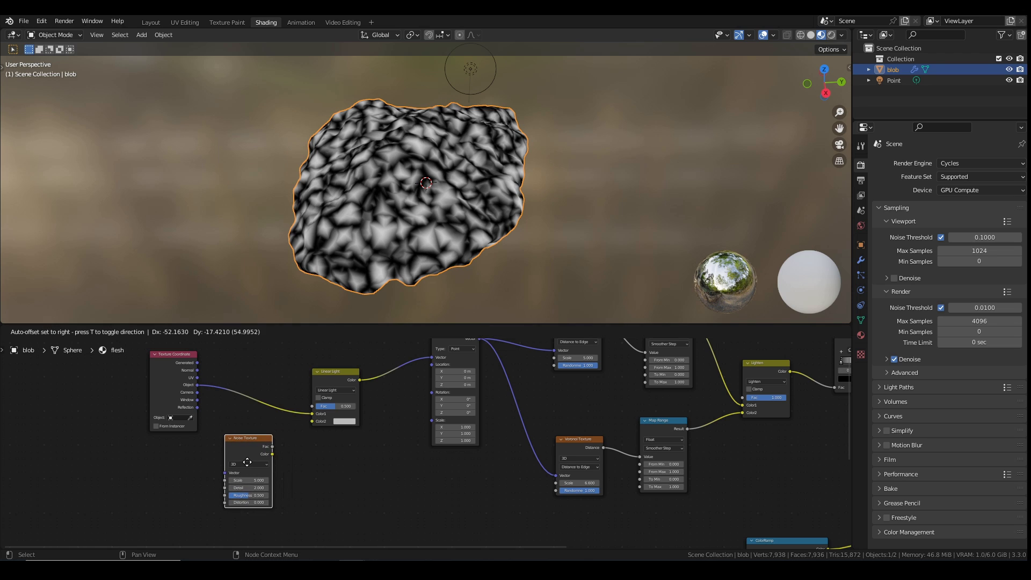
left_click(268, 453)
left_click_drag(273, 446, 311, 421)
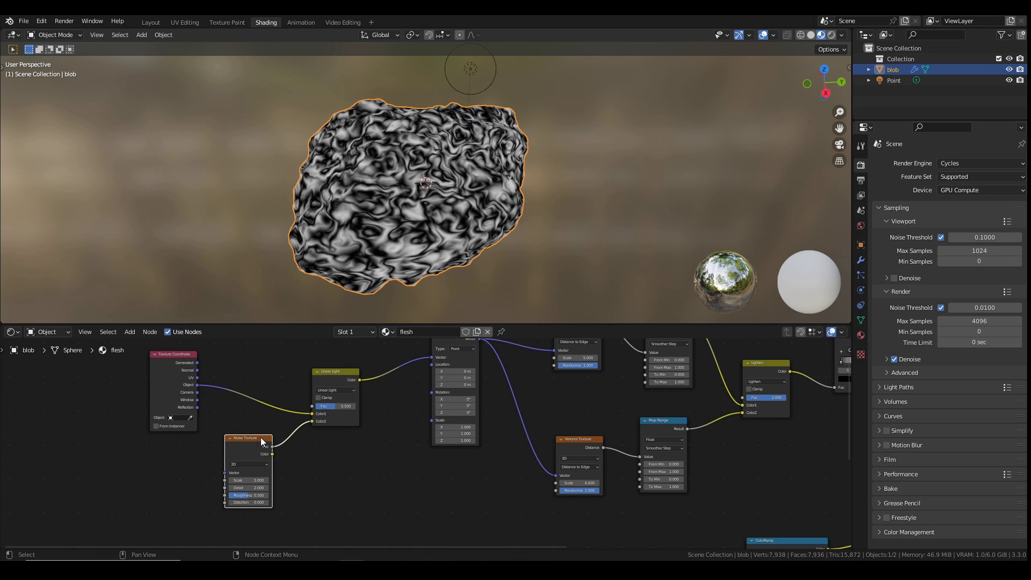
- Add Texture Coordinate and Mapping nodes to the Noise Texture and feed the mapping from the Object coordinates
left_click_drag(248, 443, 250, 456)
key("ctrl+t")
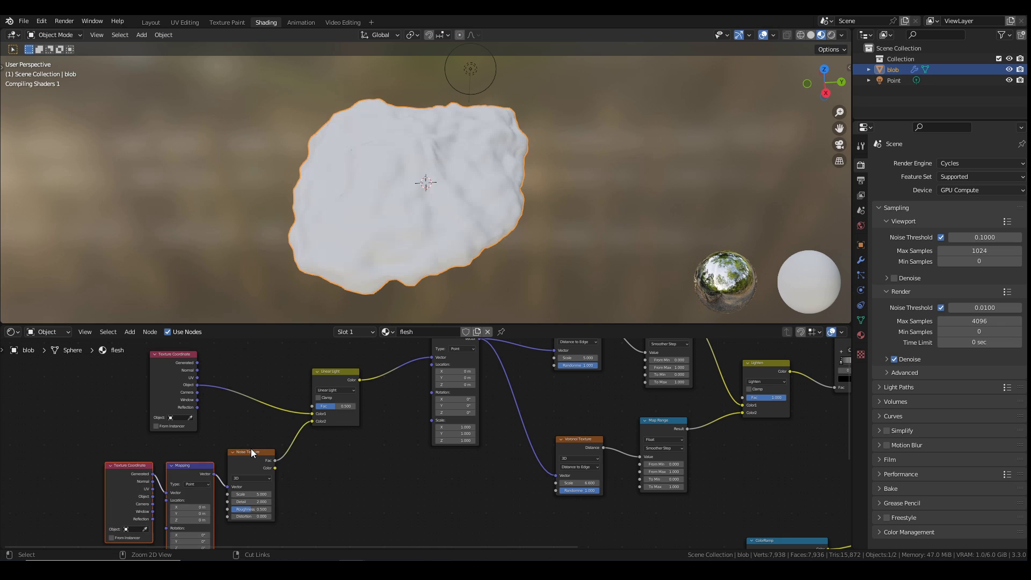
middle_click_drag(171, 494, 232, 430)
scroll(232, 430, "up", 2)
left_click_drag(177, 431, 192, 426)
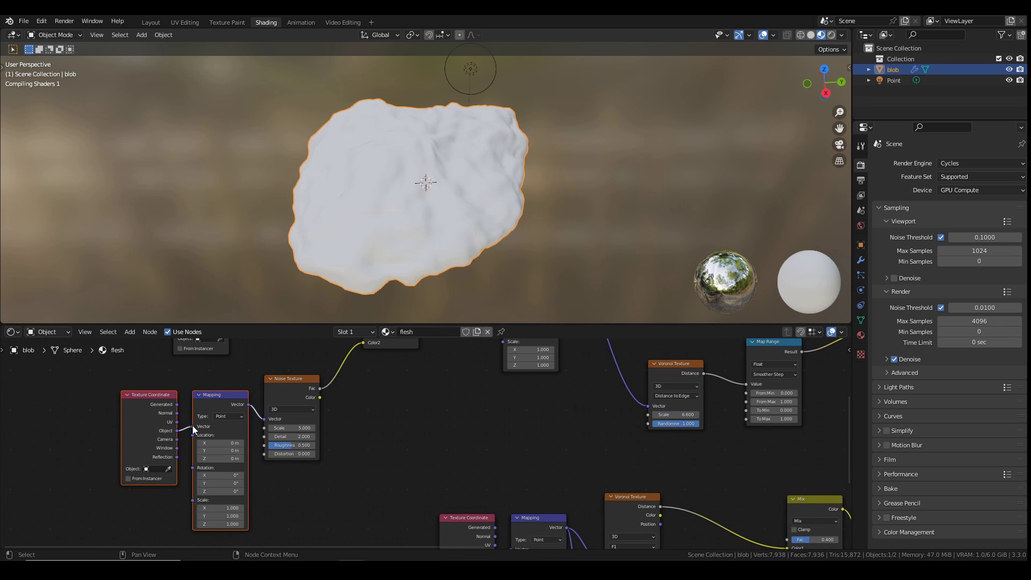
- Lower the Noise Texture's Scale to 1.4 and inspect the distorted pattern on the blob
middle_click_drag(324, 387, 290, 420)
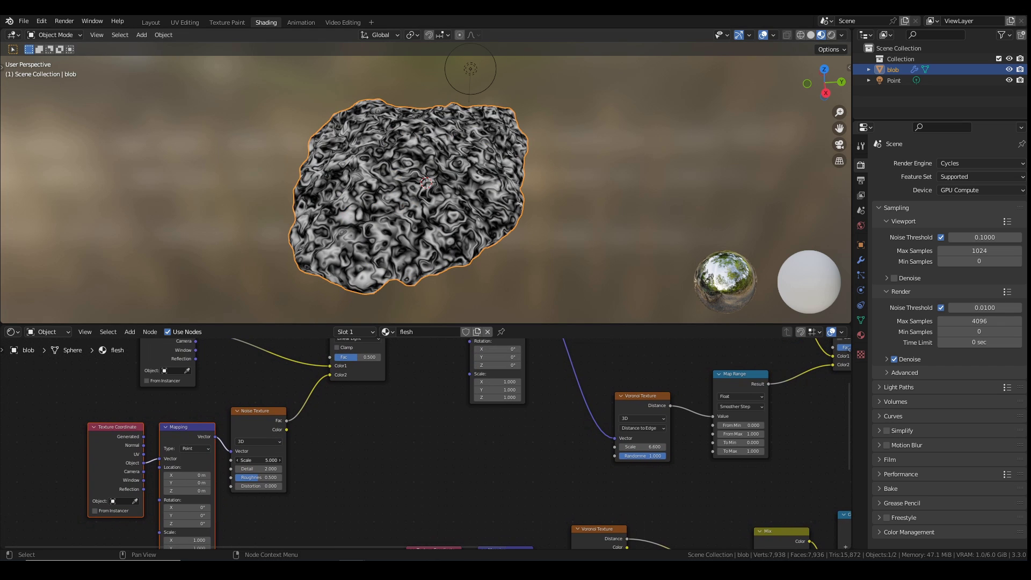
left_click_drag(259, 460, 194, 461)
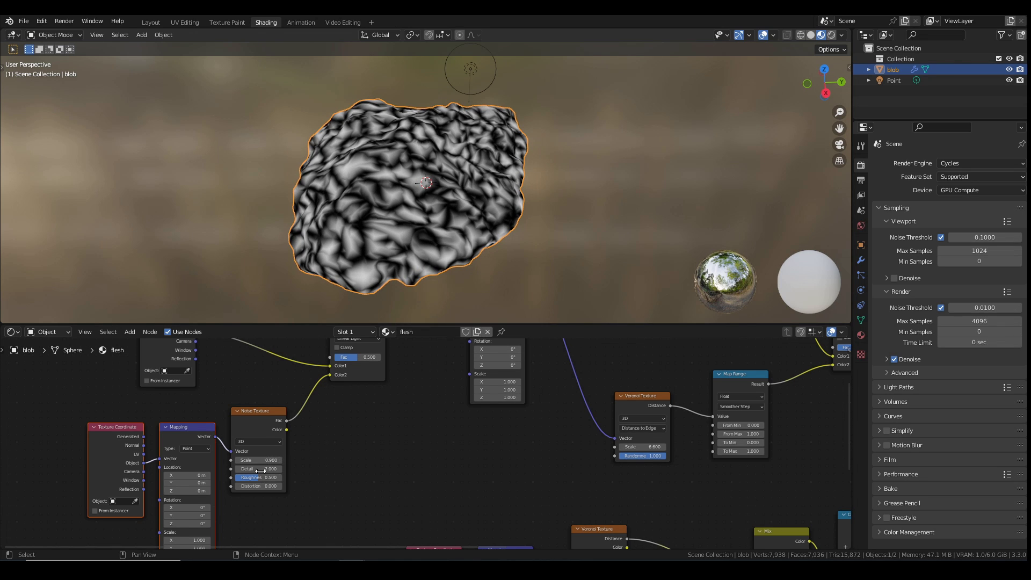
left_click_drag(258, 460, 271, 460)
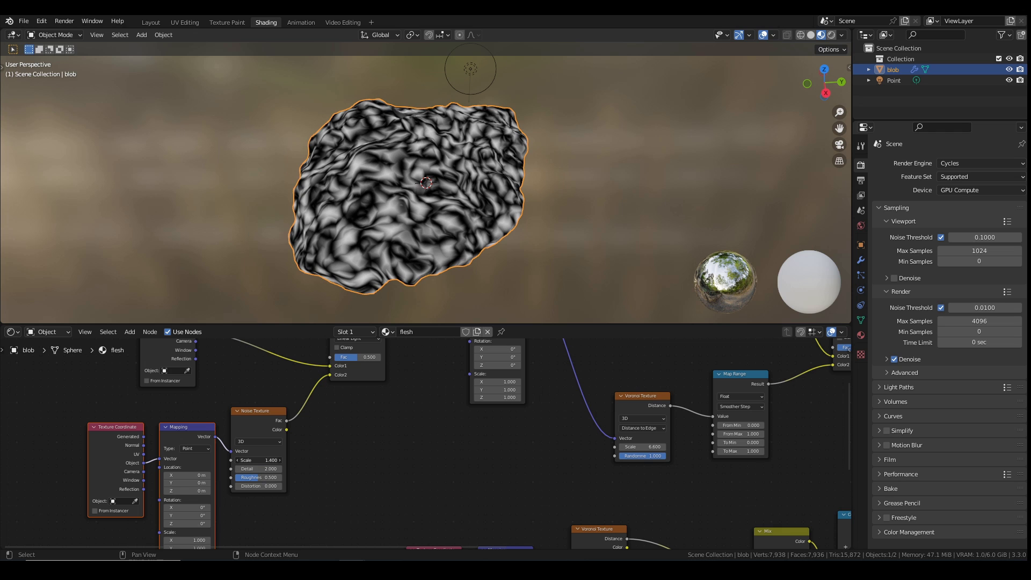
mouse_move(457, 236)
middle_mouse_down()
mouse_move(429, 243)
mouse_move(457, 223)
middle_mouse_up()
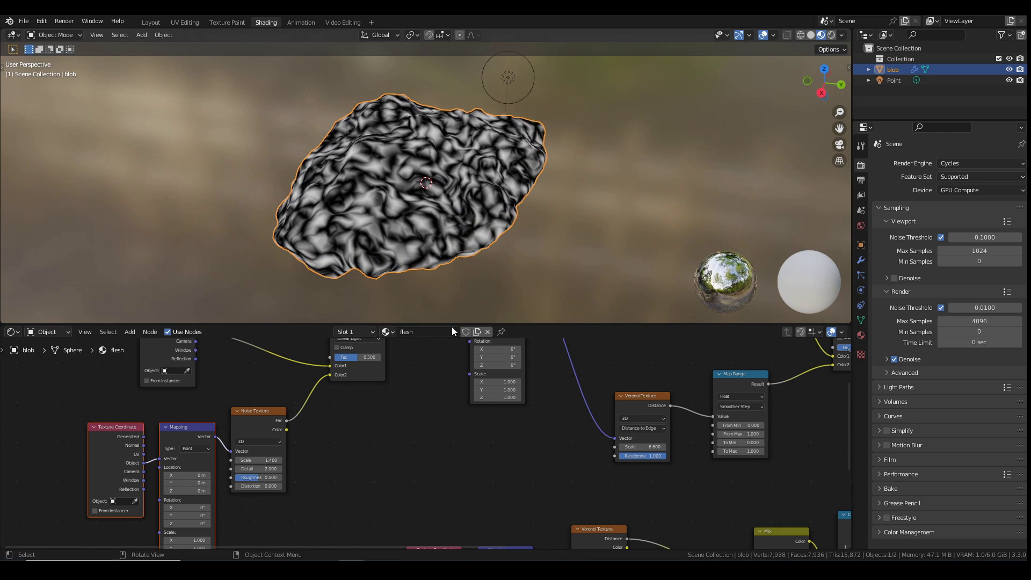
- Set From Max to 0 on the Map Range node of the upper Voronoi Texture
scroll(497, 373, "down", 3)
mouse_move(571, 358)
middle_mouse_down()
mouse_move(487, 404)
mouse_move(208, 423)
mouse_move(576, 357)
middle_mouse_up()
scroll(396, 421, "up", 1)
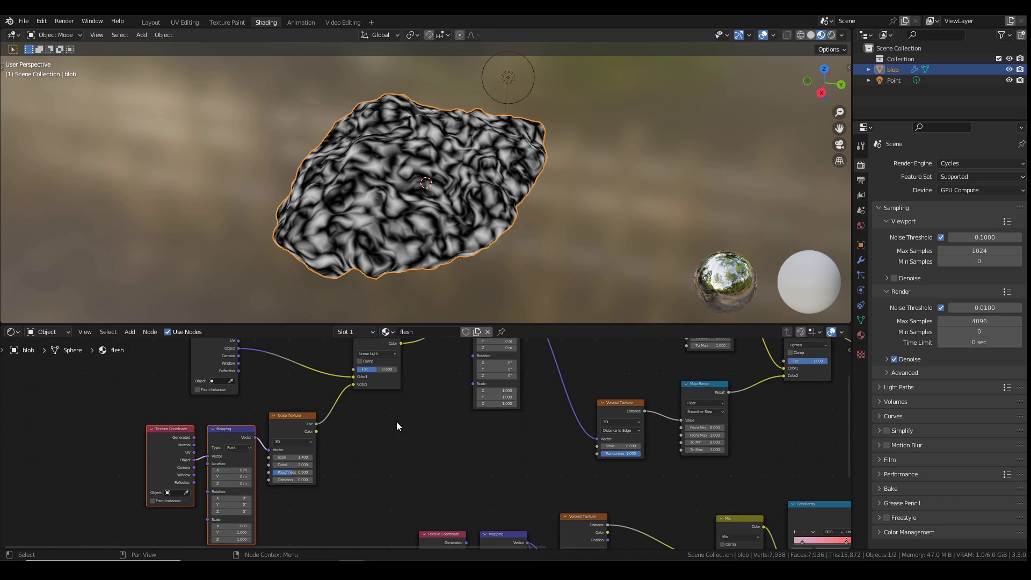
middle_click_drag(500, 399, 130, 479)
scroll(331, 417, "up", 1)
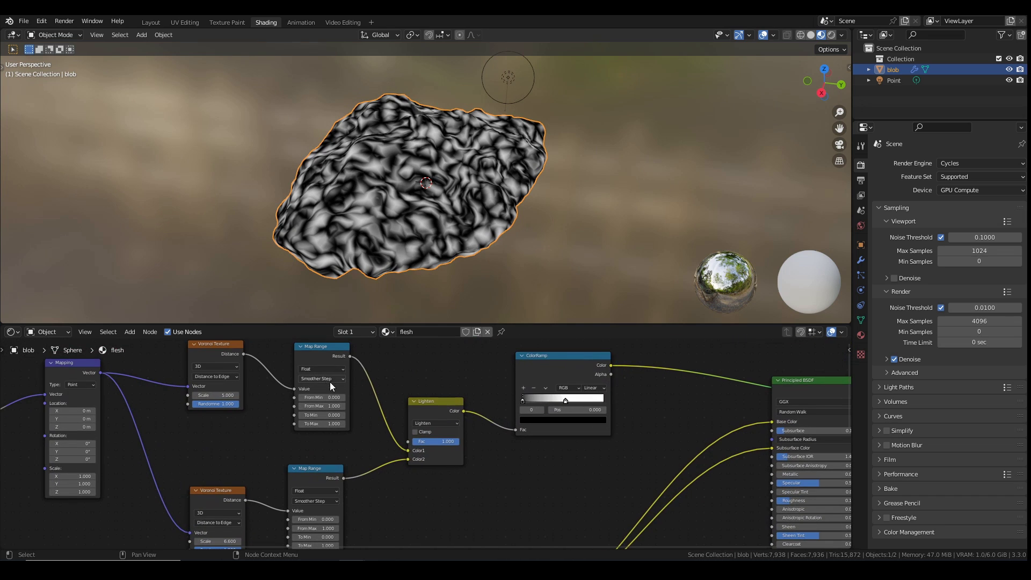
middle_click_drag(330, 382, 349, 391)
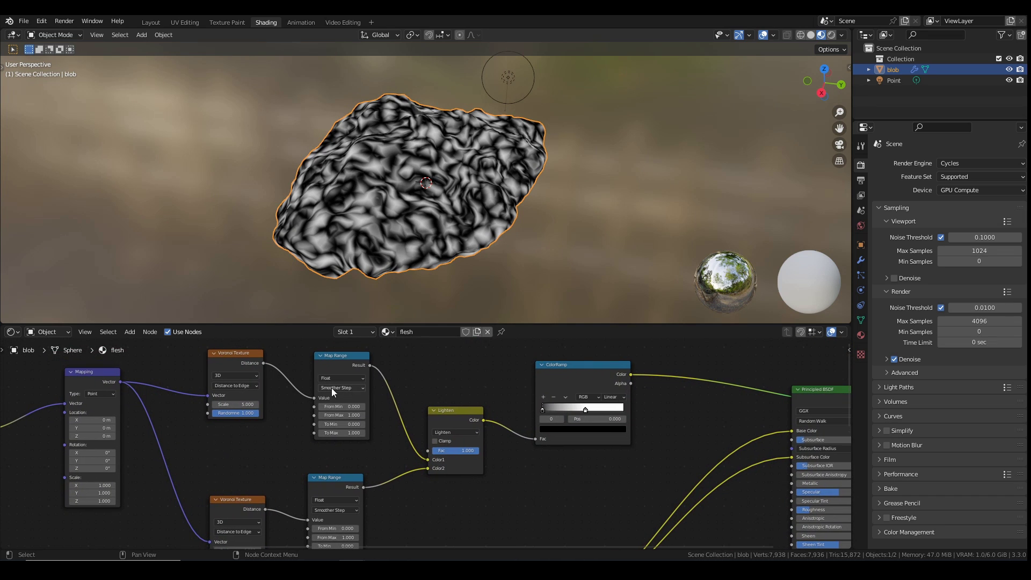
left_click(337, 356)
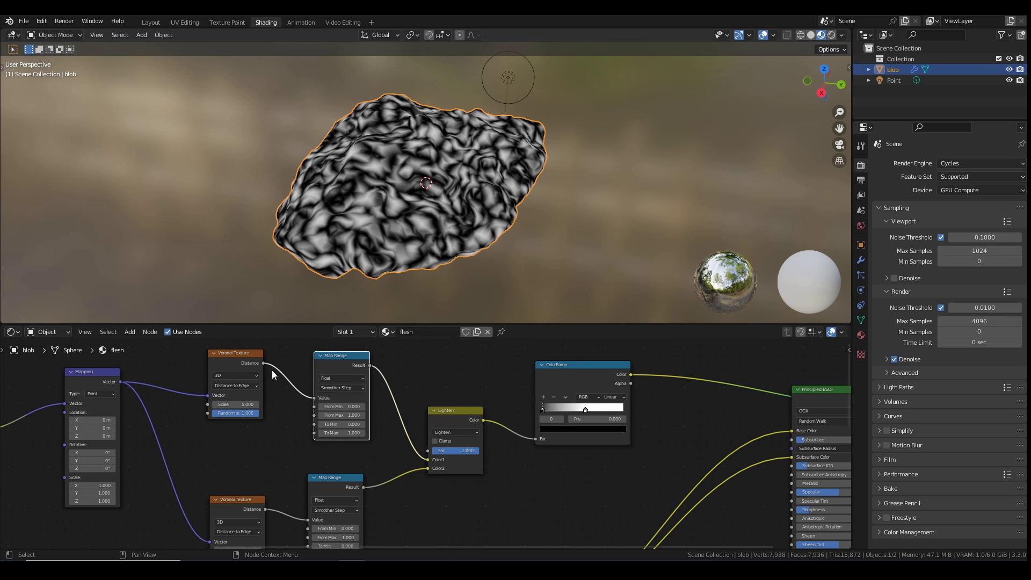
left_click(343, 416)
type("0")
key("Return")
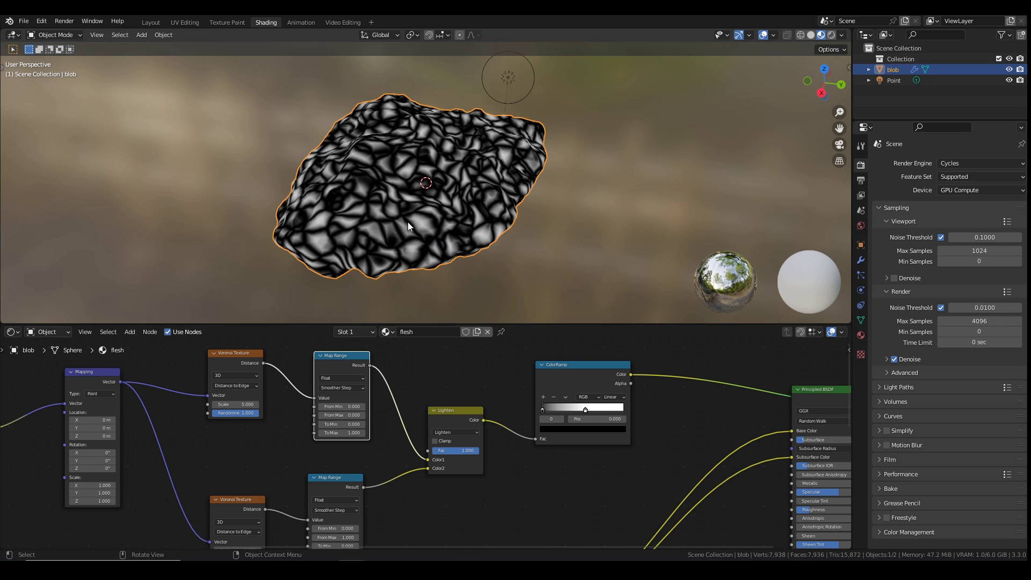
- Set the lower Map Range node's From Max to 0 and its To Max to 0.5
middle_click_drag(349, 439, 381, 398)
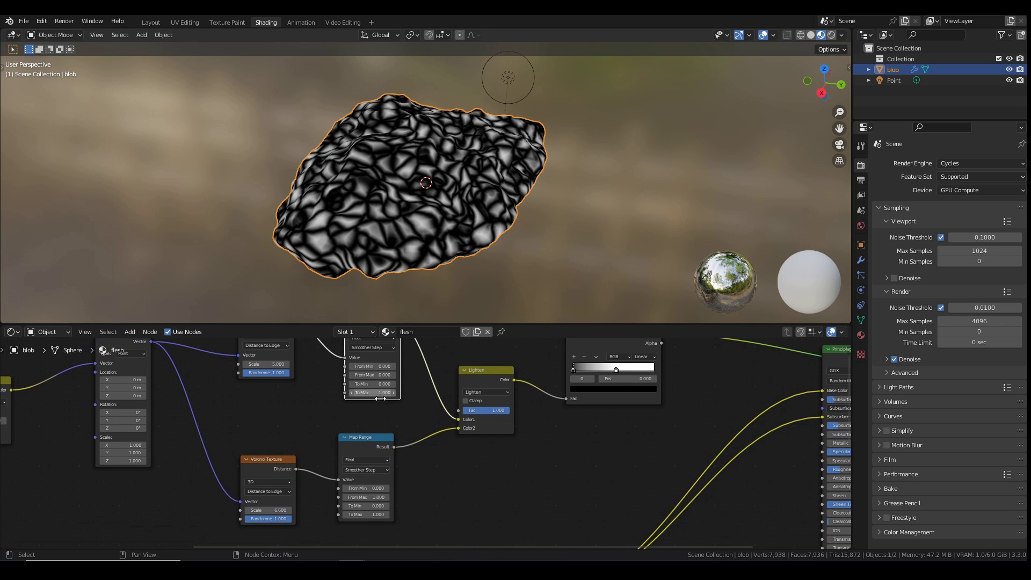
left_click(371, 497)
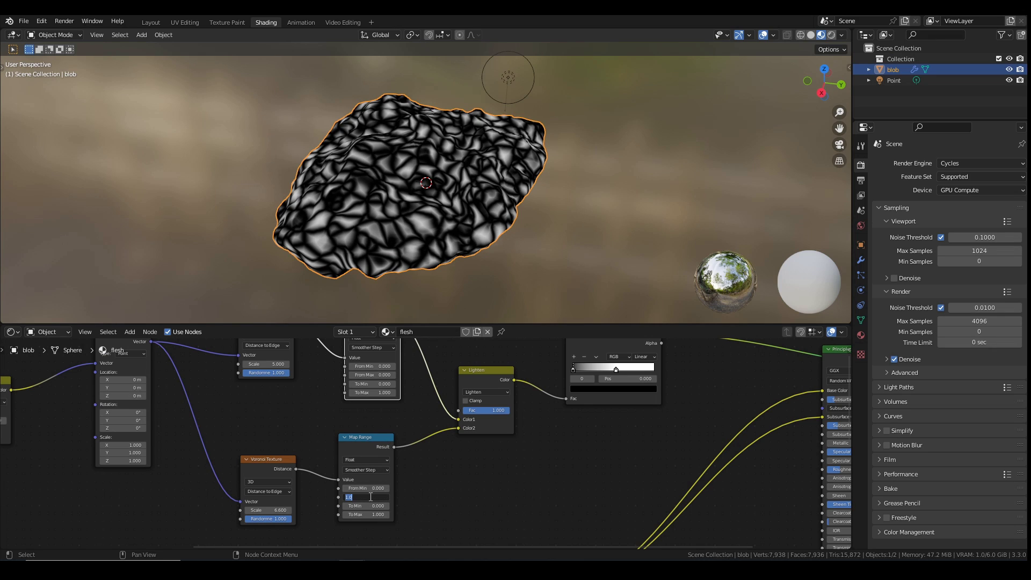
type("0")
key("Return")
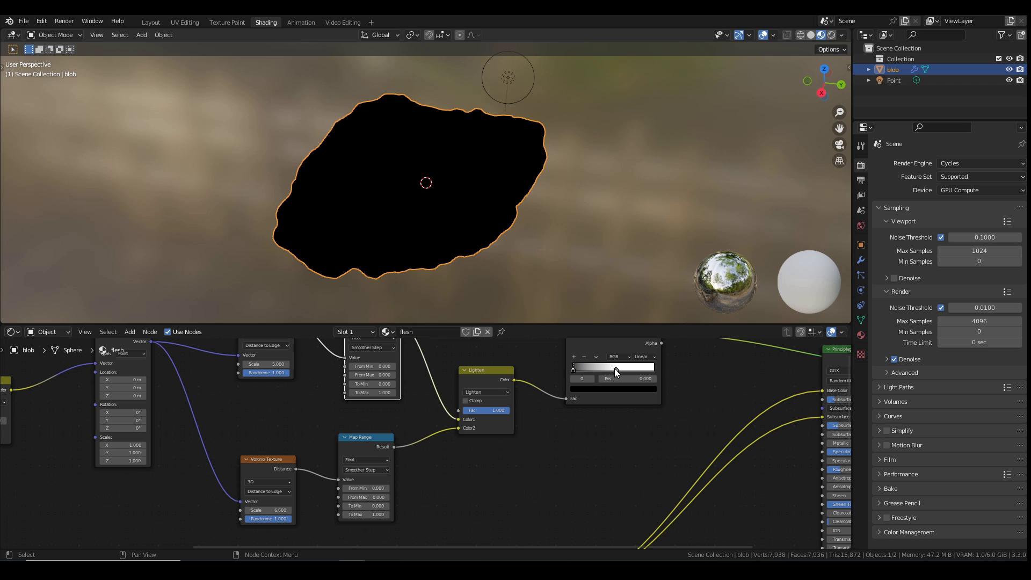
left_click(370, 515)
type("0.5")
key("Return")
- Set From Min to 0.05 on both the upper and the lower Map Range nodes
scroll(370, 395, "down", 1)
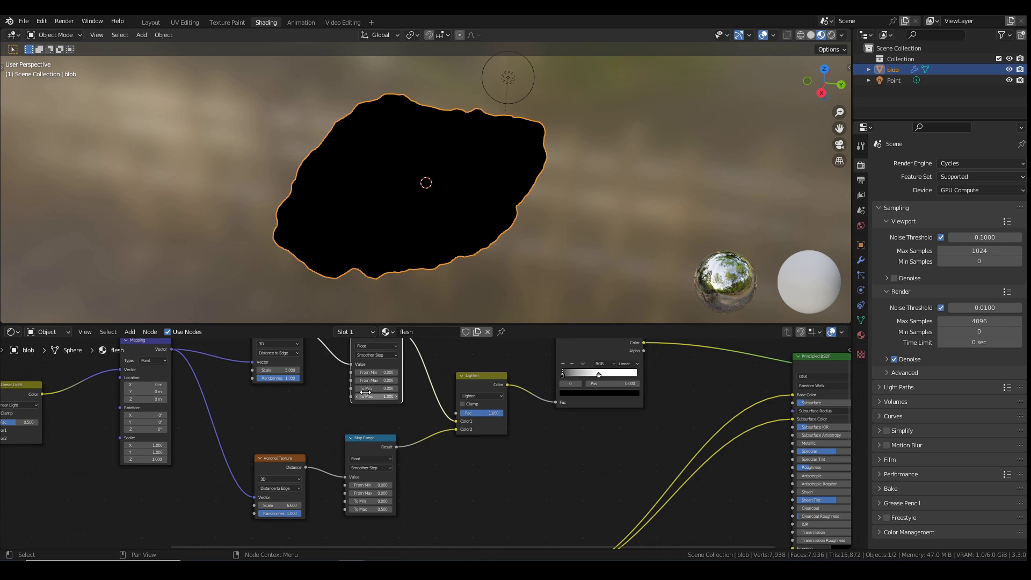
left_click(373, 372)
type("0.05")
key("Return")
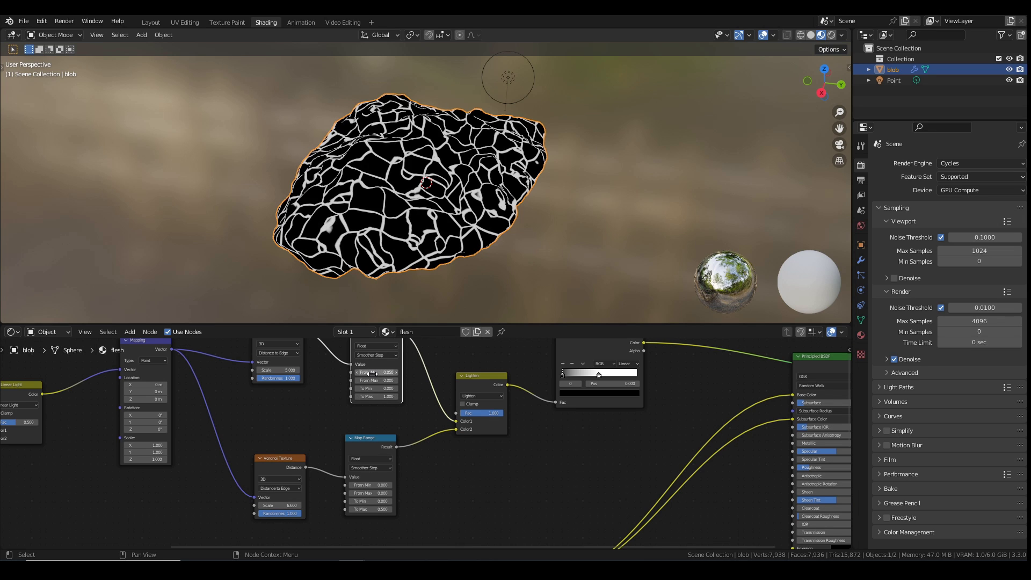
left_click(372, 485)
type(".05")
key("Return")
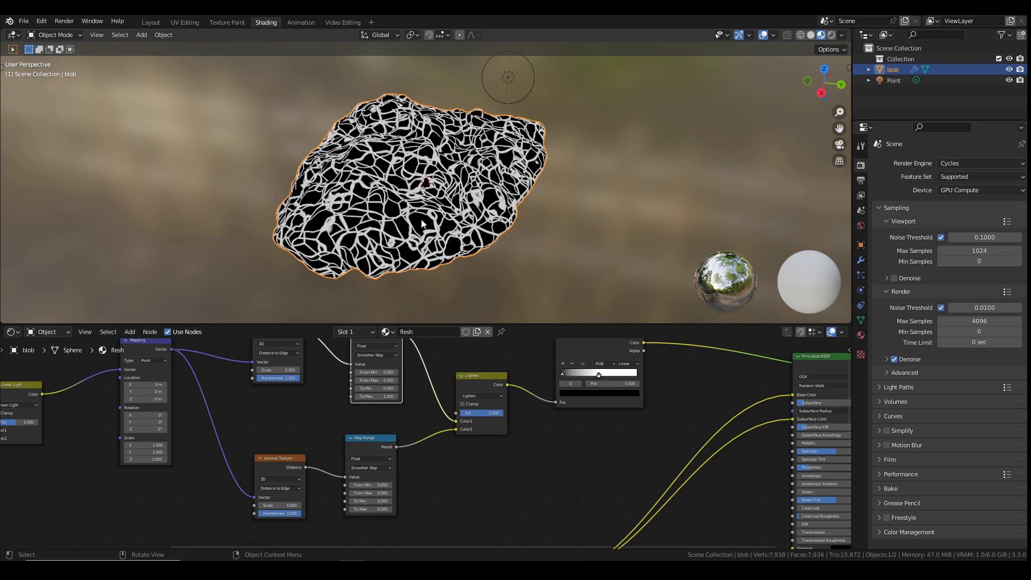
- Move the ColorRamp's black stop slightly inward, to about 0.15, and raise the lower Voronoi Texture's Scale to 8.5
left_click_drag(562, 375, 572, 374)
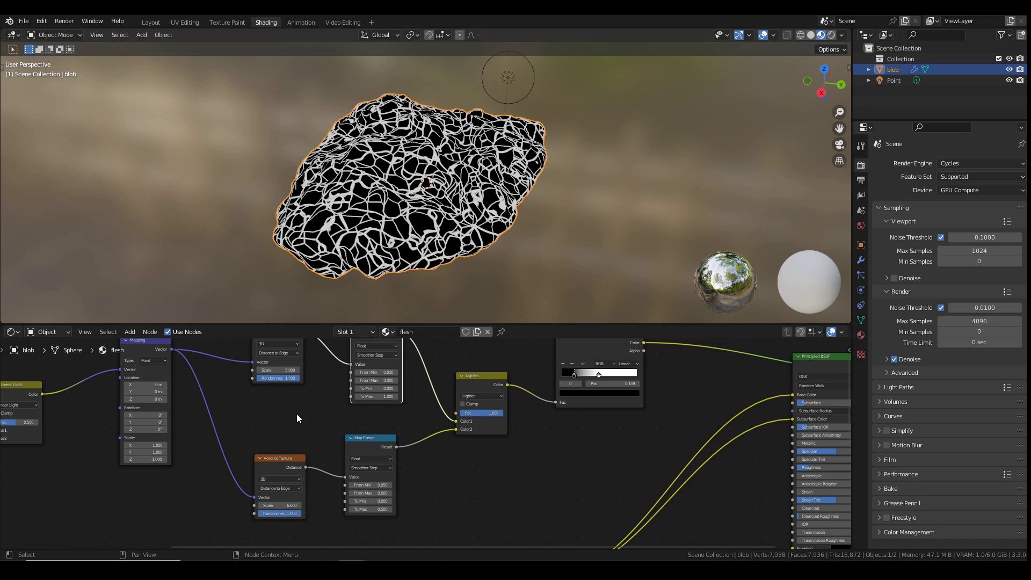
middle_click_drag(282, 363, 292, 402)
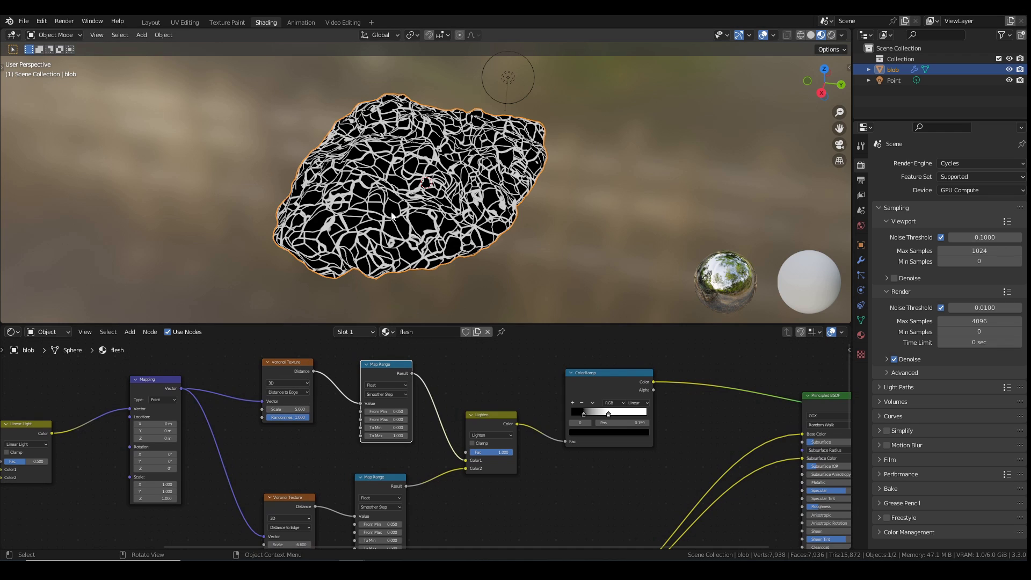
middle_click_drag(299, 544, 304, 499)
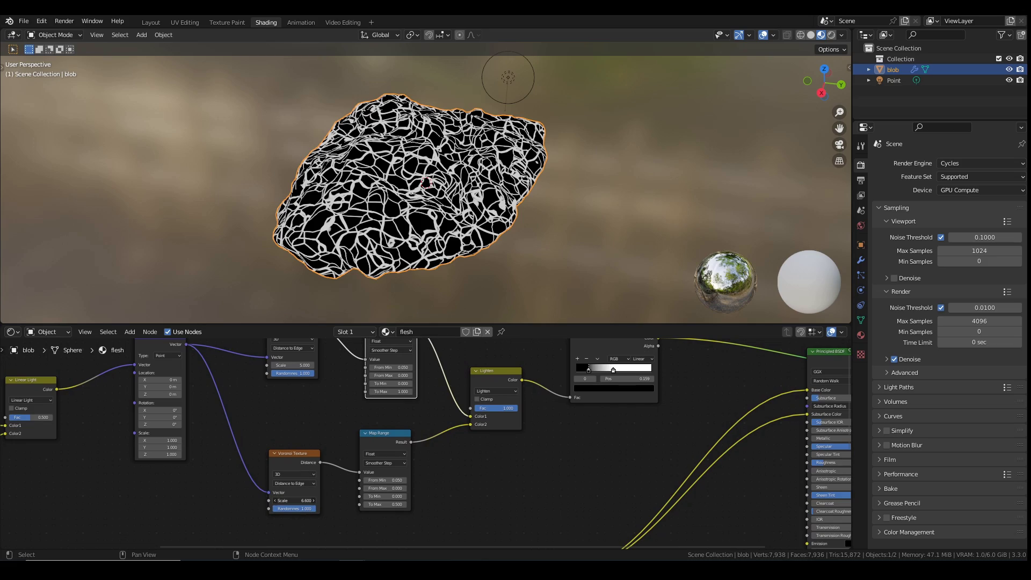
left_click_drag(299, 500, 378, 501)
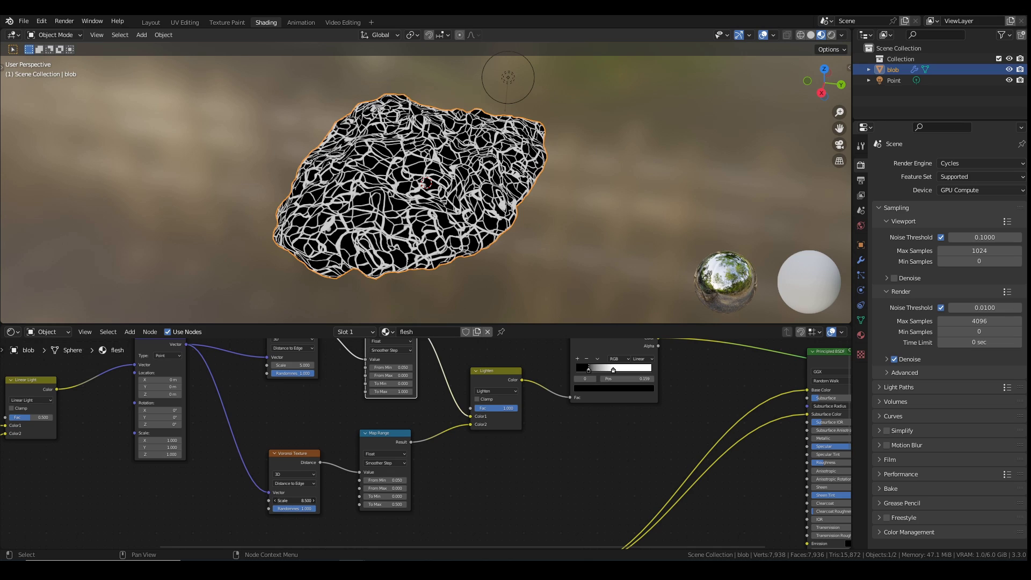
- Adjust the upper Voronoi Texture's Scale to 4.9 while checking the vein pattern from different angles
middle_click_drag(397, 204, 333, 322)
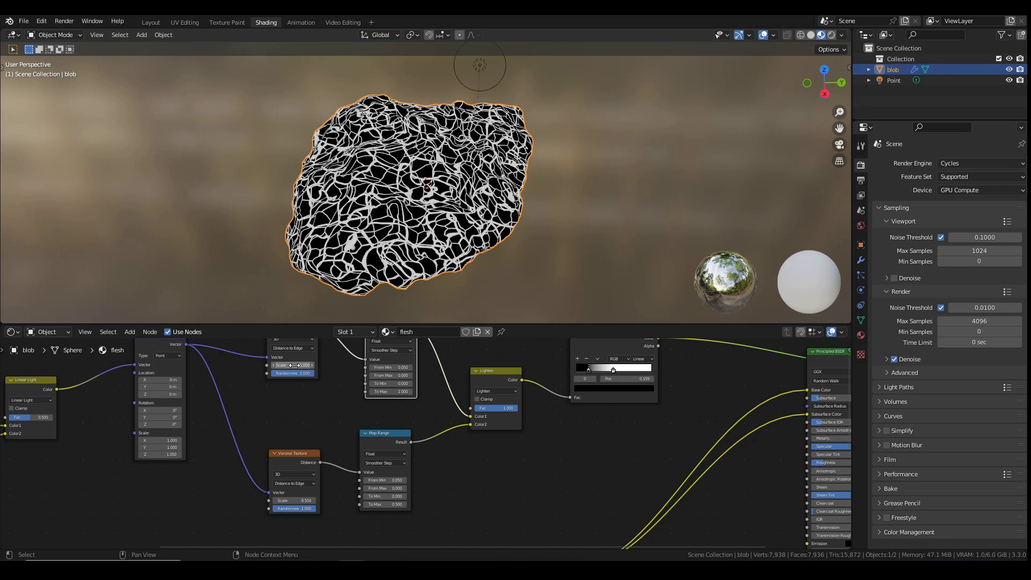
mouse_move(292, 366)
left_mouse_down()
mouse_move(268, 365)
mouse_move(308, 366)
left_mouse_up()
middle_click_drag(437, 240, 421, 209)
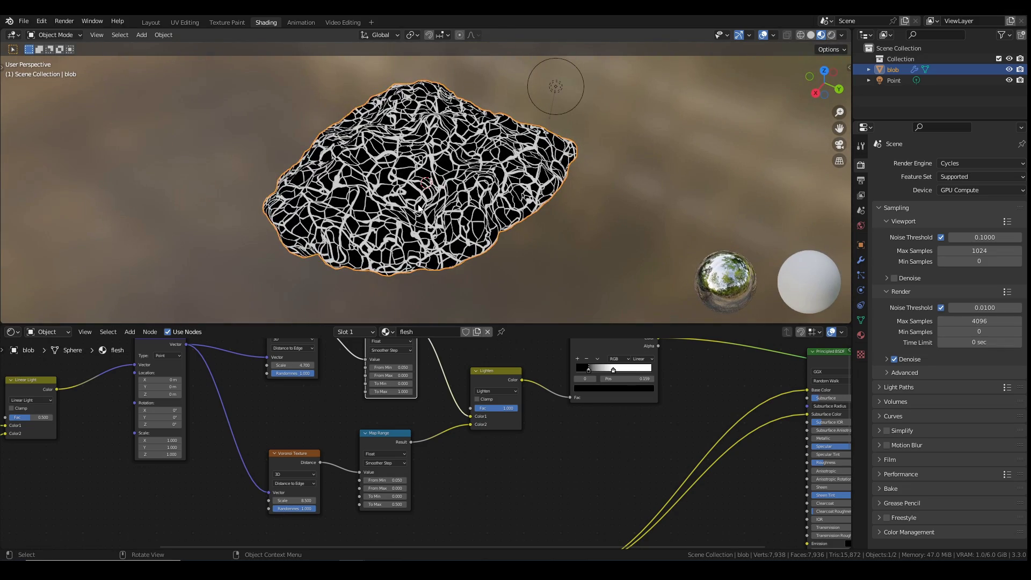
left_click_drag(293, 365, 298, 366)
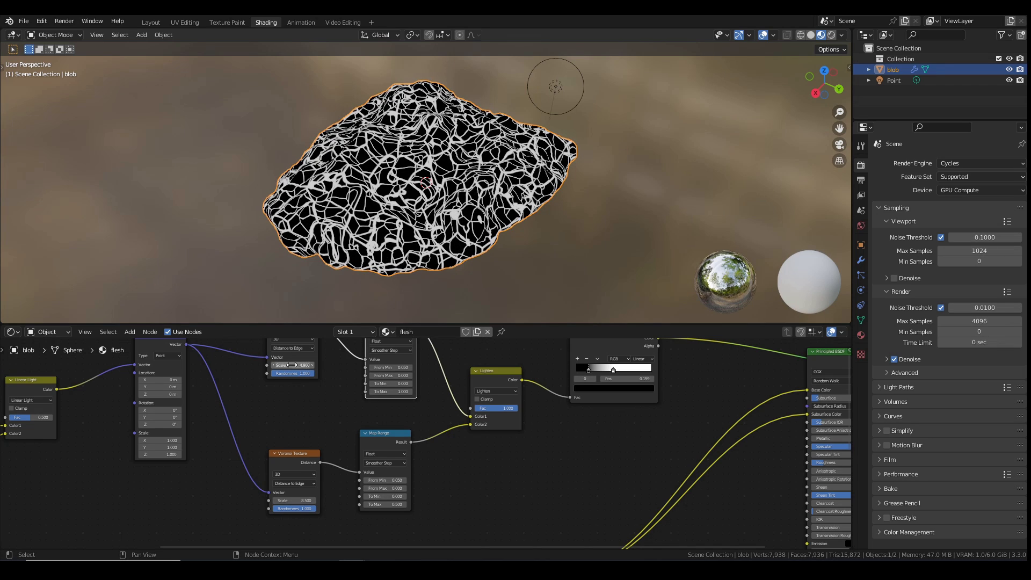
- Set the ColorRamp's interpolation to B-Spline, with the white stop at 0.636 and the black stop at 0.414
left_click_drag(589, 368, 598, 368)
middle_click_drag(621, 354, 516, 403)
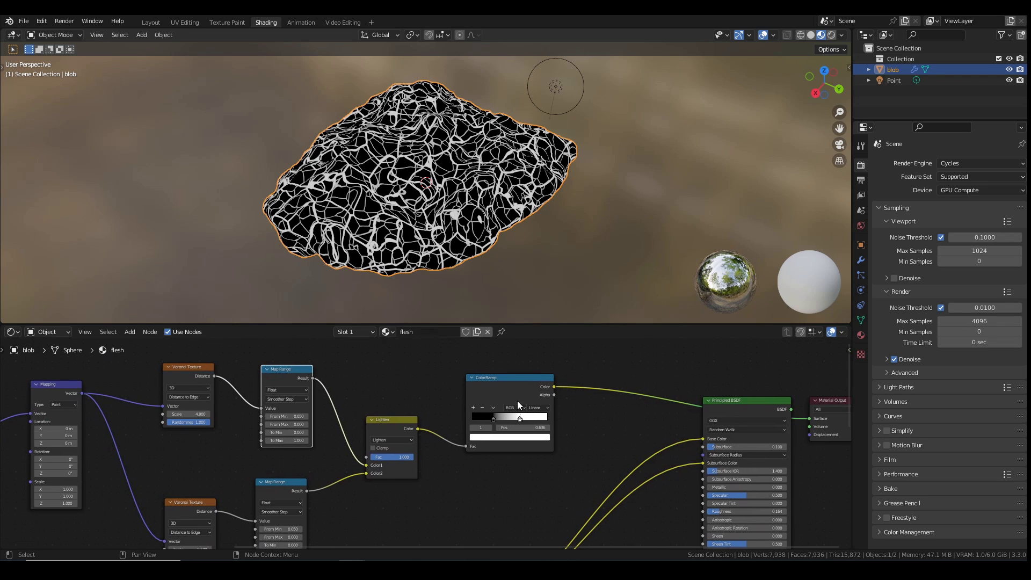
left_click(537, 408)
left_click(537, 440)
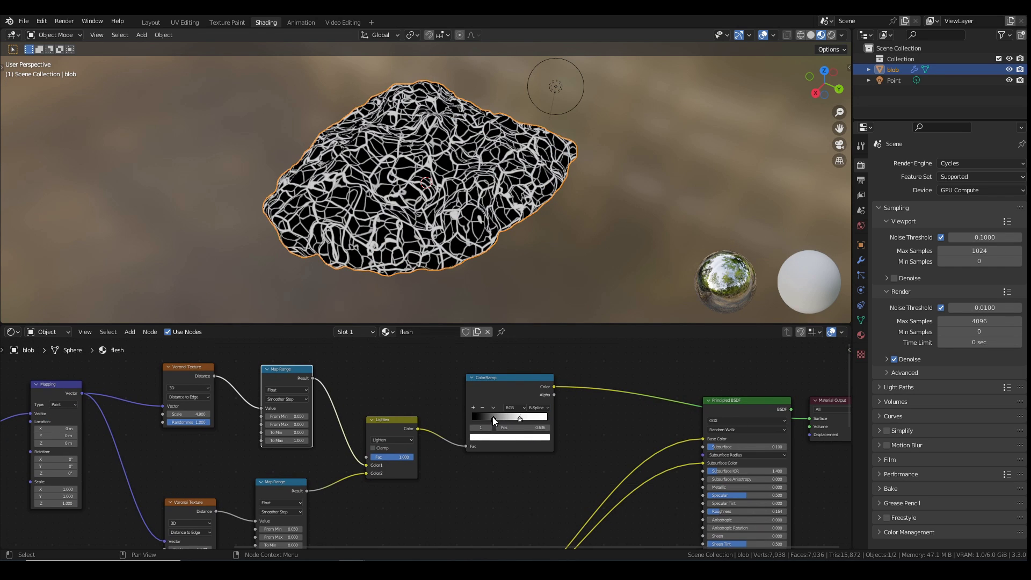
left_click_drag(492, 417, 503, 417)
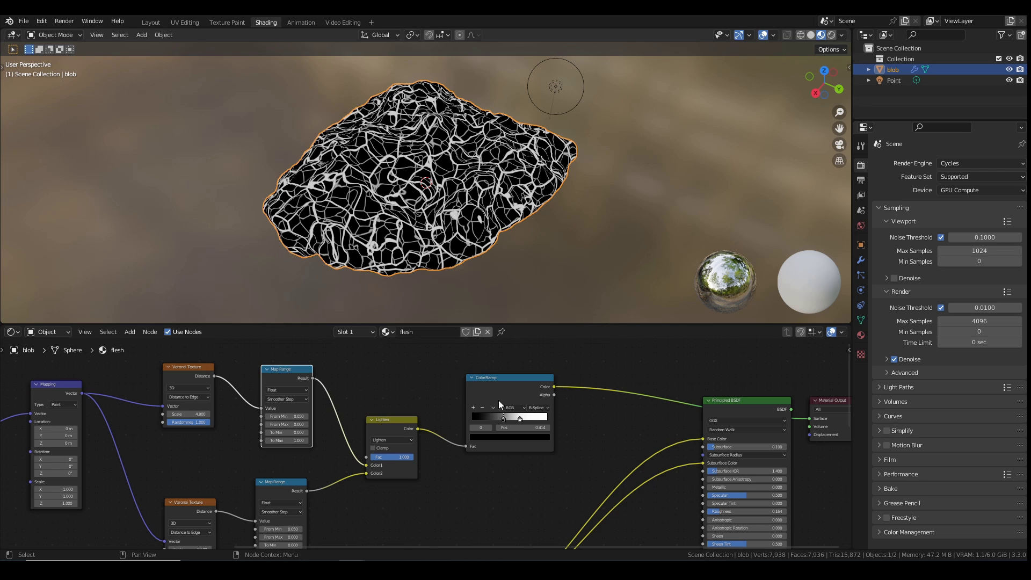
- Set the ColorRamp's black stop to 0.400 and the upper Voronoi Texture's Scale to 4.8
mouse_move(504, 418)
left_mouse_down()
mouse_move(491, 421)
mouse_move(503, 425)
left_mouse_up()
scroll(408, 207, "up", 3)
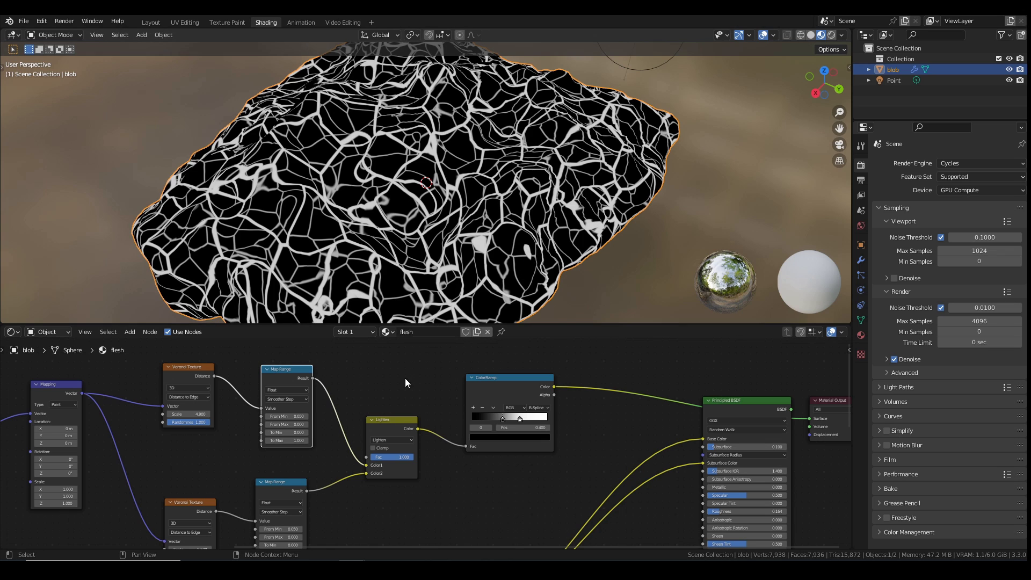
middle_click_drag(405, 378, 536, 367)
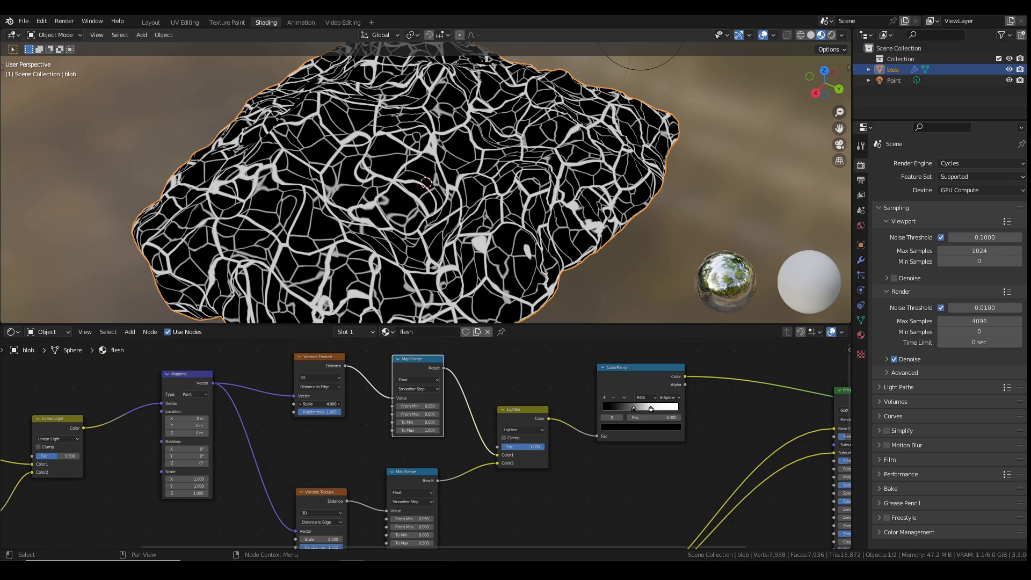
left_click_drag(333, 404, 325, 404)
middle_click_drag(401, 215, 442, 226)
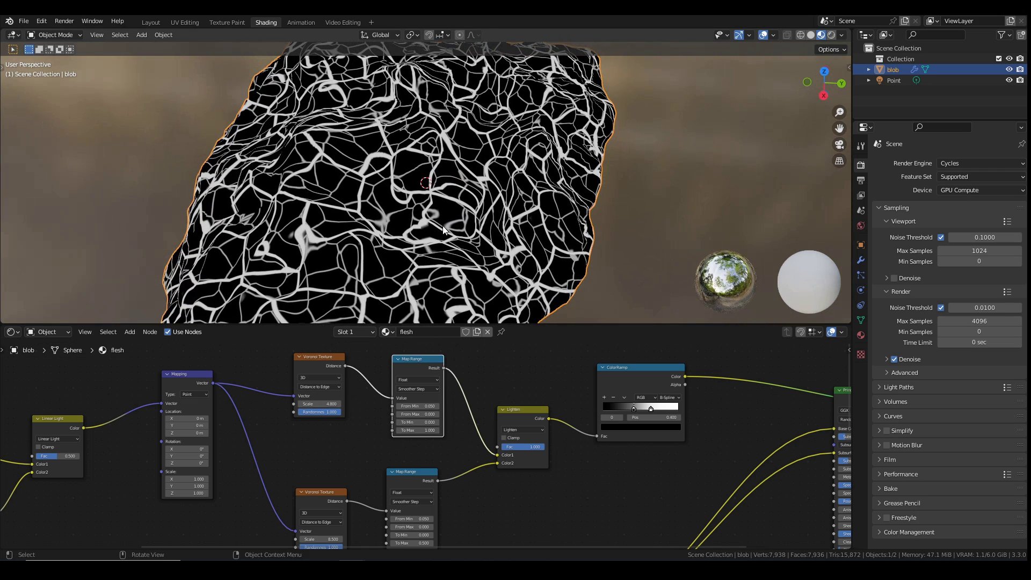
- Insert a MixRGB node into the pink ColorRamp's link to Base Color, and route the Principled BSDF back to the Material Output
scroll(328, 426, "down", 3)
left_click_drag(282, 398, 307, 377)
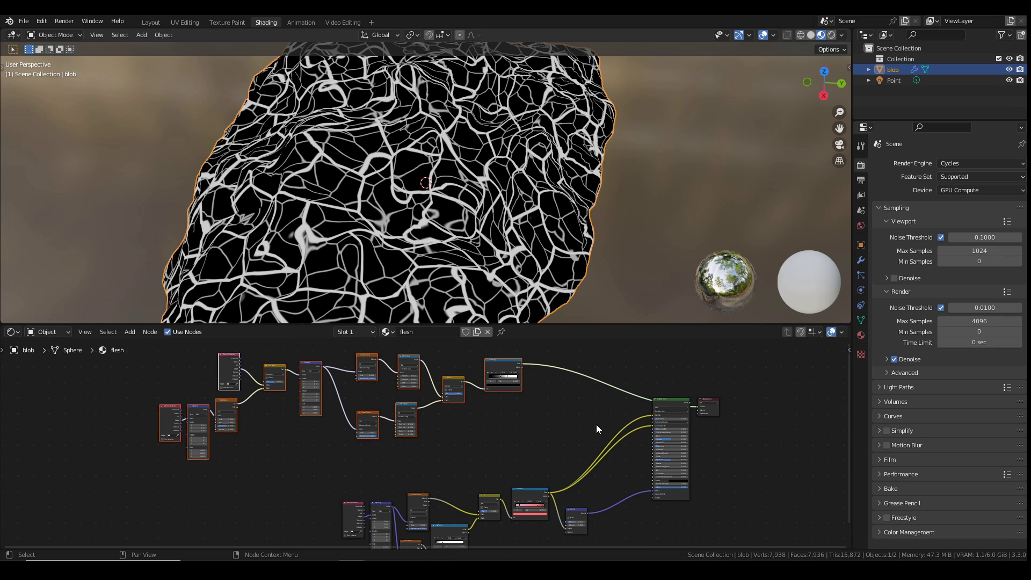
scroll(652, 440, "up", 2)
middle_click_drag(659, 434, 530, 439)
key("shift+a")
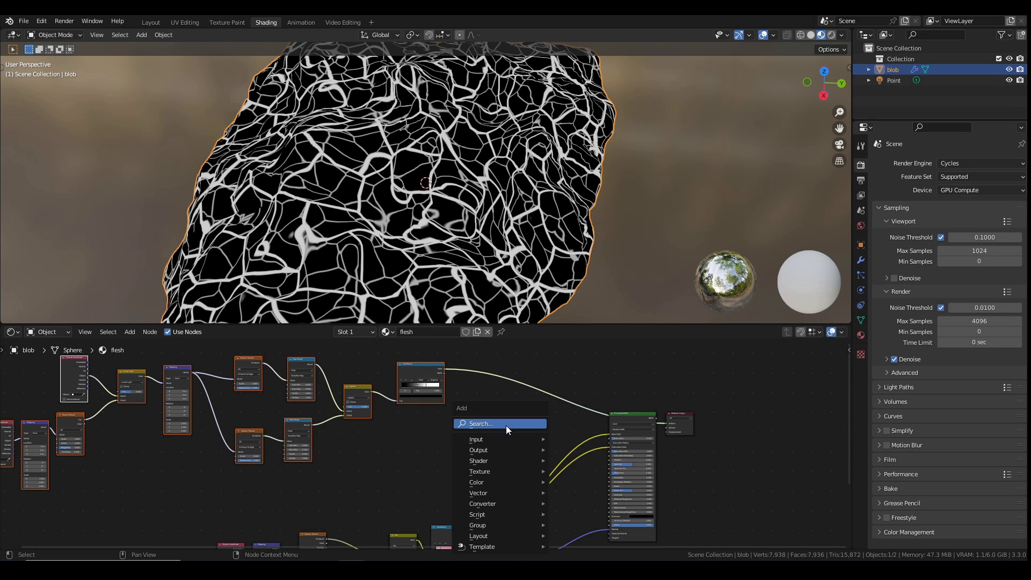
left_click(506, 424)
type("mix")
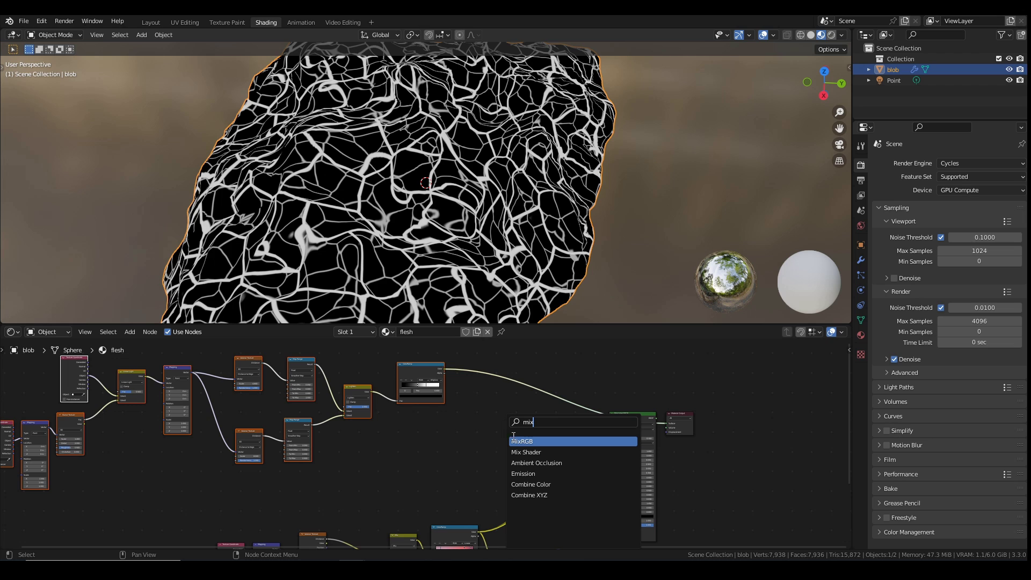
left_click(518, 441)
left_click(561, 420)
middle_click_drag(534, 474, 462, 426)
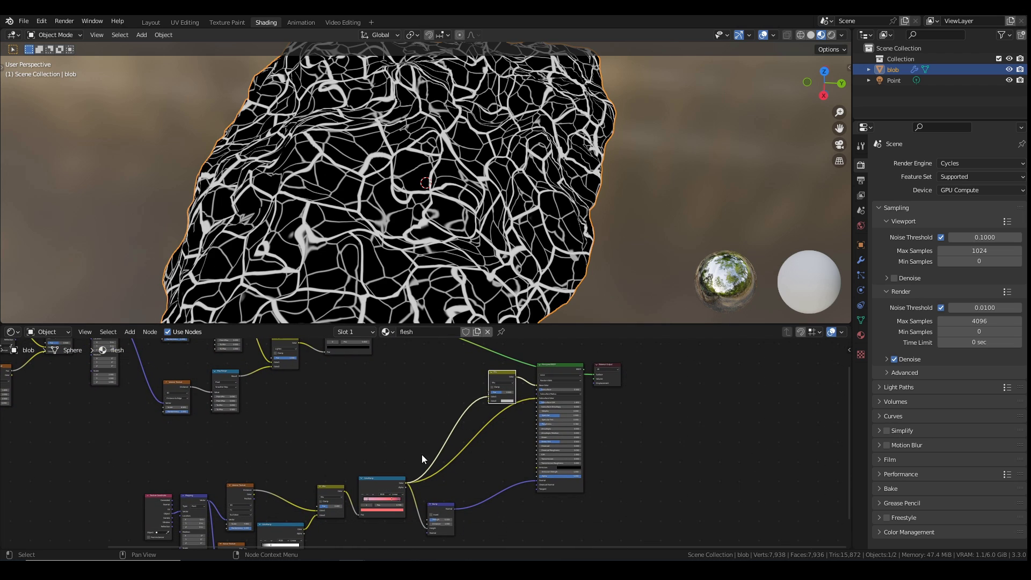
left_click(543, 371, "ctrl+shift")
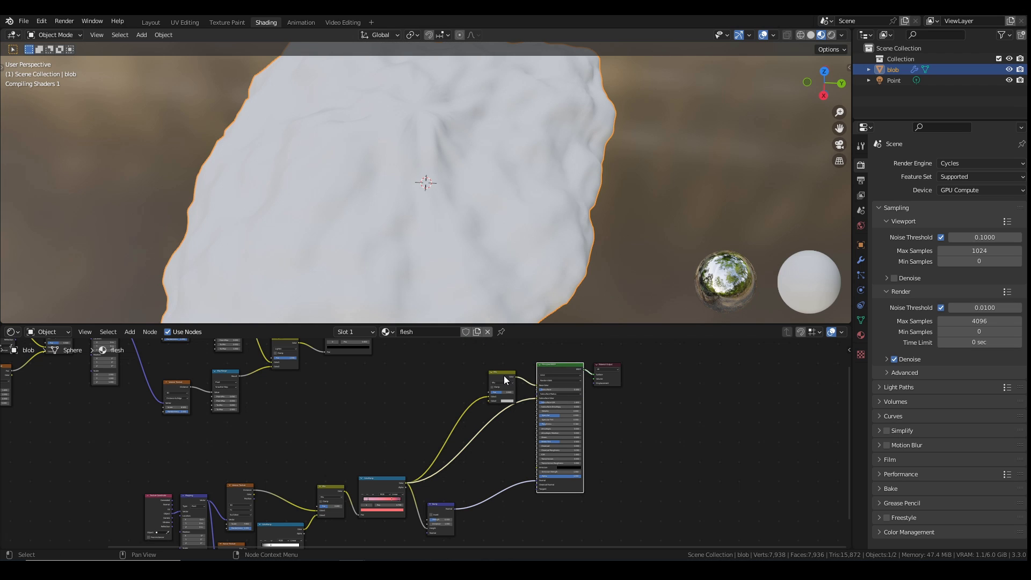
- Duplicate the vein ColorRamp with its link from the Lighten node kept, and place the copy below the original
middle_click_drag(470, 378, 473, 450)
left_click(326, 397)
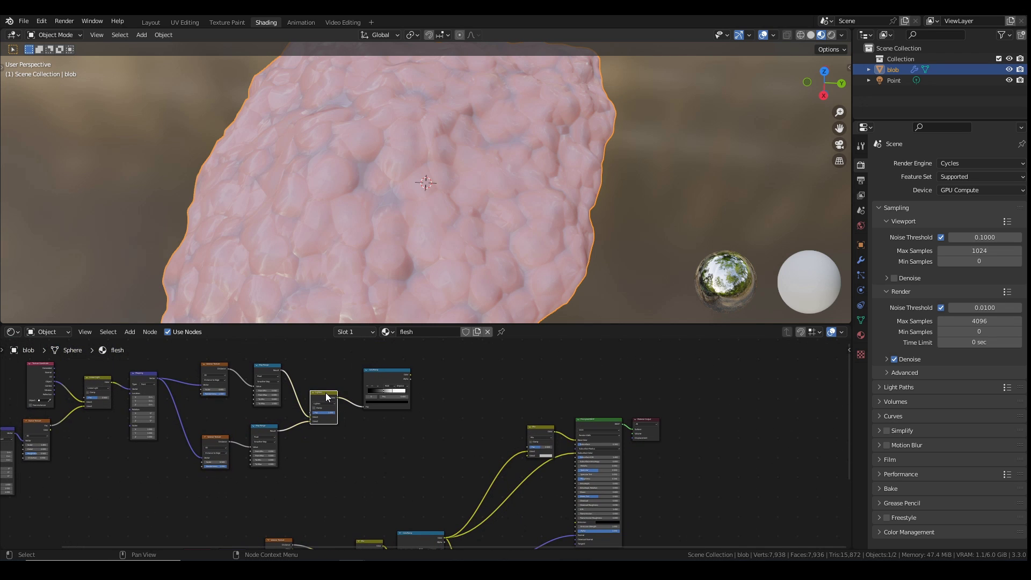
left_click(390, 375)
key("shift+d")
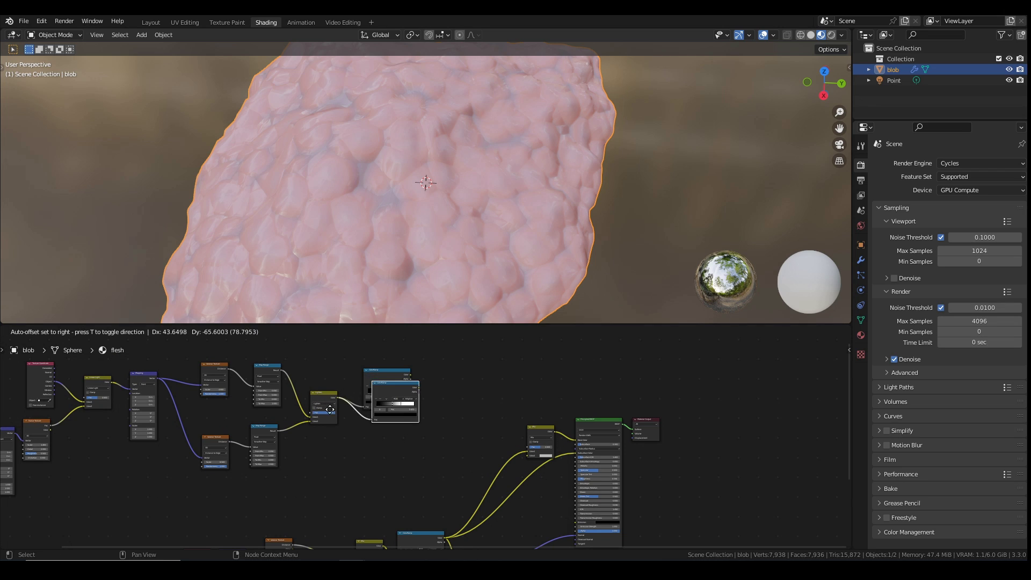
left_click(377, 449)
- Recolor the duplicated ColorRamp's black stop to dark red with saturation 1 and value 0.219, and its white stop to light salmon red
scroll(377, 449, "up", 4)
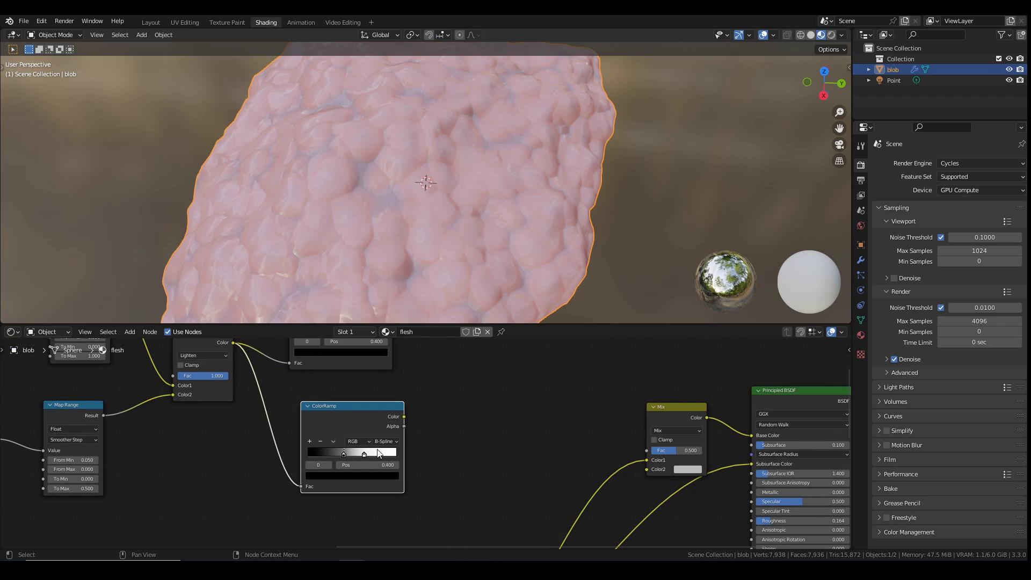
left_click(348, 475)
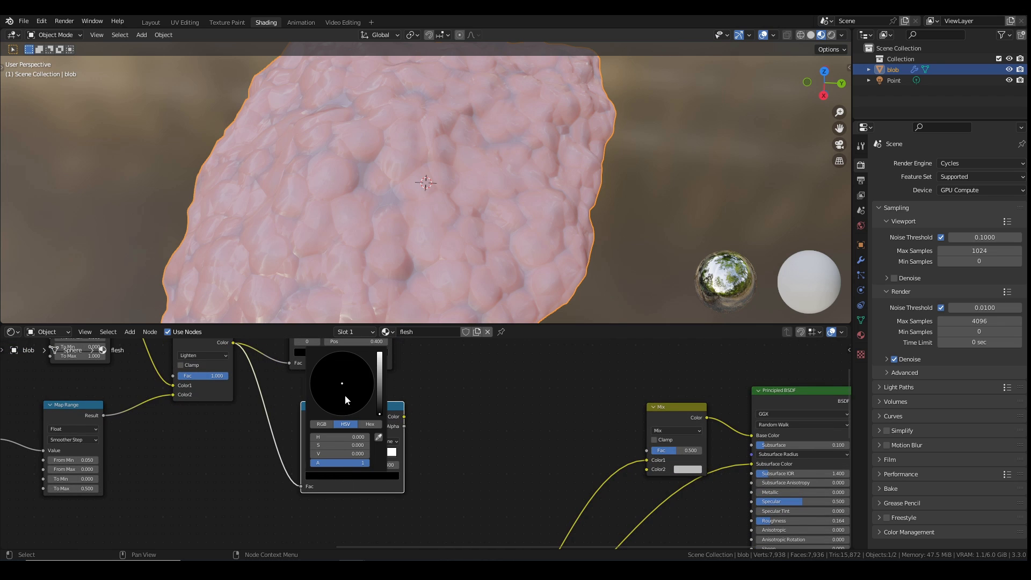
mouse_move(380, 414)
left_mouse_down()
mouse_move(380, 391)
mouse_move(342, 416)
mouse_move(379, 385)
left_mouse_up()
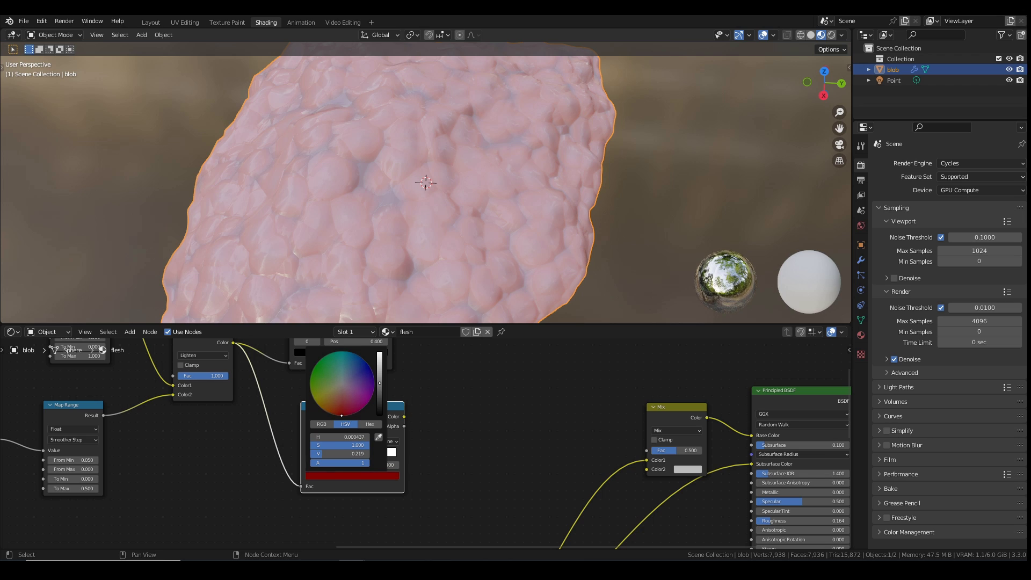
left_click(364, 454)
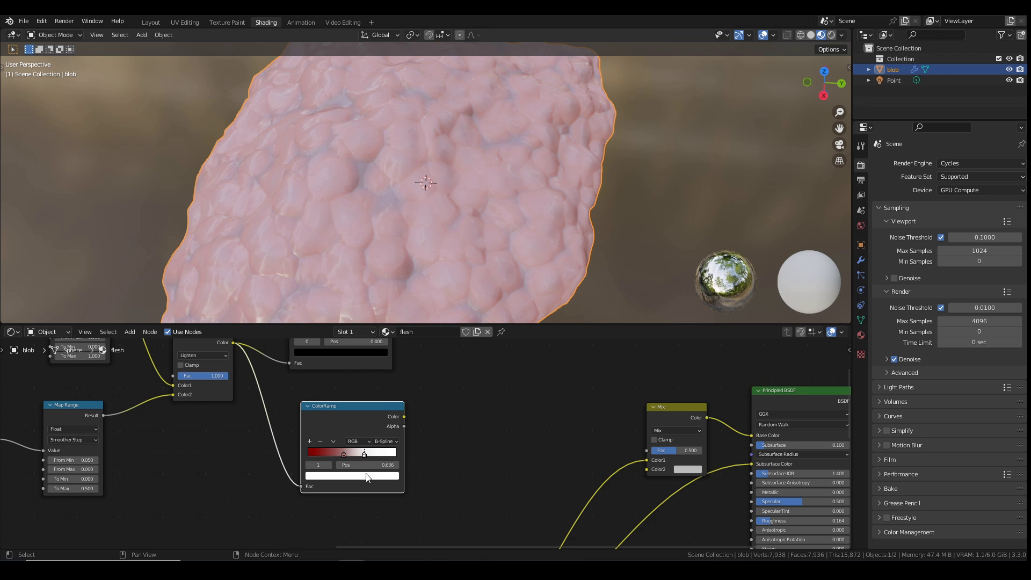
left_click(367, 477)
left_click_drag(342, 386, 343, 401)
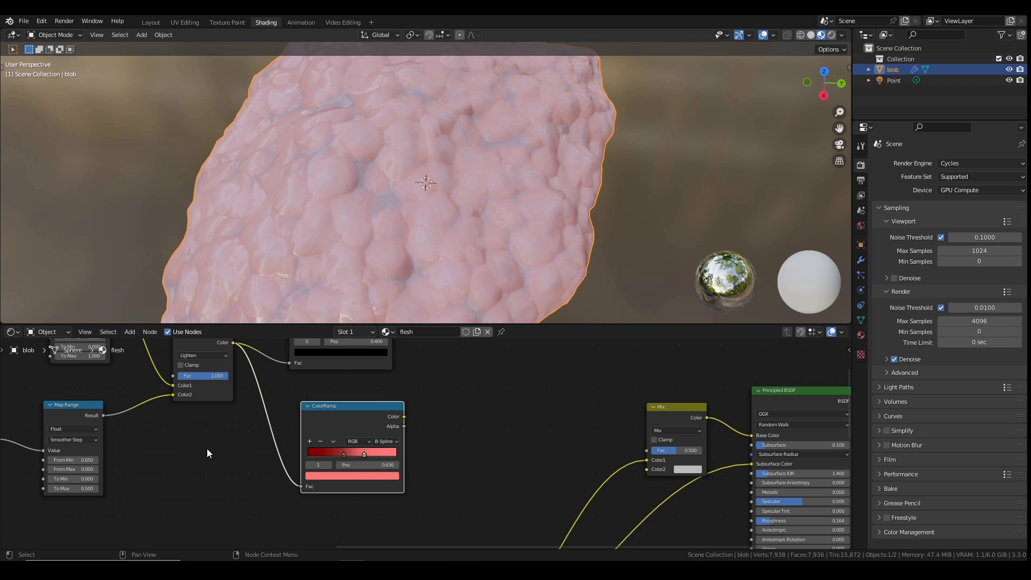
- Connect the red ColorRamp to the Mix node's Color2 and the black-and-white ColorRamp to its Fac
left_click_drag(404, 417, 639, 471)
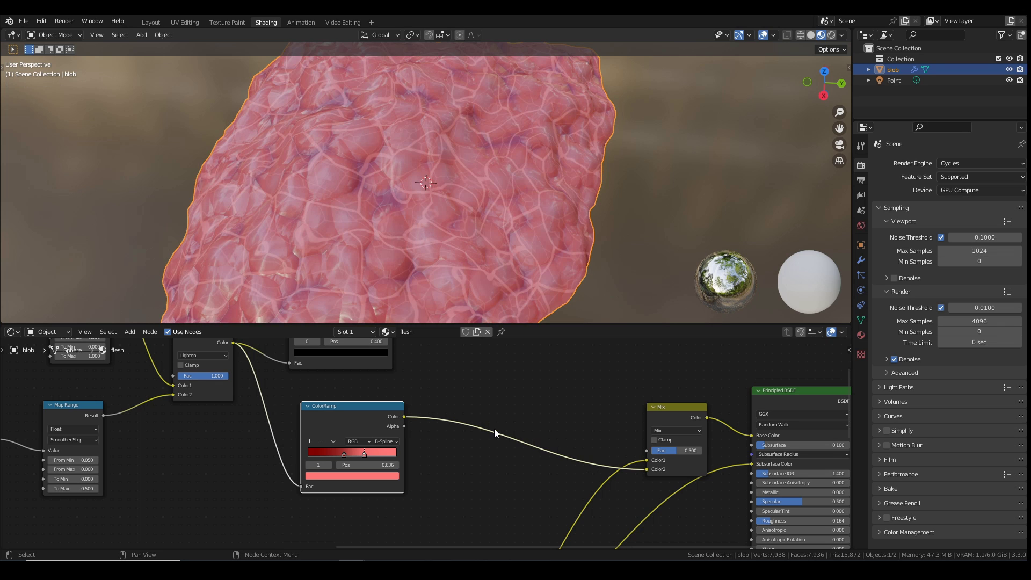
scroll(487, 417, "down", 3)
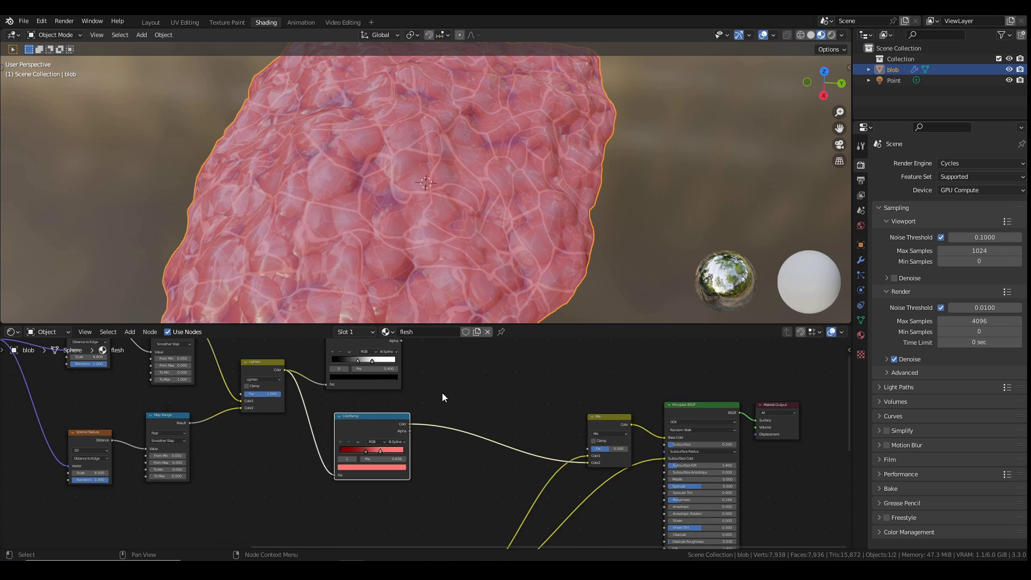
left_click_drag(423, 381, 607, 497)
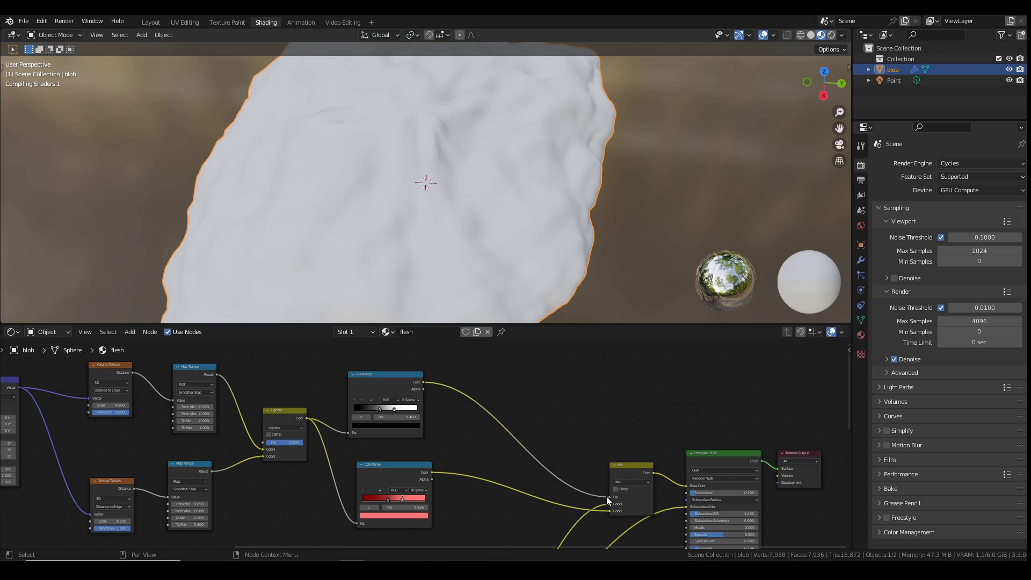
scroll(500, 429, "down", 2)
scroll(511, 453, "down", 3)
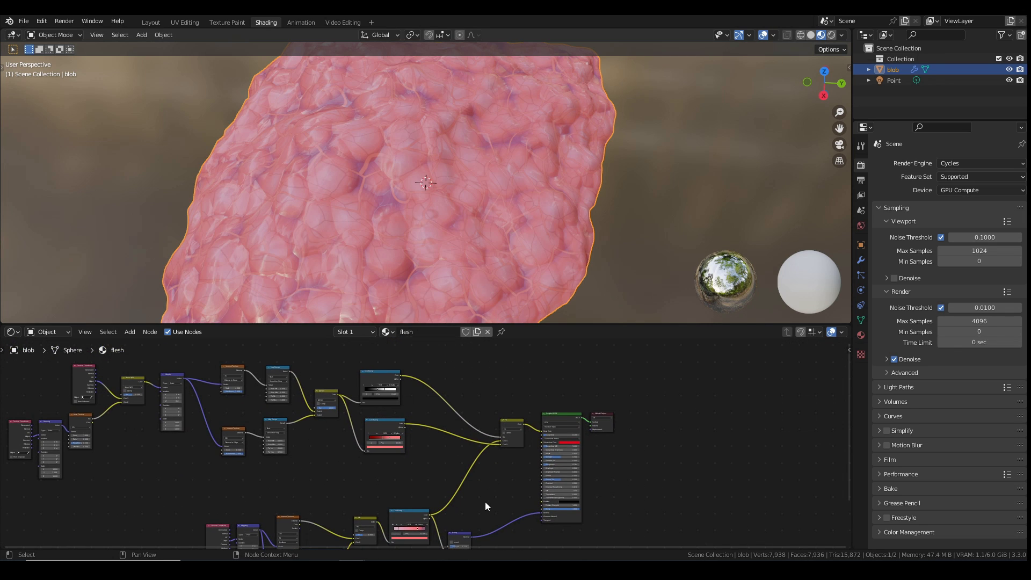
- Insert a second Bump node between the existing Bump and the Principled BSDF's Normal input
middle_click_drag(485, 502, 477, 441)
key("q")
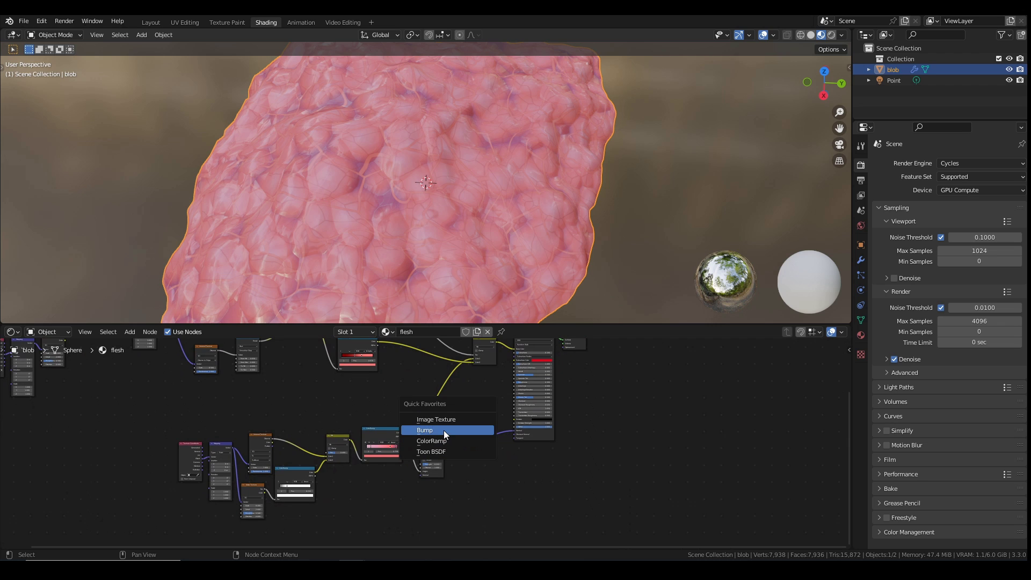
left_click(444, 431)
left_click(472, 446)
scroll(472, 446, "up", 3)
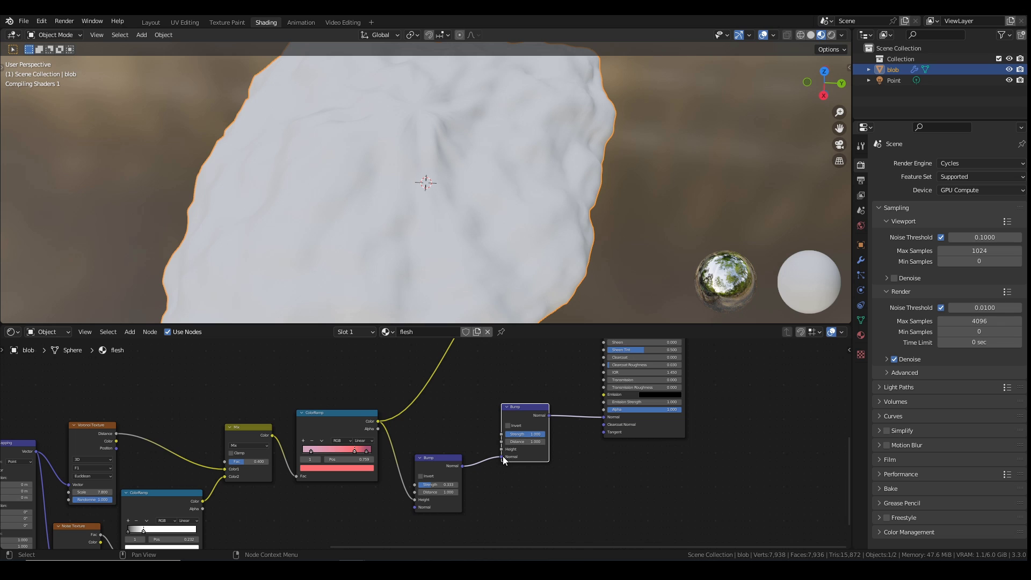
- Connect the black-and-white vein ColorRamp's Color to the new Bump node's Height
scroll(465, 404, "down", 2)
middle_click_drag(449, 378, 458, 443)
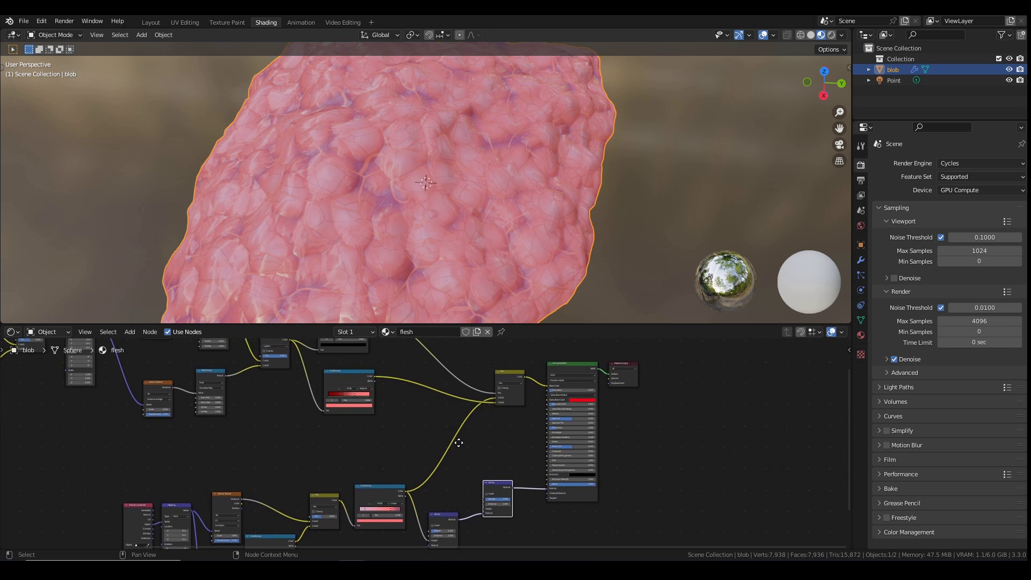
scroll(458, 442, "down", 1)
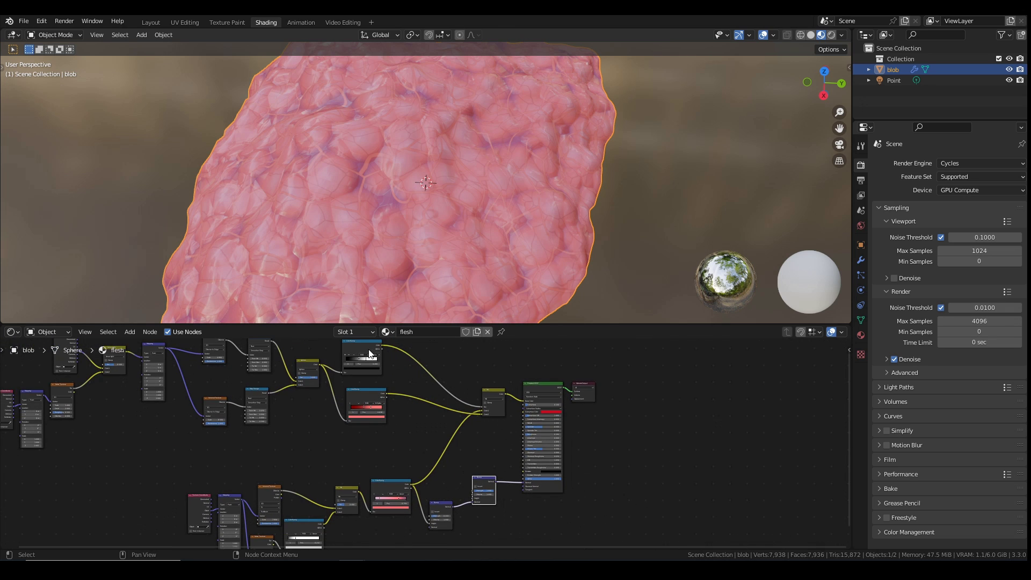
left_click_drag(380, 346, 470, 497)
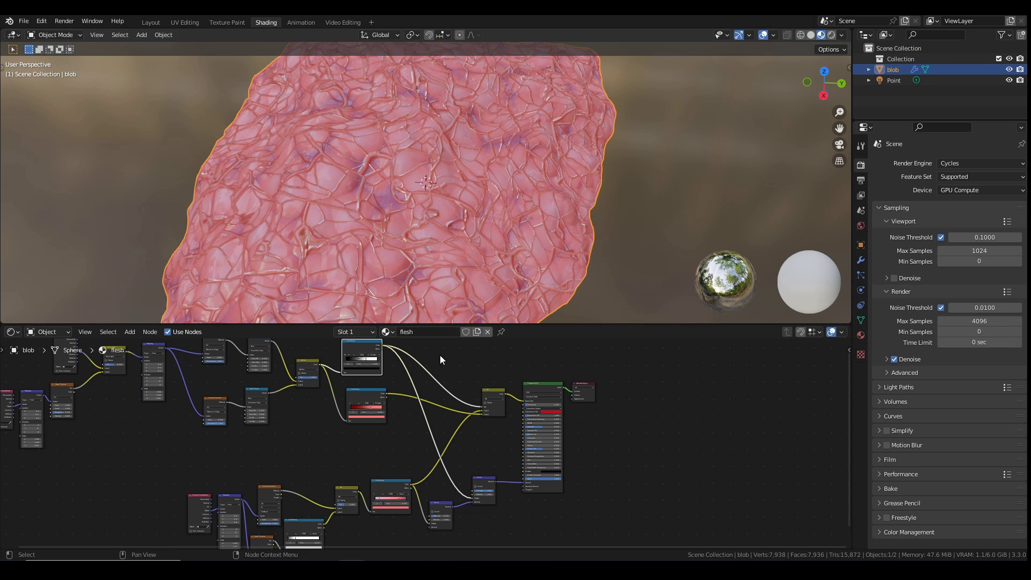
- Examine the raised veins on the blob from another angle and the new Bump node's Strength
scroll(467, 440, "up", 2)
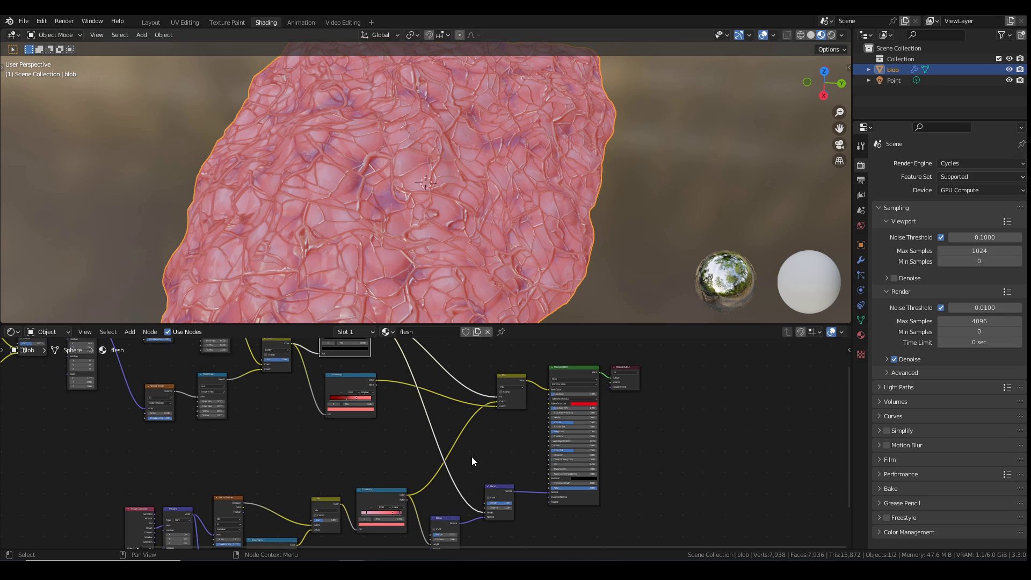
middle_click_drag(456, 286, 486, 250)
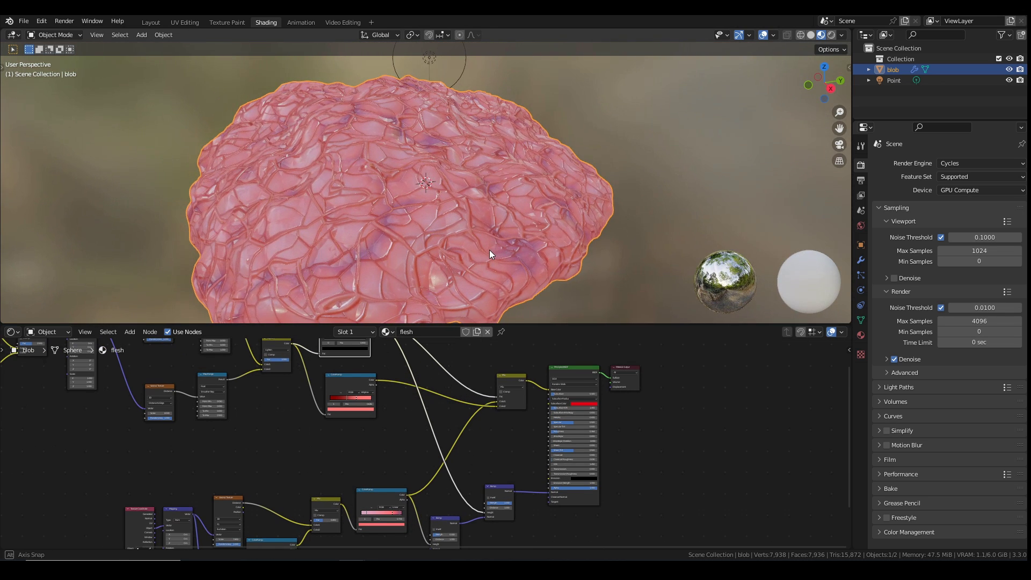
scroll(486, 263, "up", 2)
middle_click_drag(495, 472, 466, 428)
scroll(473, 440, "up", 4)
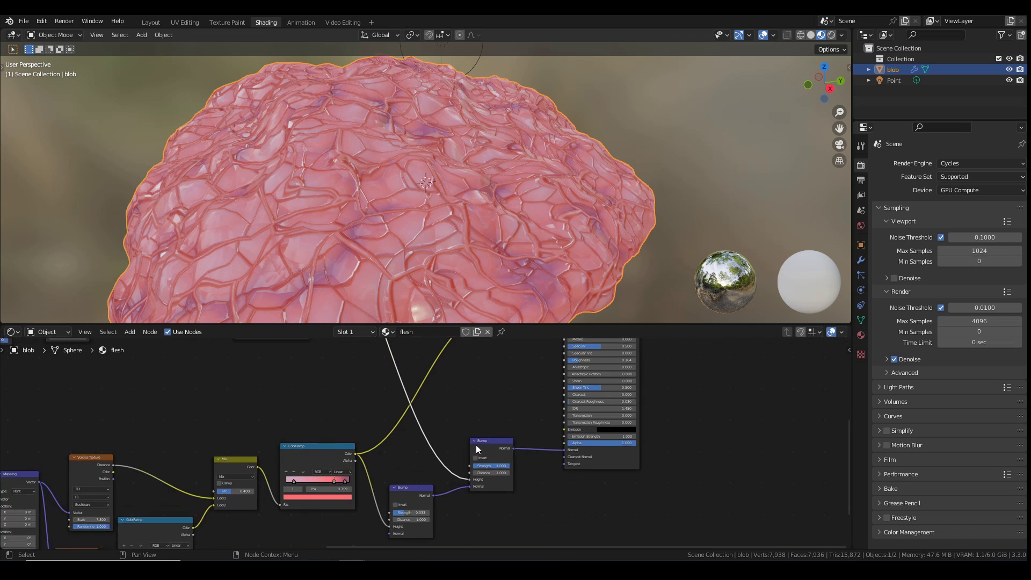
left_click_drag(529, 475, 550, 475)
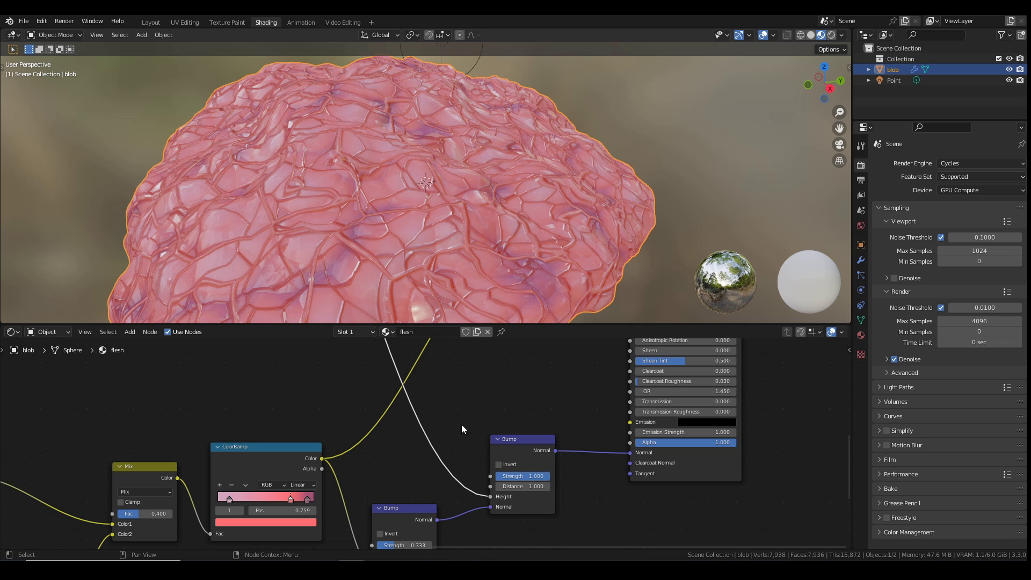
- Try Linear interpolation on the black-and-white ColorRamp and return it to B-Spline
scroll(452, 421, "down", 2)
middle_click_drag(378, 388, 458, 527)
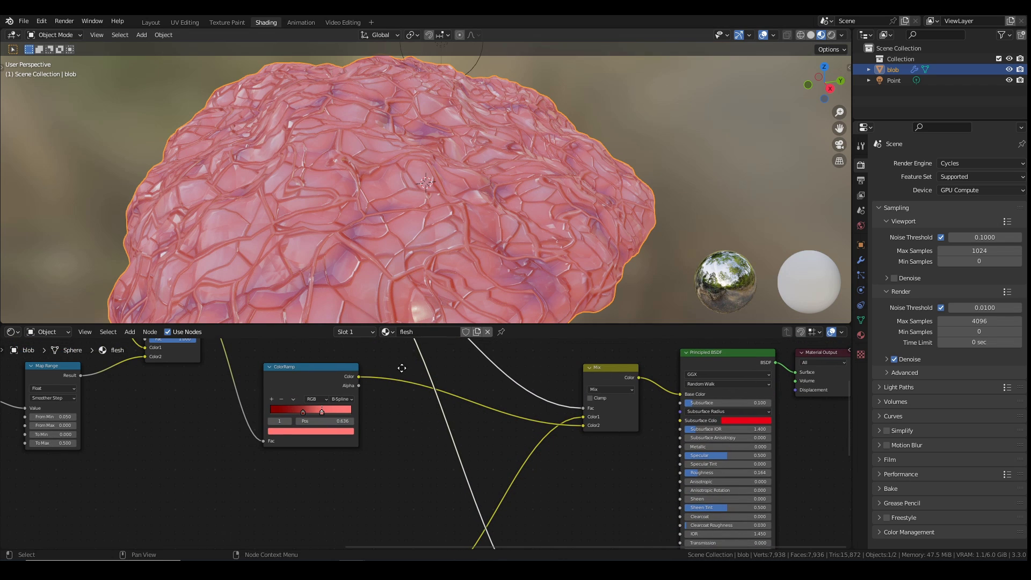
middle_click_drag(401, 368, 429, 488)
scroll(401, 435, "up", 3)
left_click(354, 397)
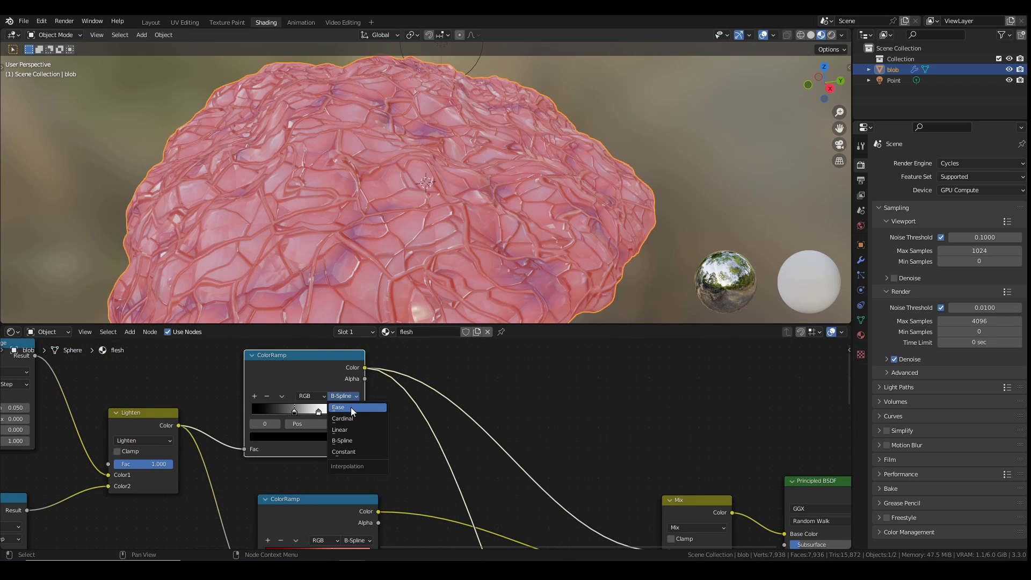
left_click(350, 430)
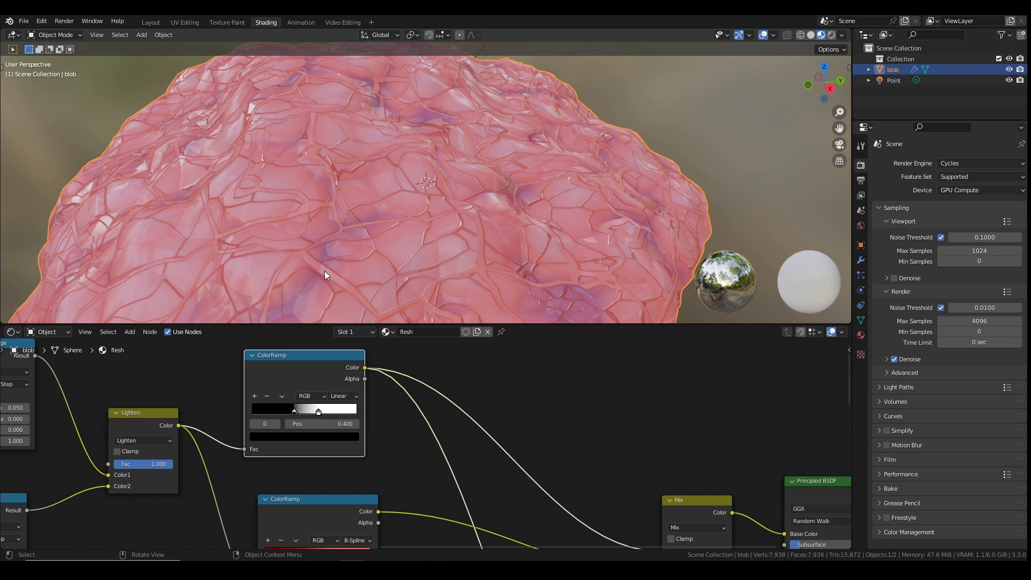
left_click(350, 395)
left_click(350, 440)
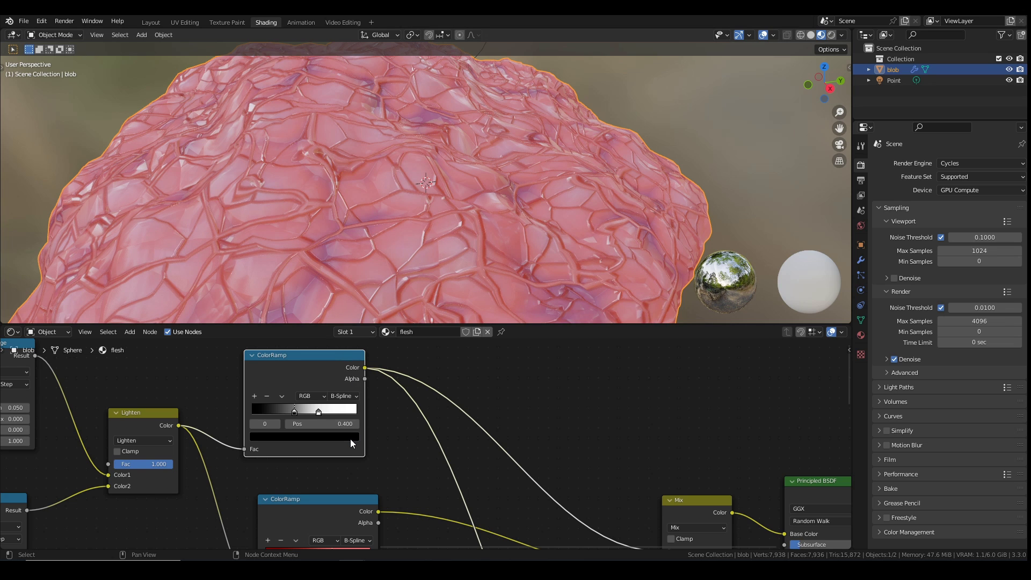
- Move the red ColorRamp's light stop to 0.832 and shift its dark stop closer to it
scroll(385, 403, "down", 1)
middle_click_drag(389, 404, 427, 538)
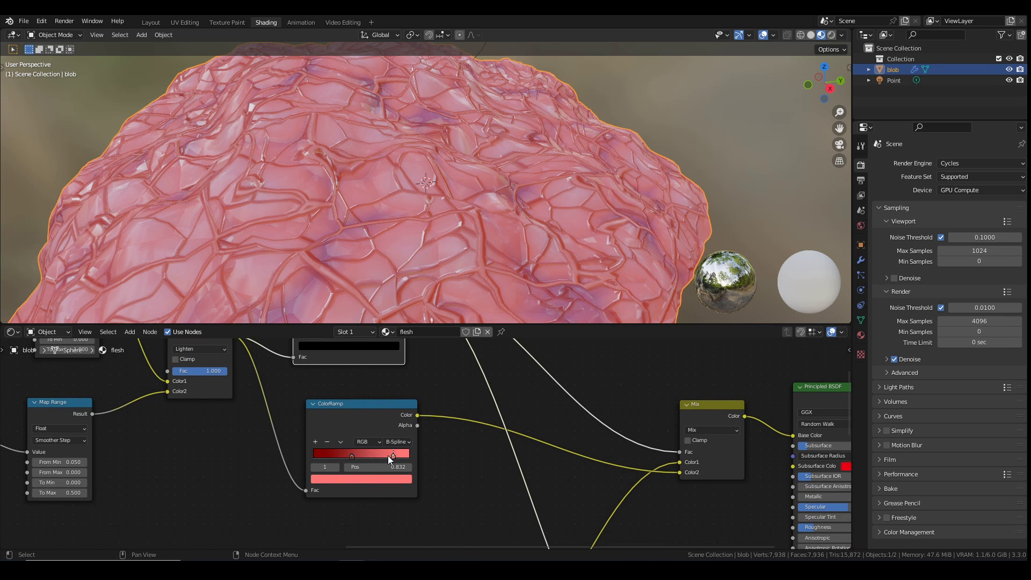
mouse_move(353, 456)
left_mouse_down()
mouse_move(336, 456)
mouse_move(370, 458)
left_mouse_up()
- Brighten the red ColorRamp's dark stop to a saturated red with value 0.634
left_click(362, 456)
left_click(372, 475)
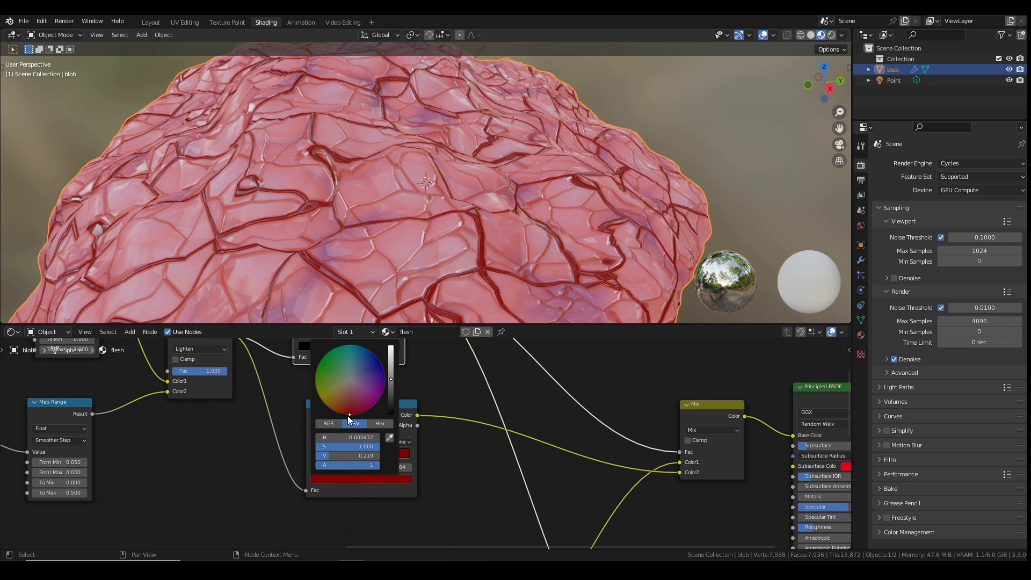
left_click_drag(391, 379, 391, 359)
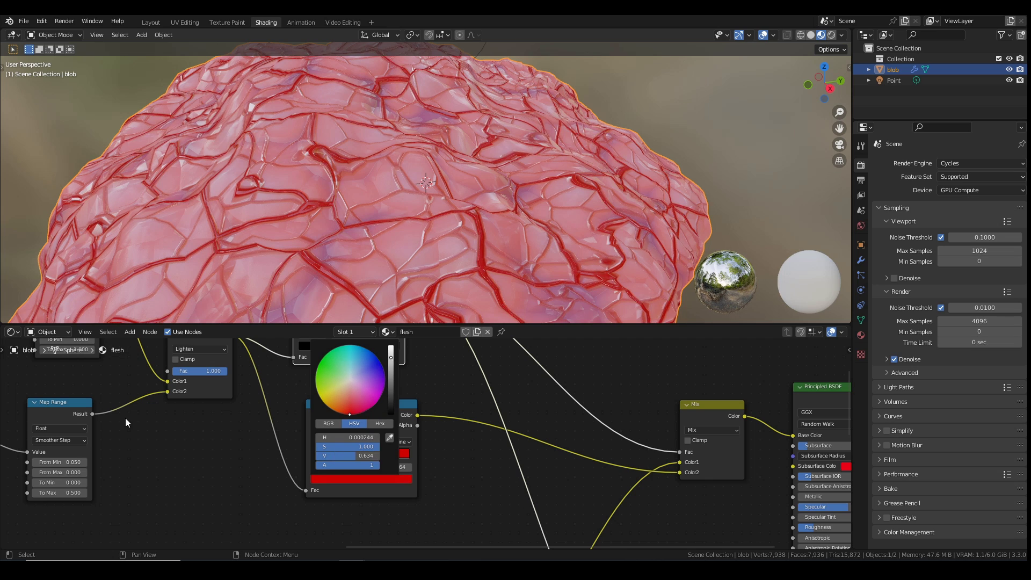
- Examine the whole blob from several angles and look over the complete flesh node tree
scroll(287, 411, "down", 2)
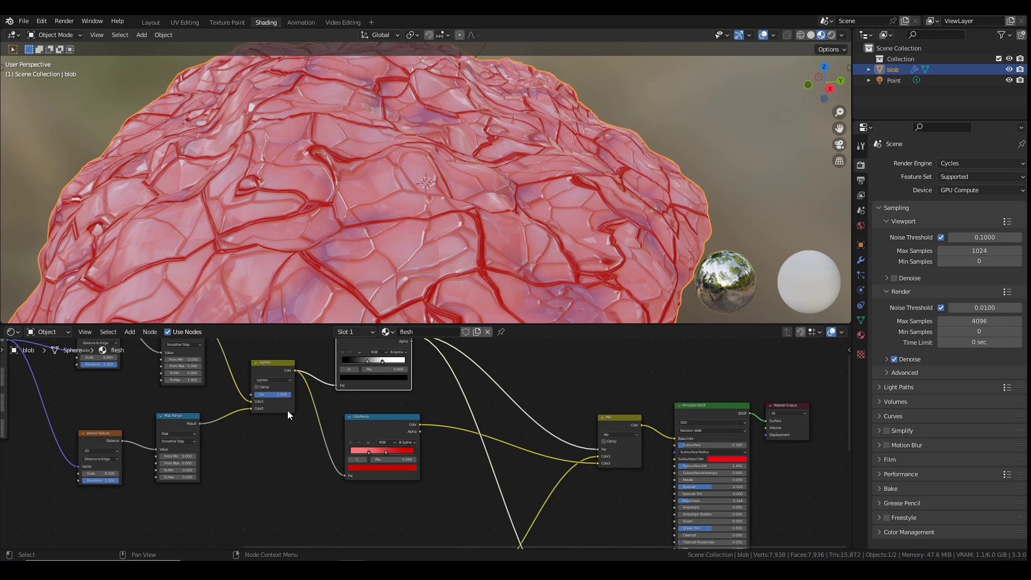
middle_click_drag(408, 303, 387, 230)
scroll(437, 269, "down", 3)
scroll(370, 430, "up", 2)
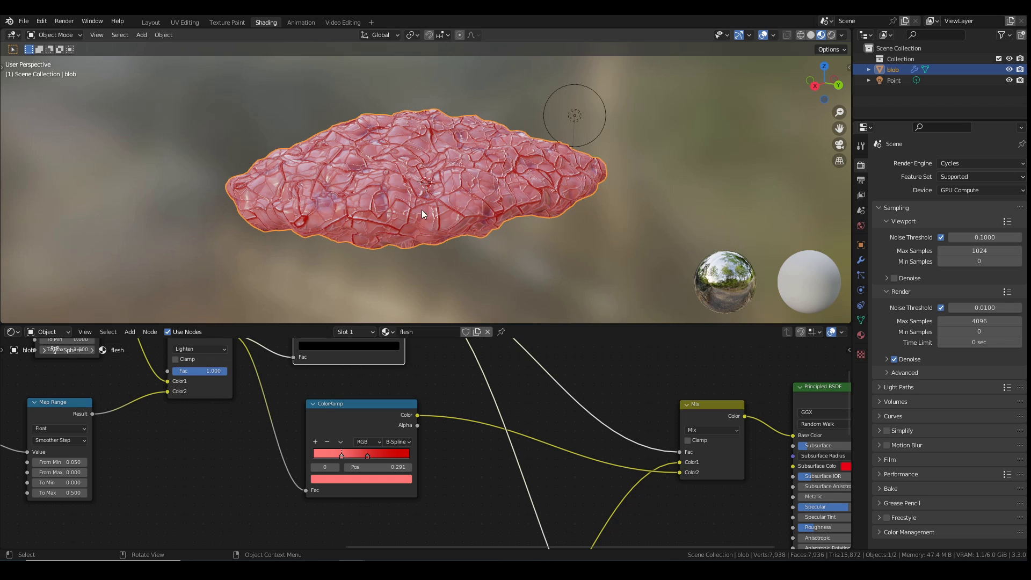
middle_click_drag(370, 196, 386, 253)
scroll(294, 396, "down", 1)
scroll(294, 396, "down", 1)
middle_click_drag(294, 395, 457, 448)
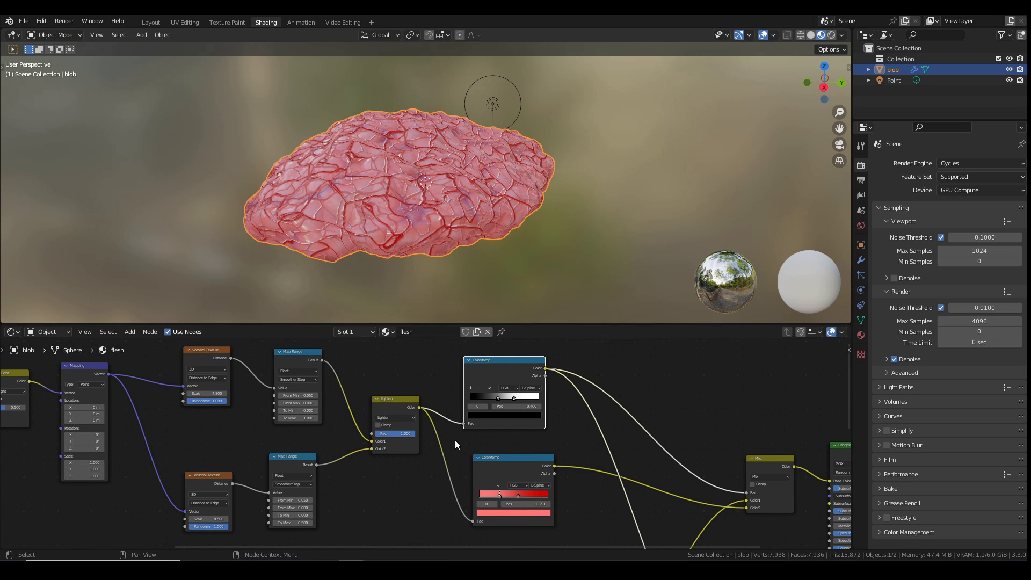
scroll(455, 439, "down", 4)
middle_click_drag(485, 456, 477, 538)
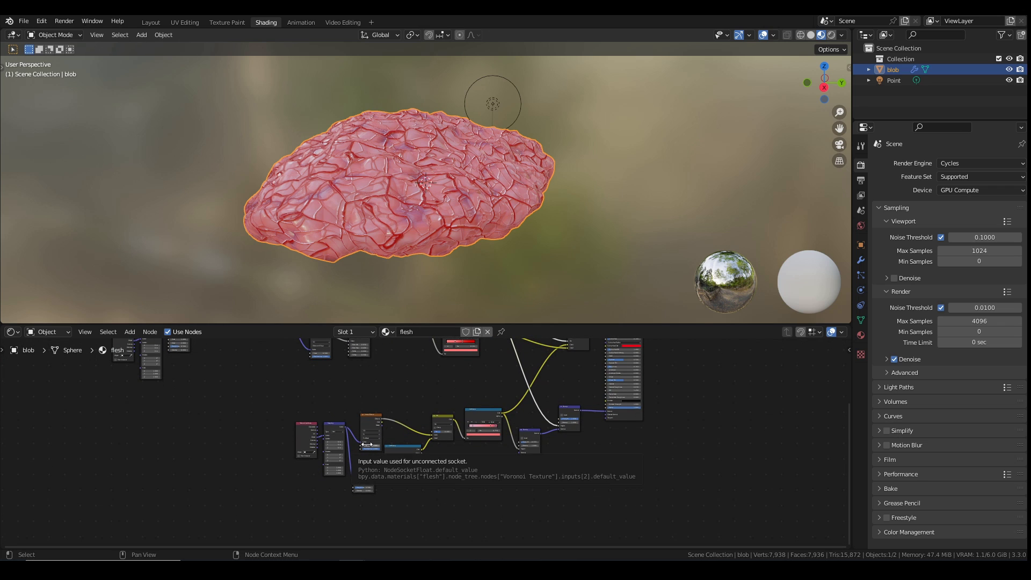
middle_click_drag(278, 414, 435, 520)
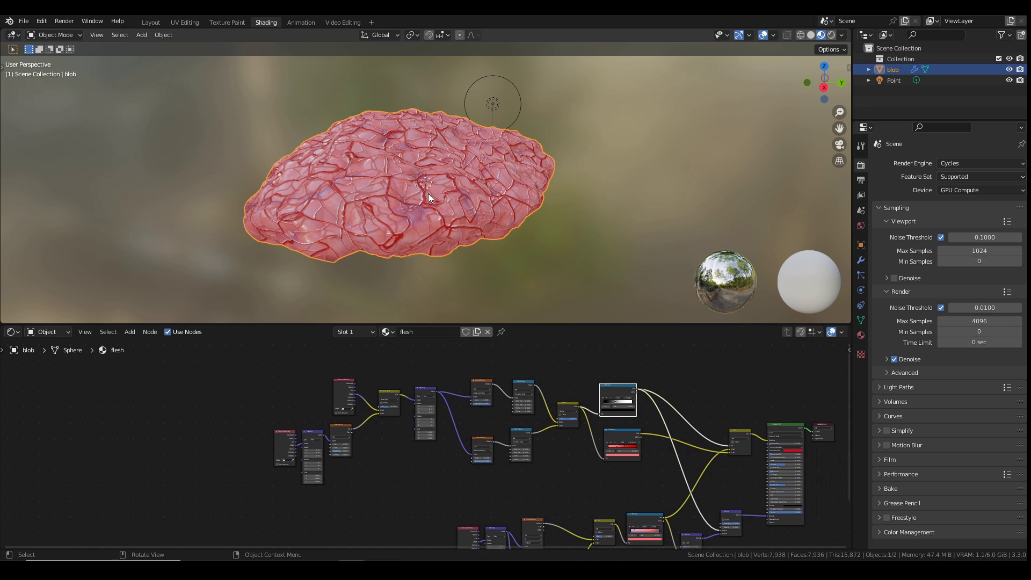
middle_click_drag(427, 194, 384, 214)
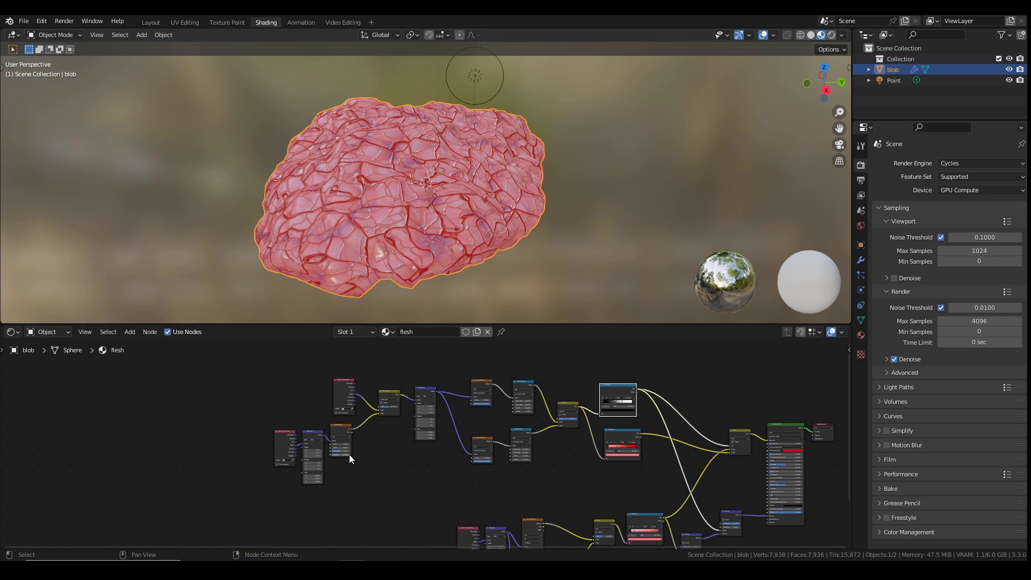
- Lower the Scale of the Noise Texture that distorts the veins to 1.2
scroll(350, 454, "up", 2)
scroll(309, 442, "up", 1)
scroll(269, 430, "up", 1)
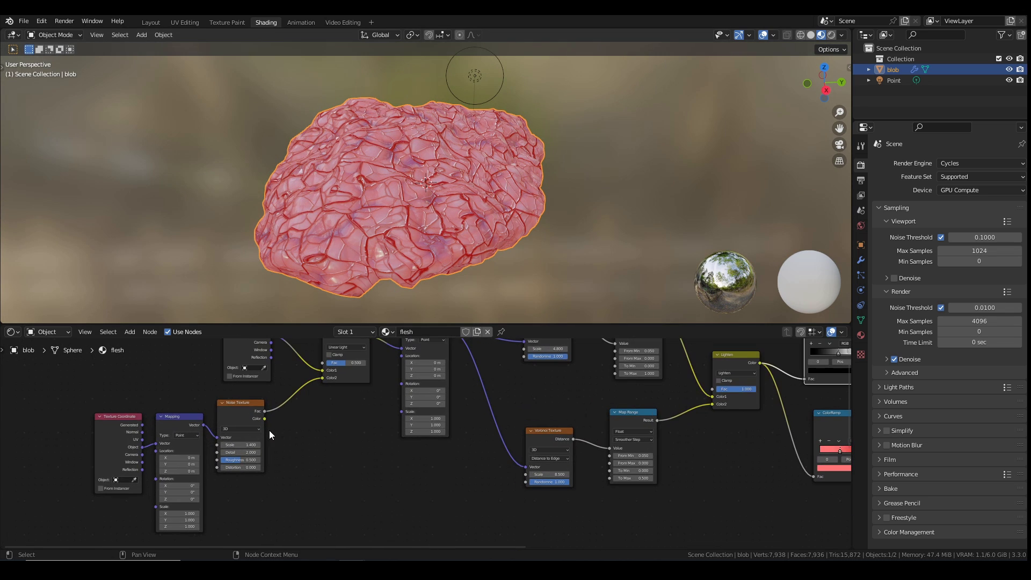
middle_click_drag(249, 414, 346, 418)
mouse_move(337, 449)
left_mouse_down()
mouse_move(384, 449)
mouse_move(319, 449)
left_mouse_up()
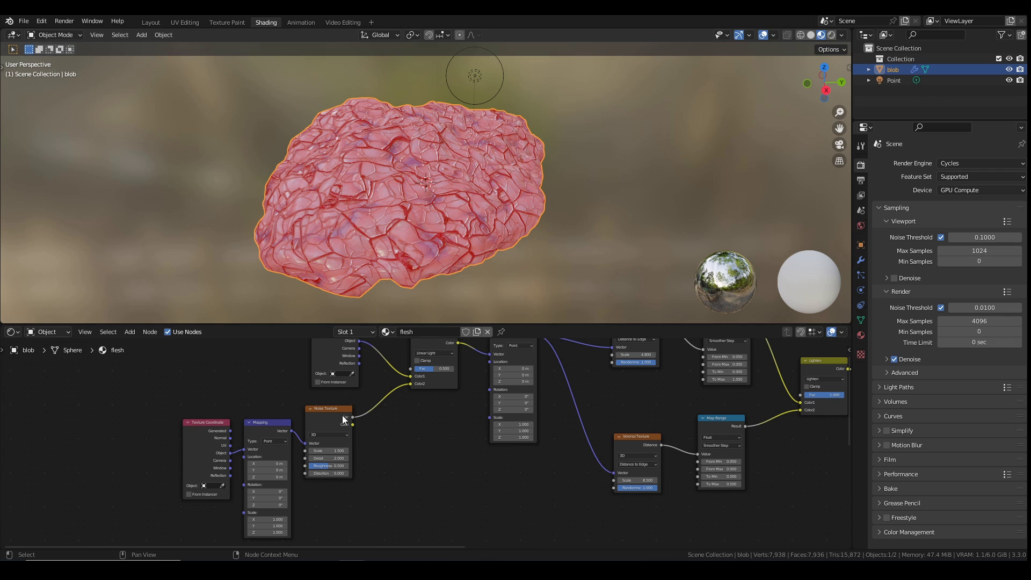
left_click(312, 450)
left_click(312, 450)
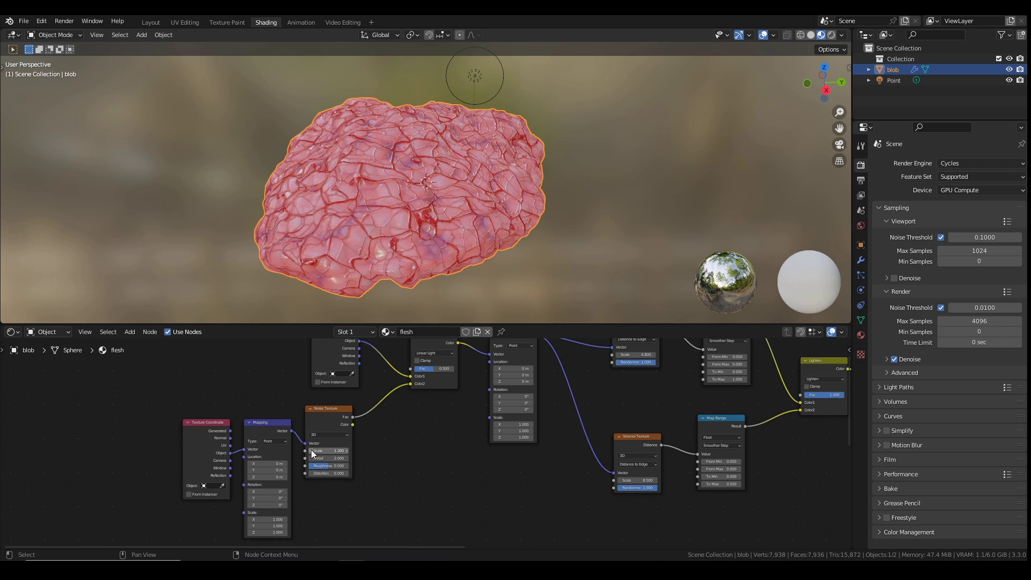
left_click(312, 450)
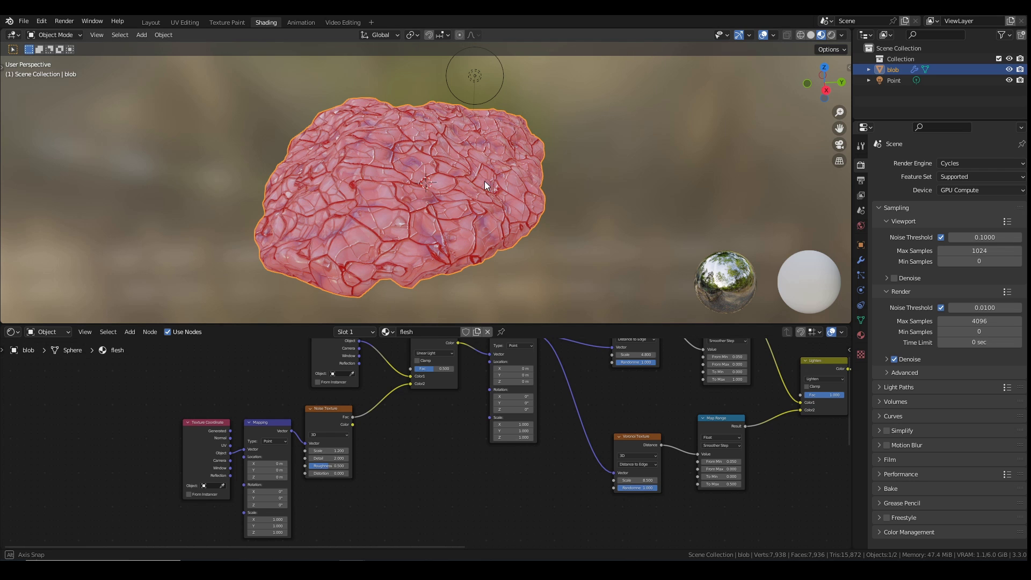
- Compare the veins without noise distortion by unlinking the Noise Texture from the Linear Light node's Color2 and relinking its Fac output
middle_click_drag(484, 181, 462, 173)
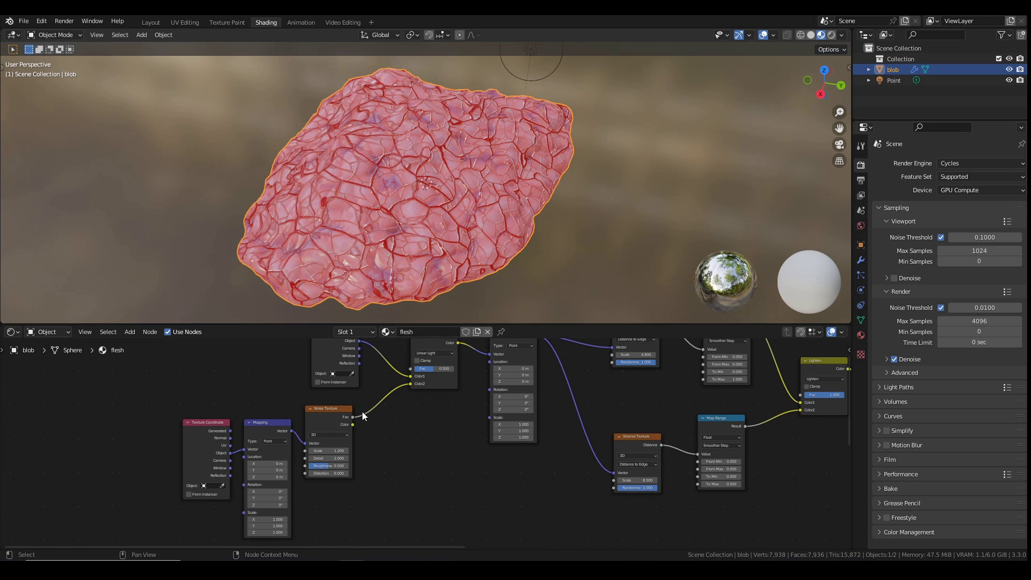
left_click_drag(411, 383, 397, 388)
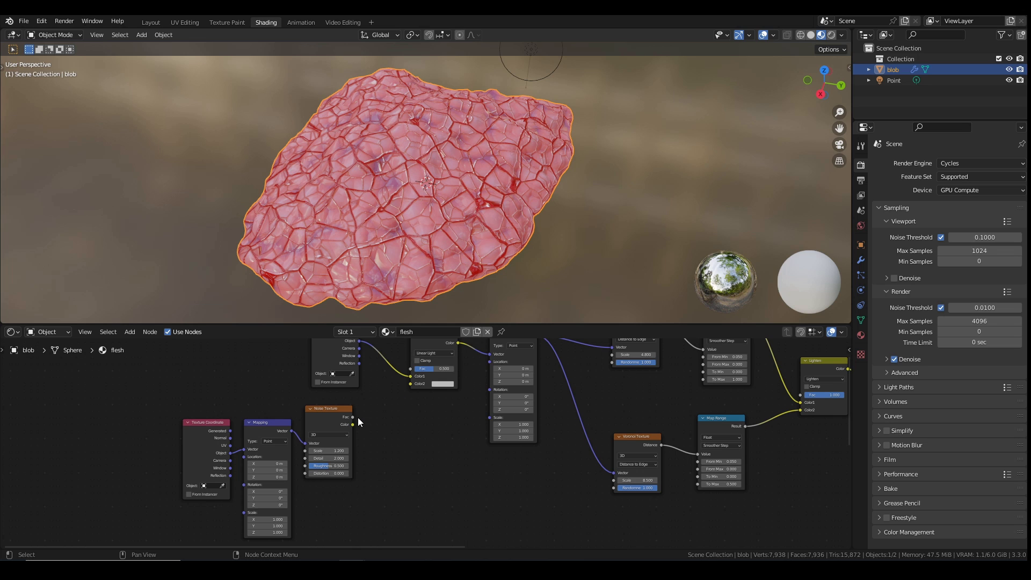
left_click_drag(353, 416, 402, 388)
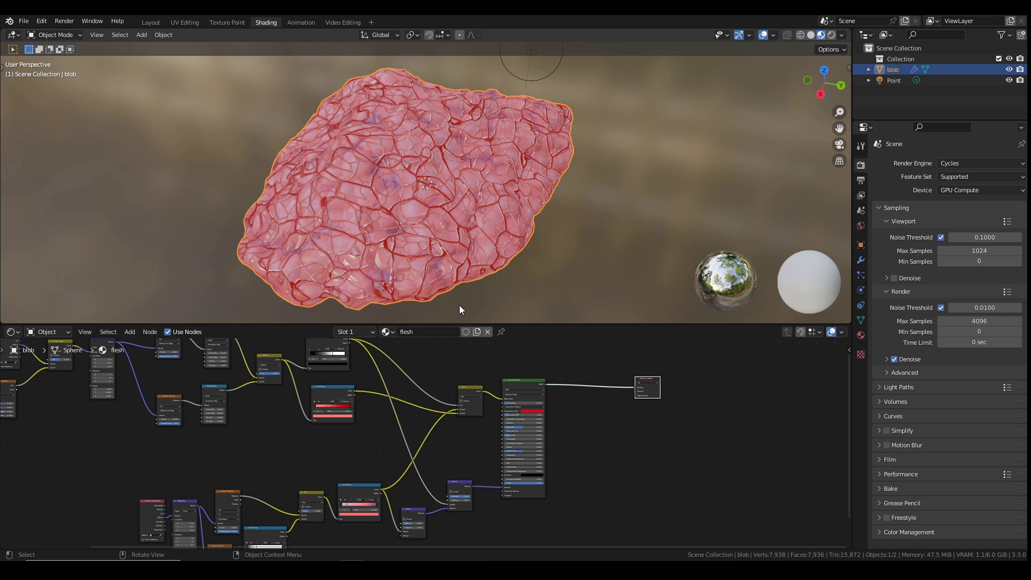
- Link the black-and-white ColorRamp to the Material Output's Displacement and insert a Displacement node into that link
middle_click_drag(351, 337, 332, 370)
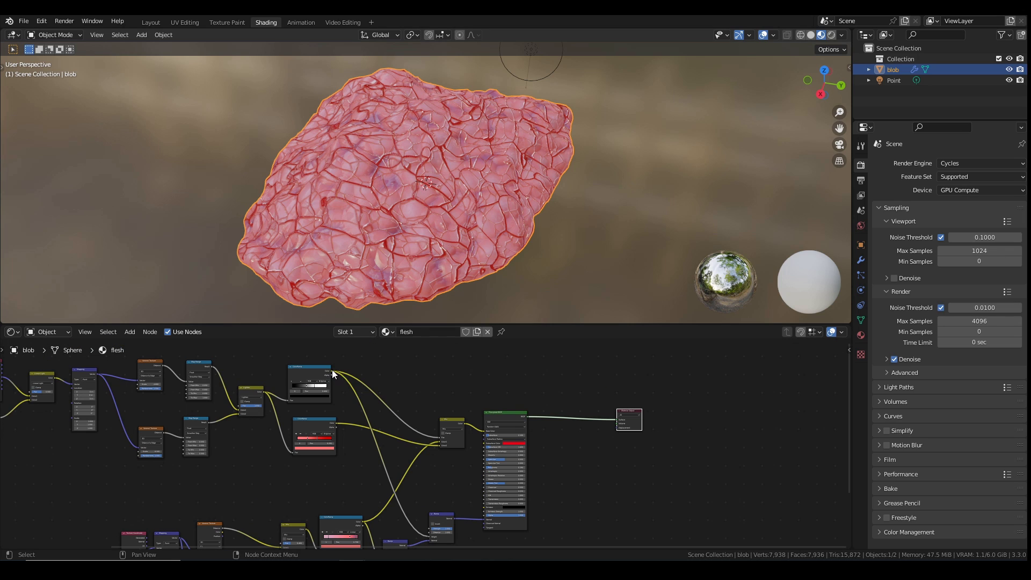
left_click_drag(333, 369, 615, 428)
key("shift+a")
left_click(450, 382)
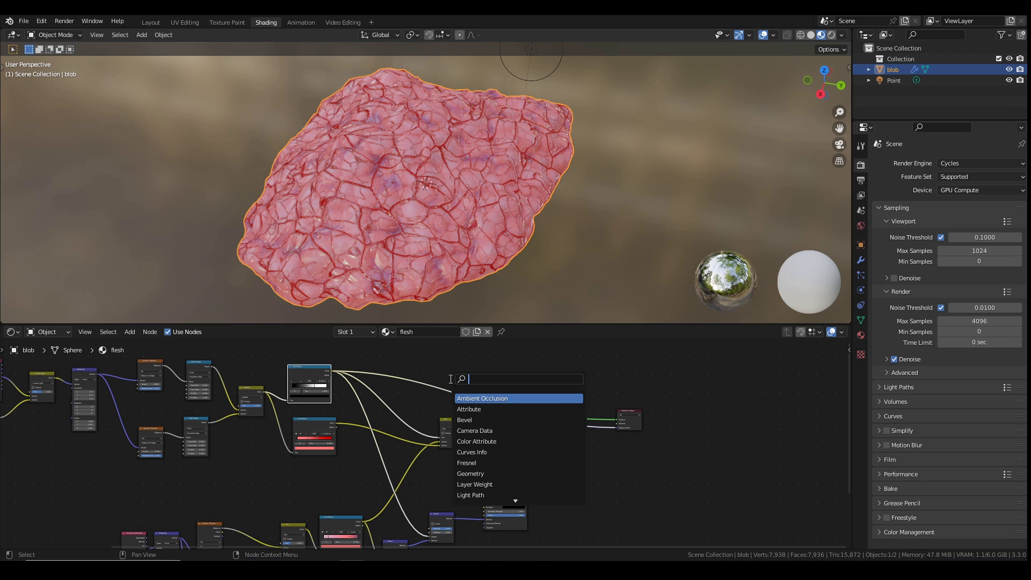
type("displ")
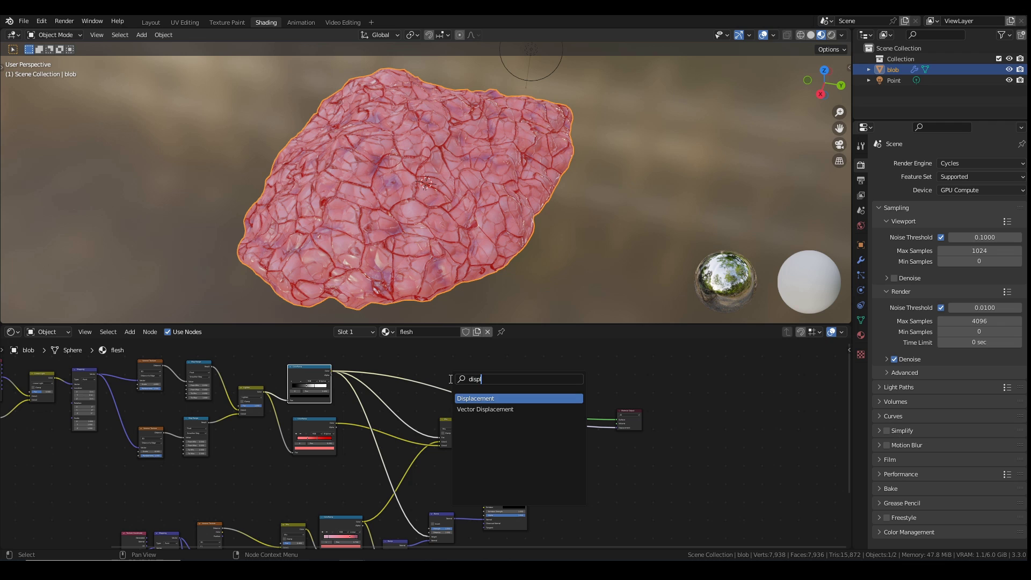
left_click(479, 399)
left_click(450, 385)
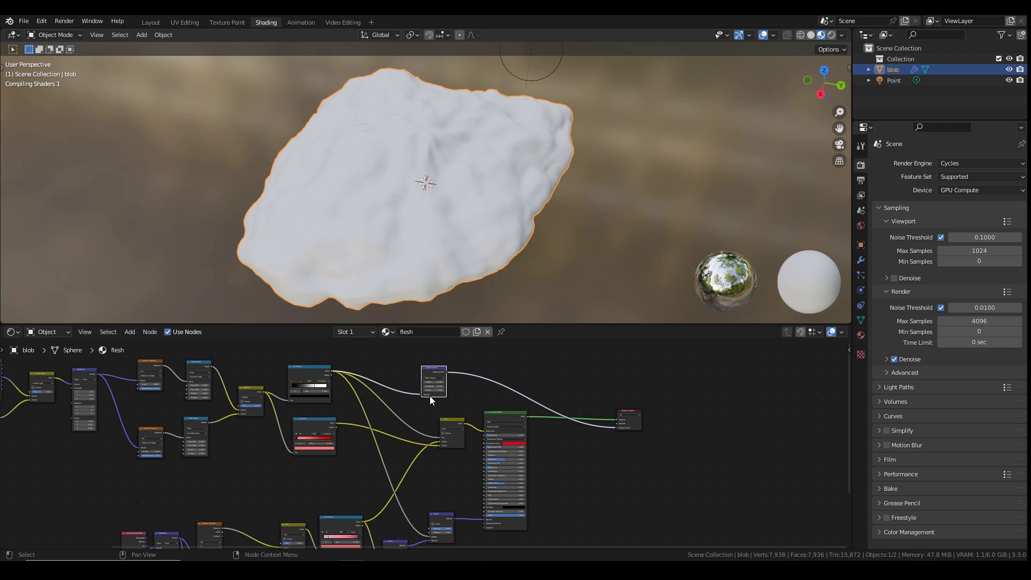
- Move the ColorRamp link on the Displacement node from its Normal input to its Height input
scroll(430, 395, "up", 3)
scroll(432, 424, "up", 1)
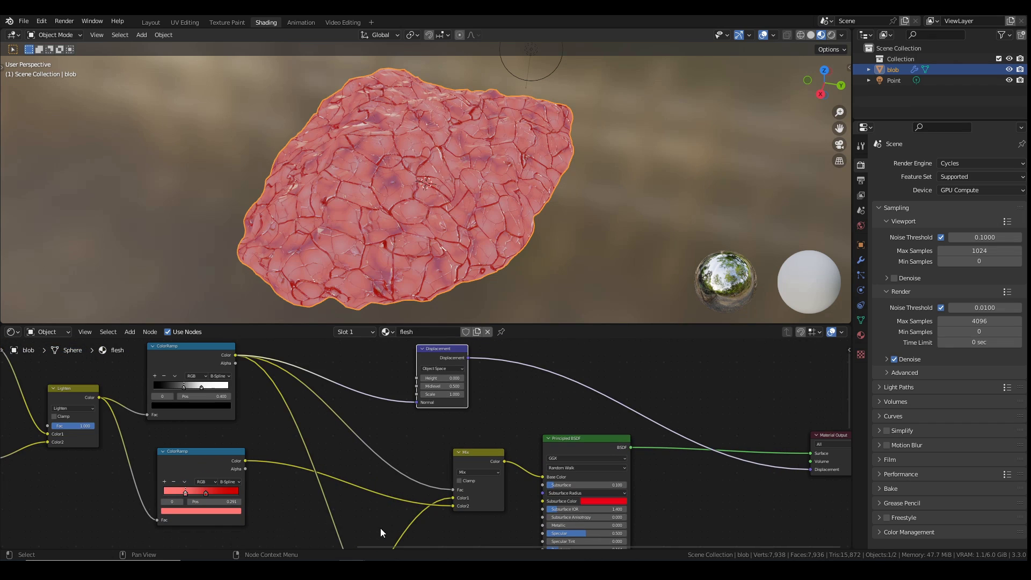
left_click_drag(417, 403, 416, 378)
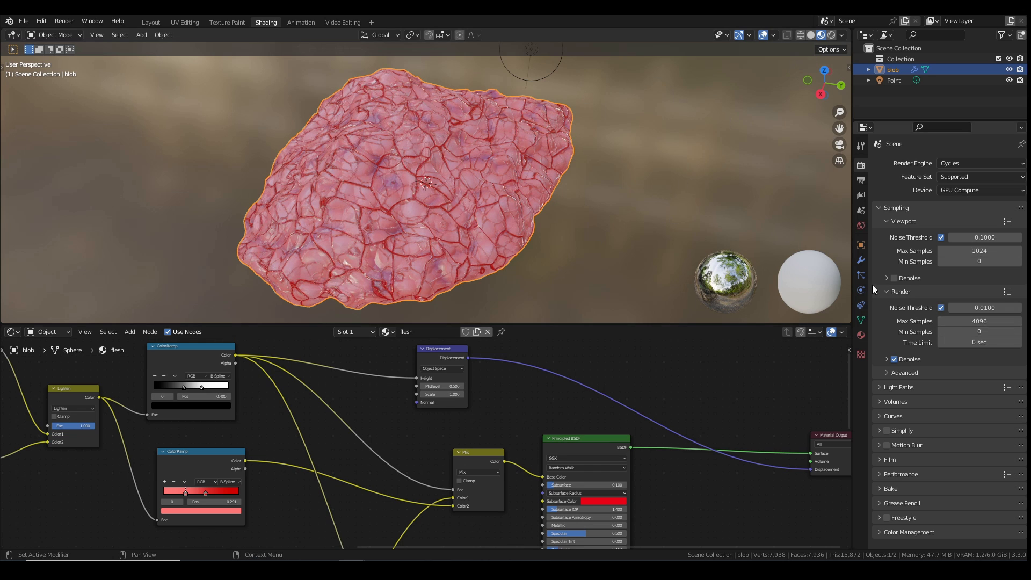
- Set the flesh material's surface displacement method to Displacement and Bump
left_click(862, 333)
scroll(934, 364, "down", 12)
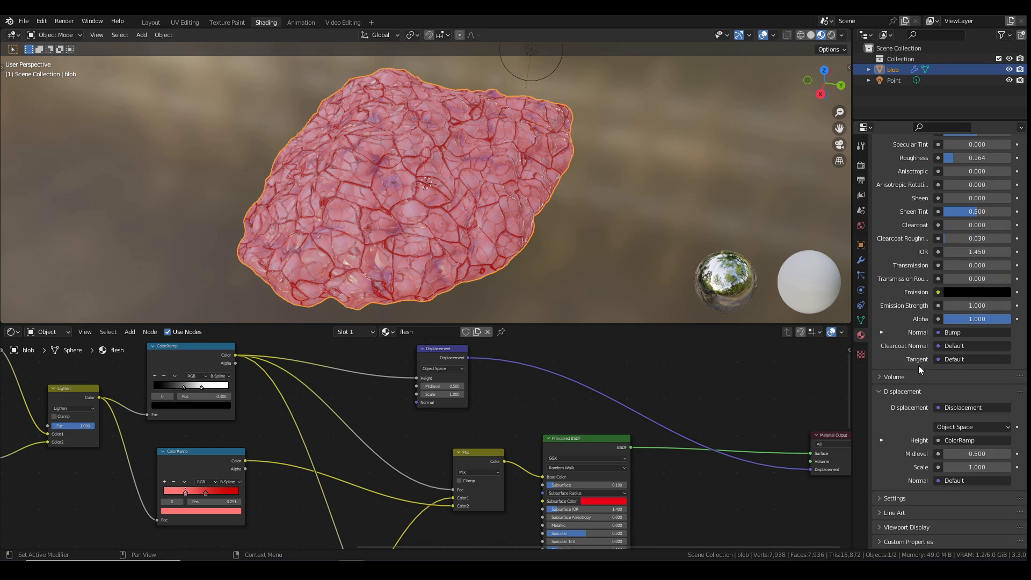
left_click(891, 498)
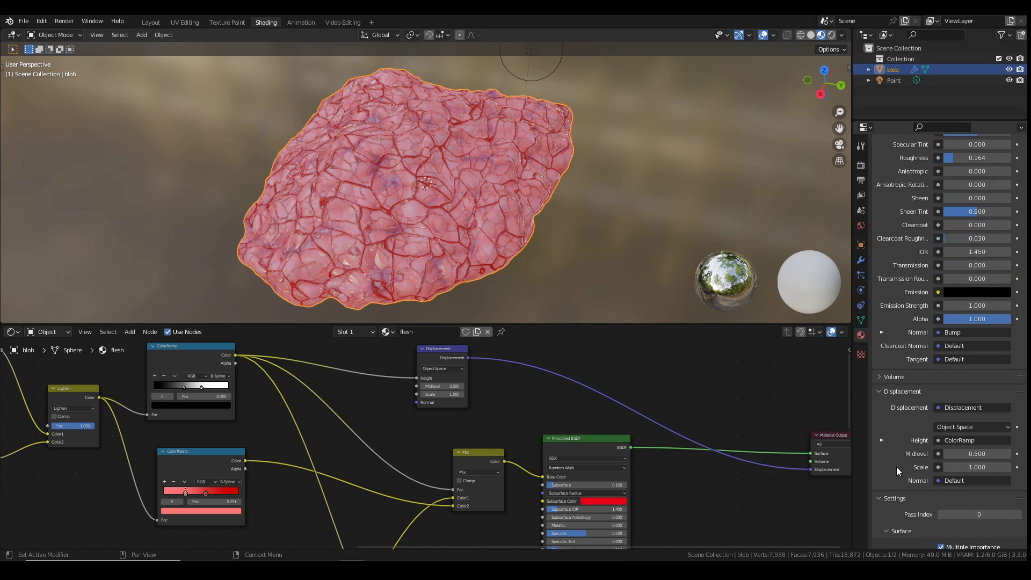
scroll(897, 466, "down", 5)
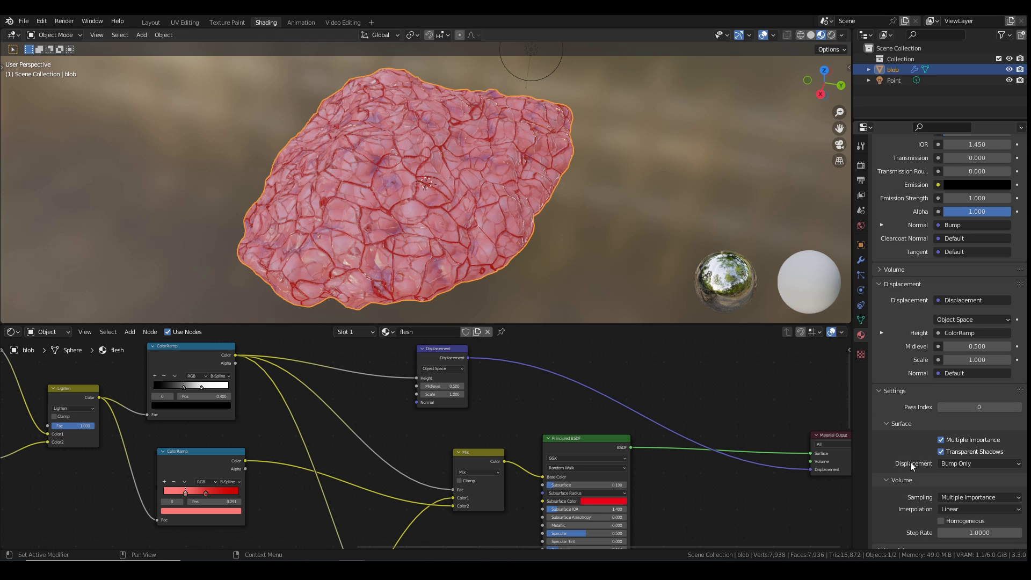
left_click(969, 462)
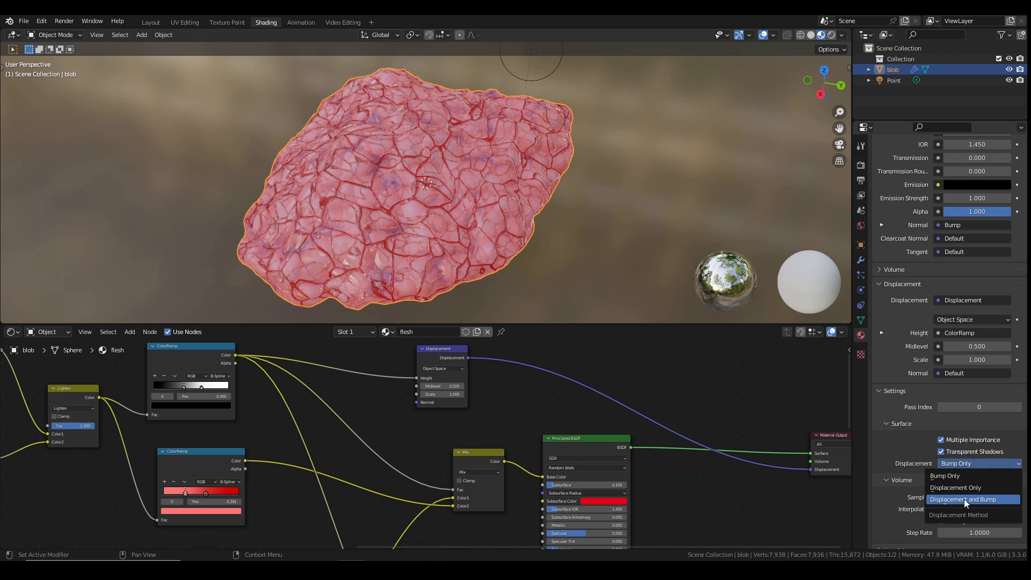
left_click(964, 498)
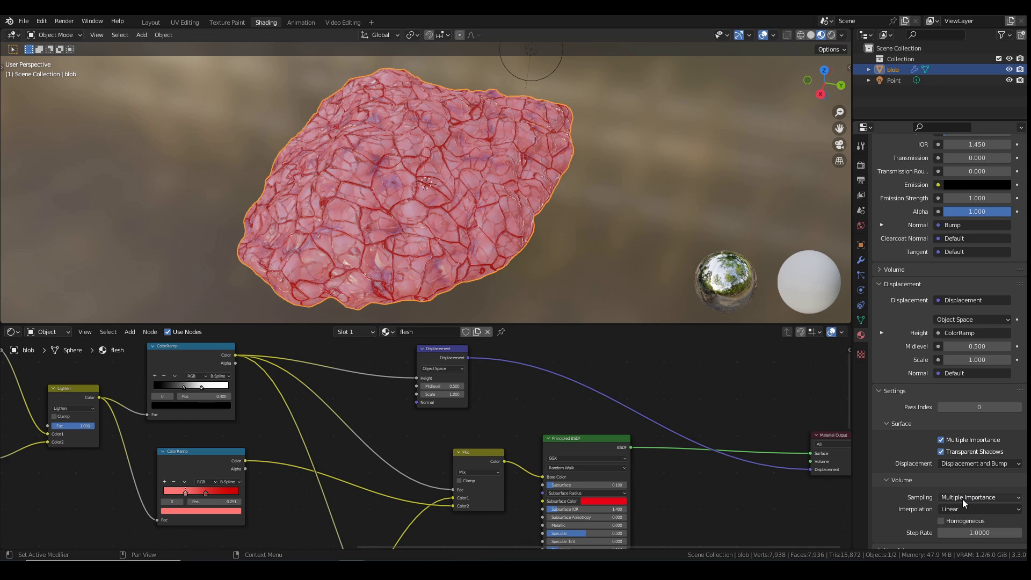
- Show the blob in Rendered shading without overlays and set the Displacement node's Scale to 0.1
left_click(830, 36)
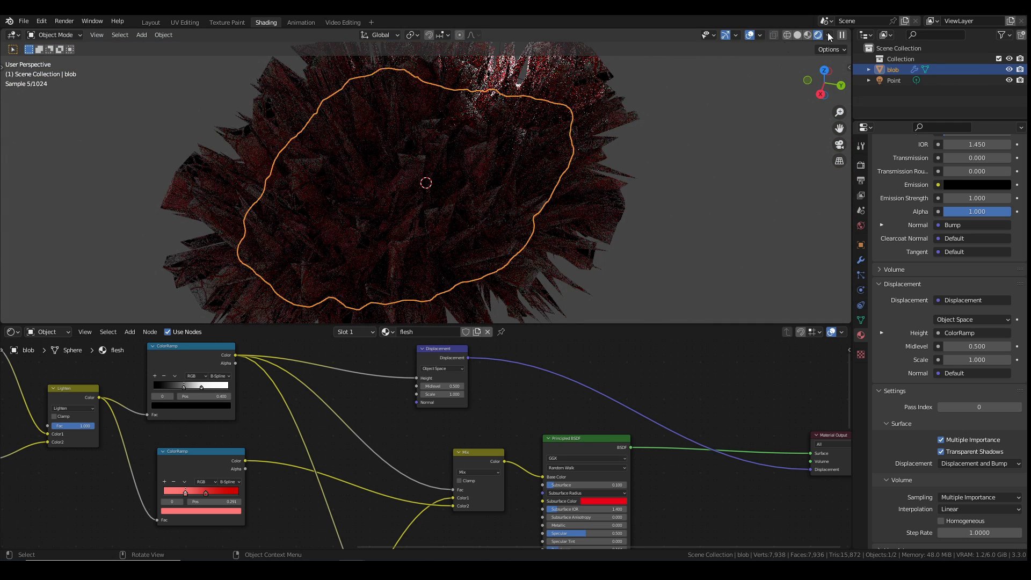
left_click(751, 36)
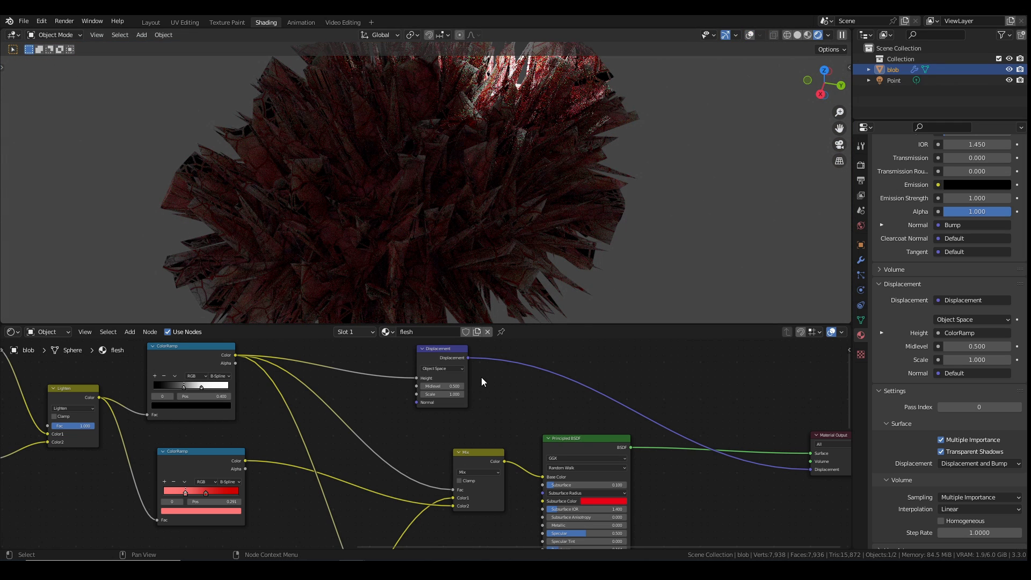
left_click(443, 394)
type(".1")
key("Return")
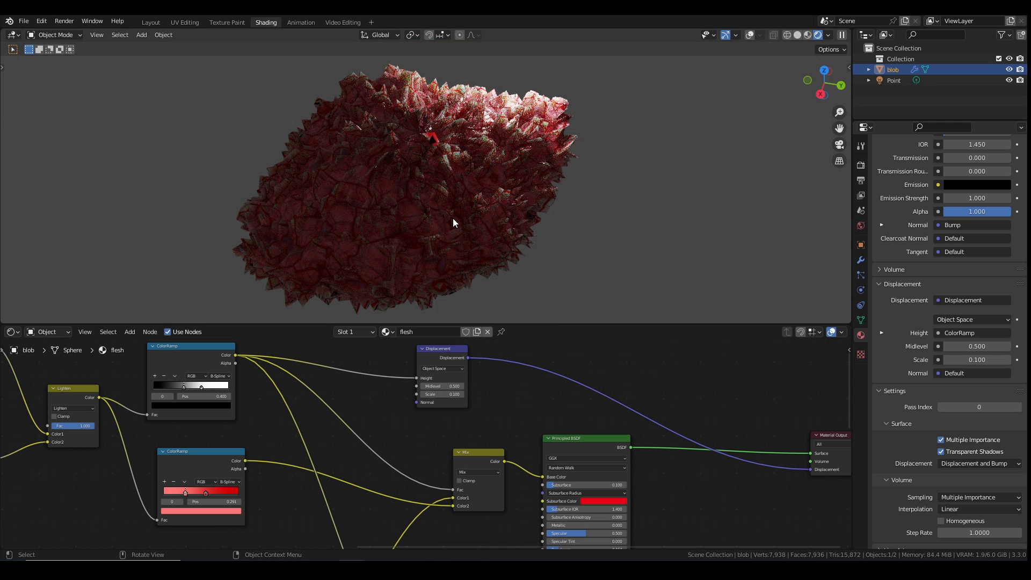
- Insert a Math node set to Multiply between the black-and-white ColorRamp and the Displacement node's Height
left_click_drag(419, 359, 490, 364)
key("shift+a")
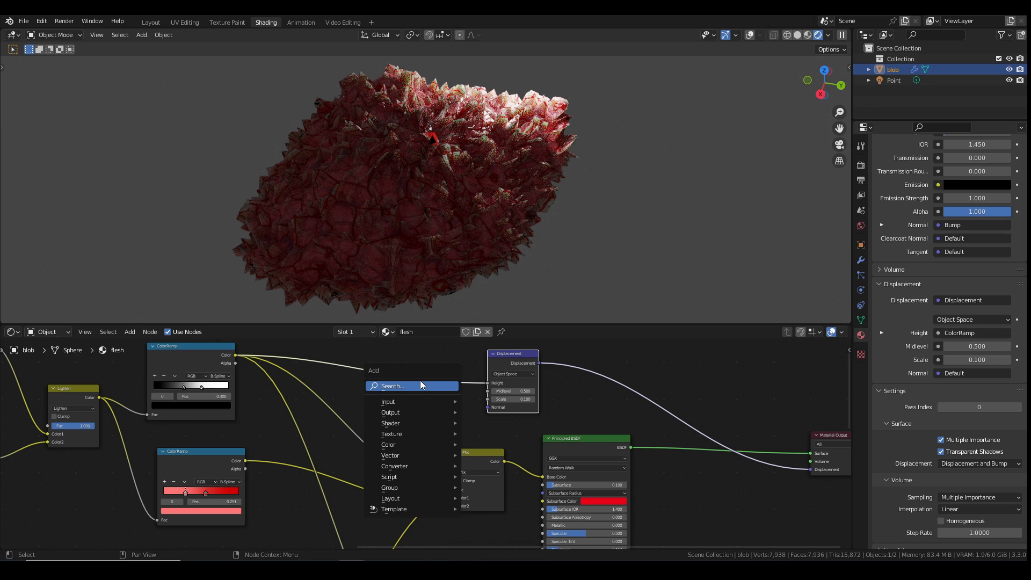
type("math")
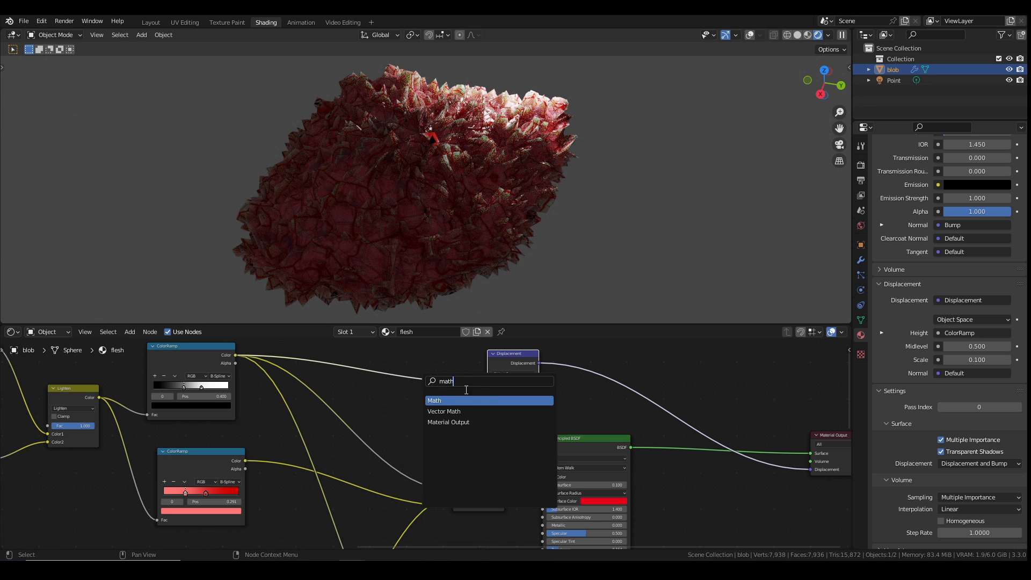
key("Return")
left_click(452, 379)
left_click(439, 384)
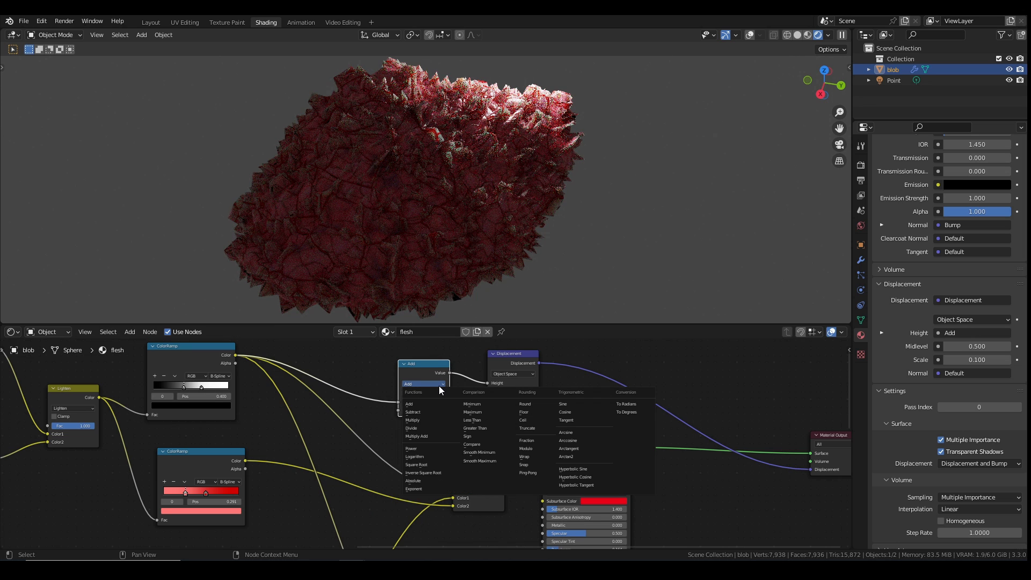
left_click(425, 419)
- Try a value of 0.1 in the Multiply node
left_click(424, 410)
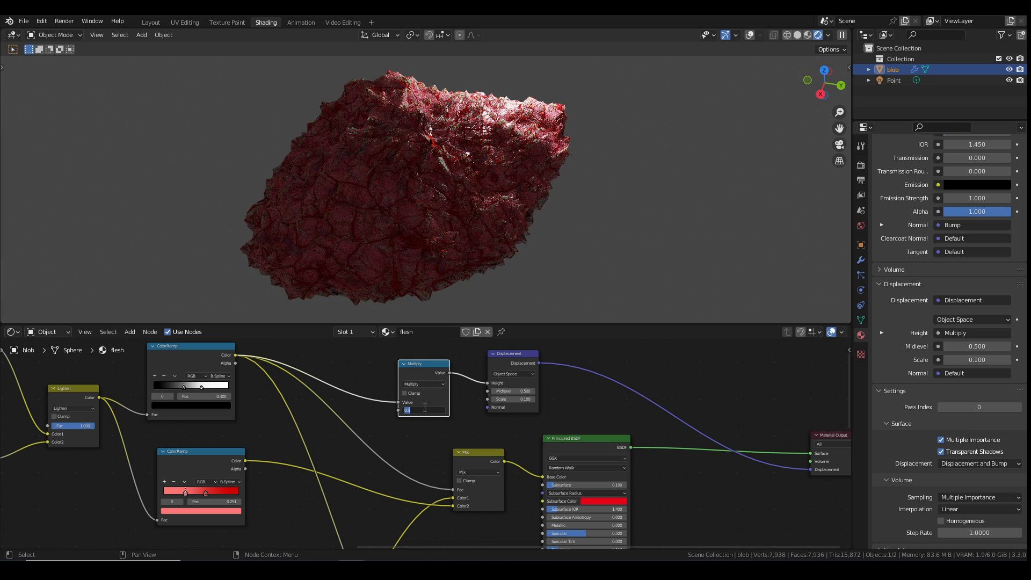
type("0.1")
key("Return")
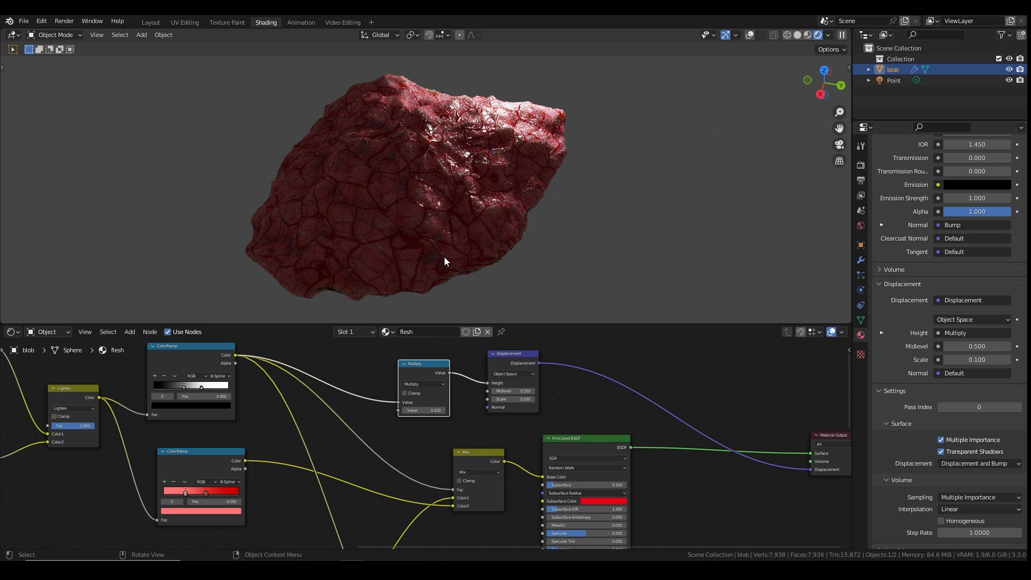
- Set the Multiply node's value to 0.2 and inspect the displaced veins from another angle
left_click(431, 410)
key("BackSpace")
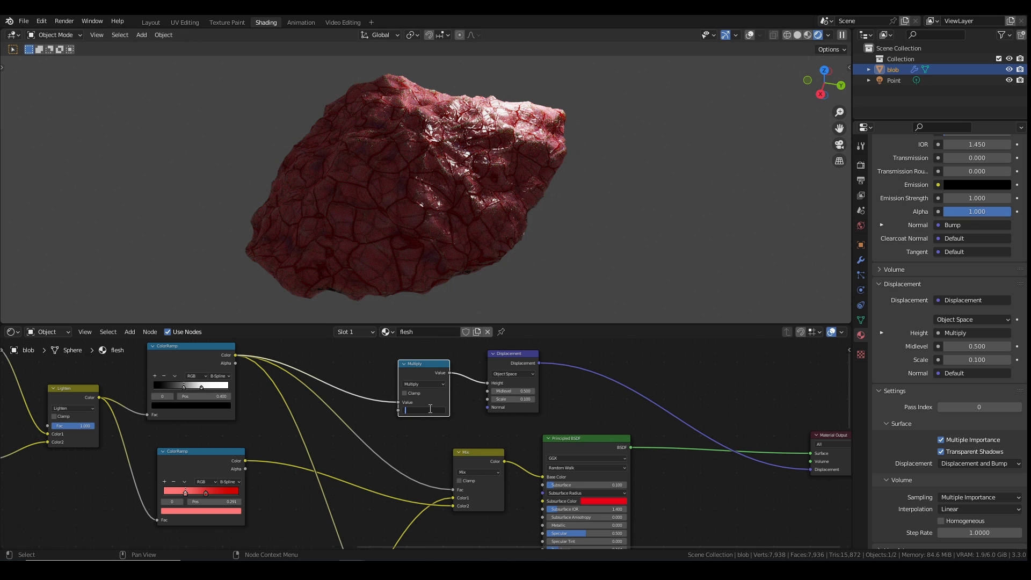
type("0.2")
key("Return")
middle_click_drag(418, 124, 473, 127)
scroll(470, 161, "up", 3)
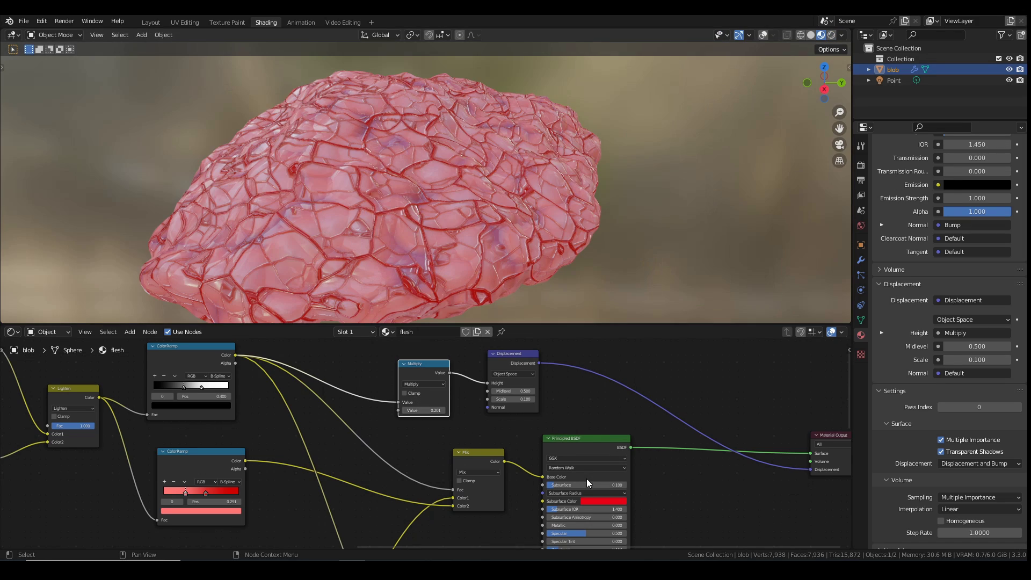
middle_click_drag(586, 478, 562, 408)
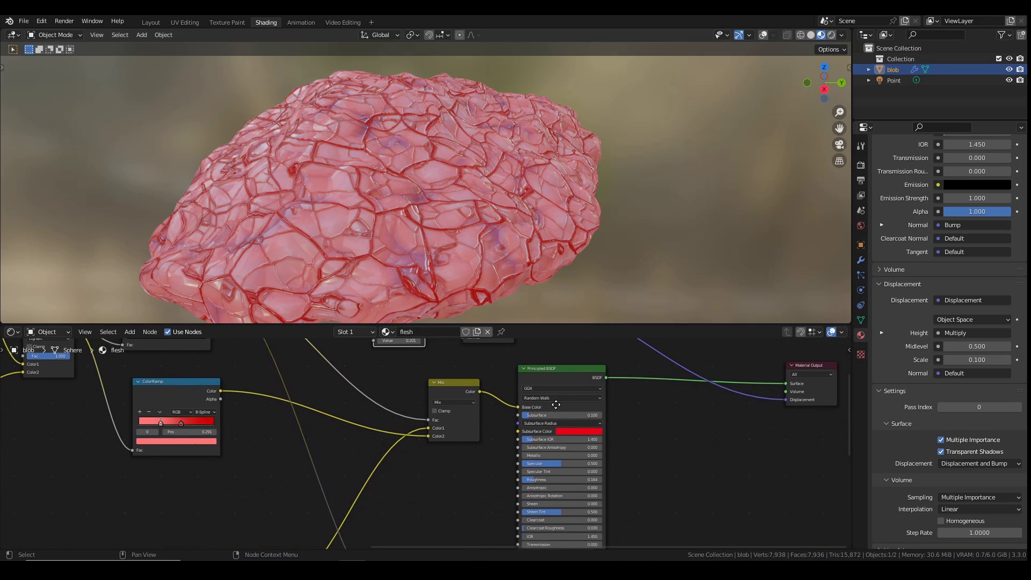
- Lower the Principled BSDF's Roughness to about 0.045 and check the glossier flesh surface from another angle
left_click_drag(541, 479, 541, 479)
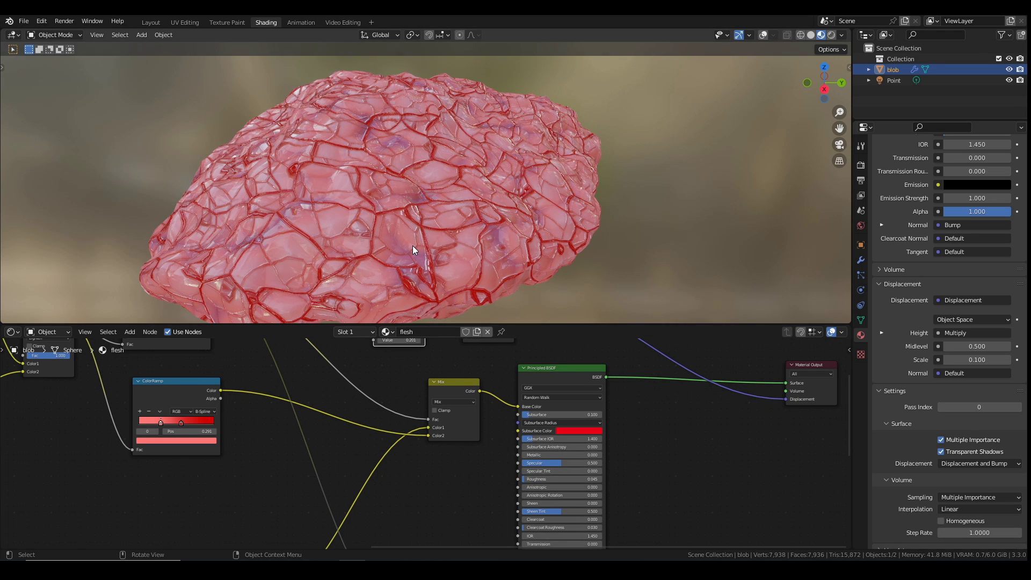
middle_click_drag(412, 246, 432, 245)
- Review the flesh node tree, from the Bump nodes and pink base to the Voronoi vein and displacement nodes, and inspect the blob
middle_click_drag(304, 448, 338, 388)
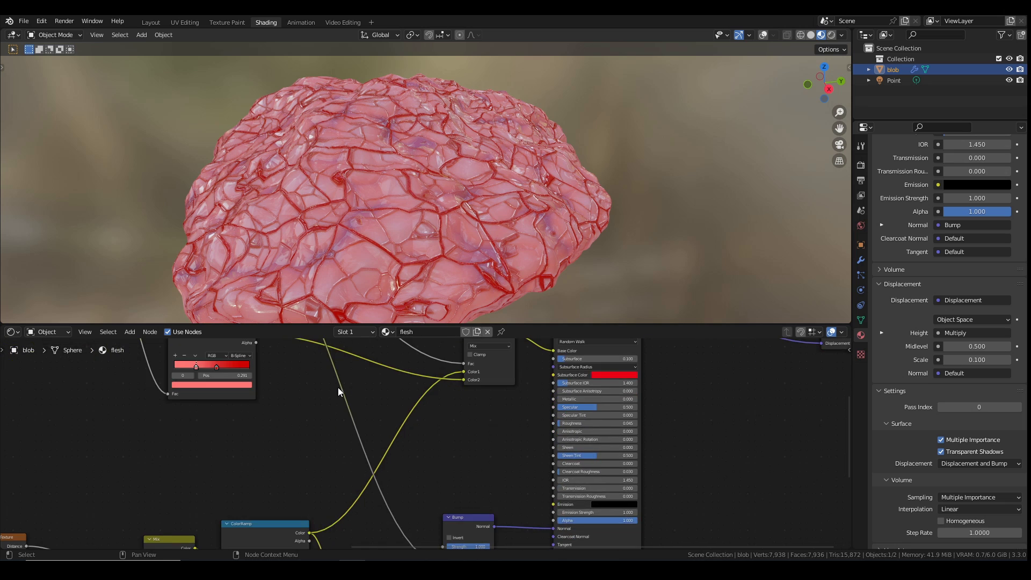
scroll(351, 404, "down", 3)
middle_click_drag(366, 420, 410, 340)
scroll(356, 422, "up", 2)
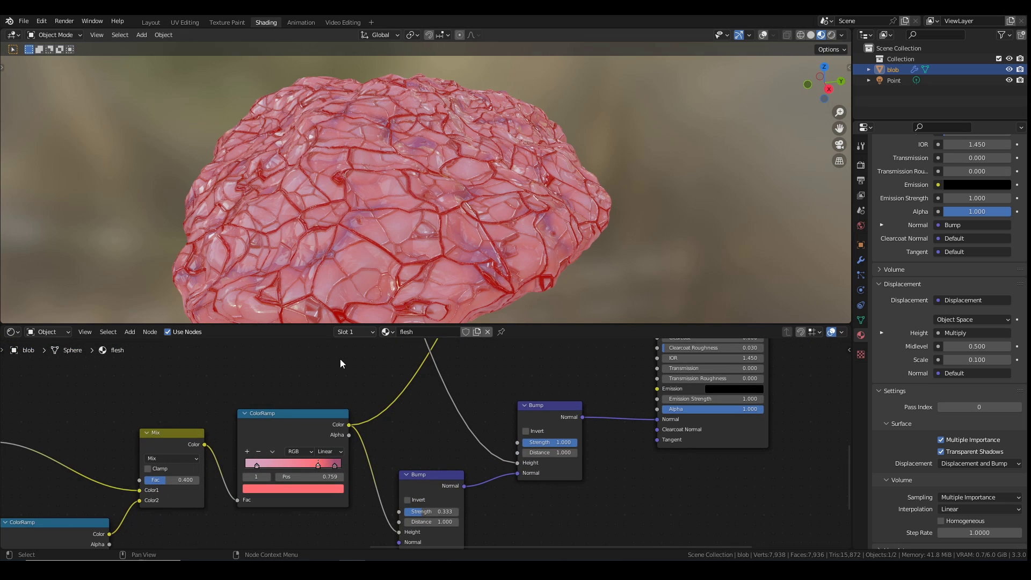
scroll(197, 411, "down", 2)
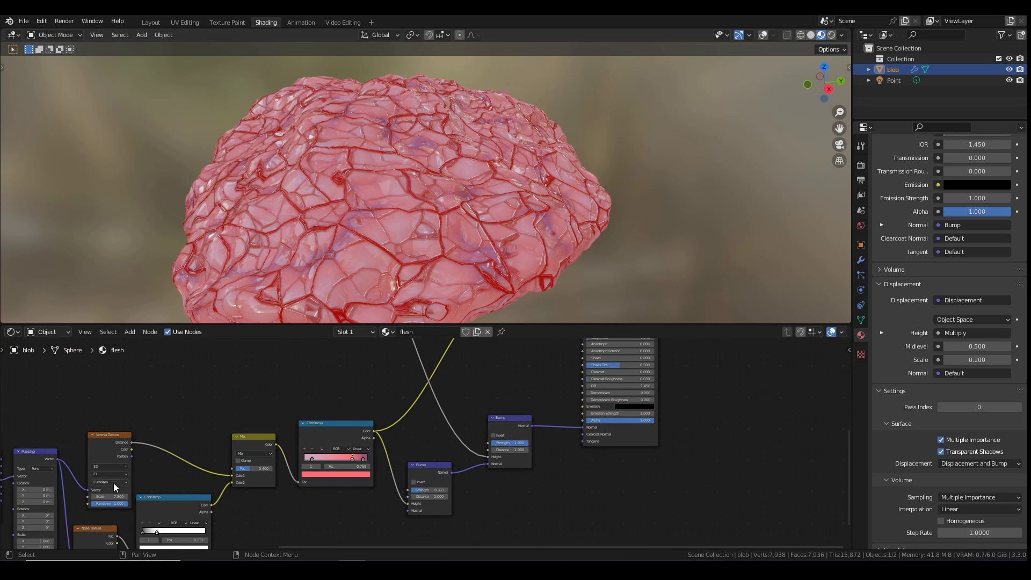
middle_click_drag(315, 394, 345, 536)
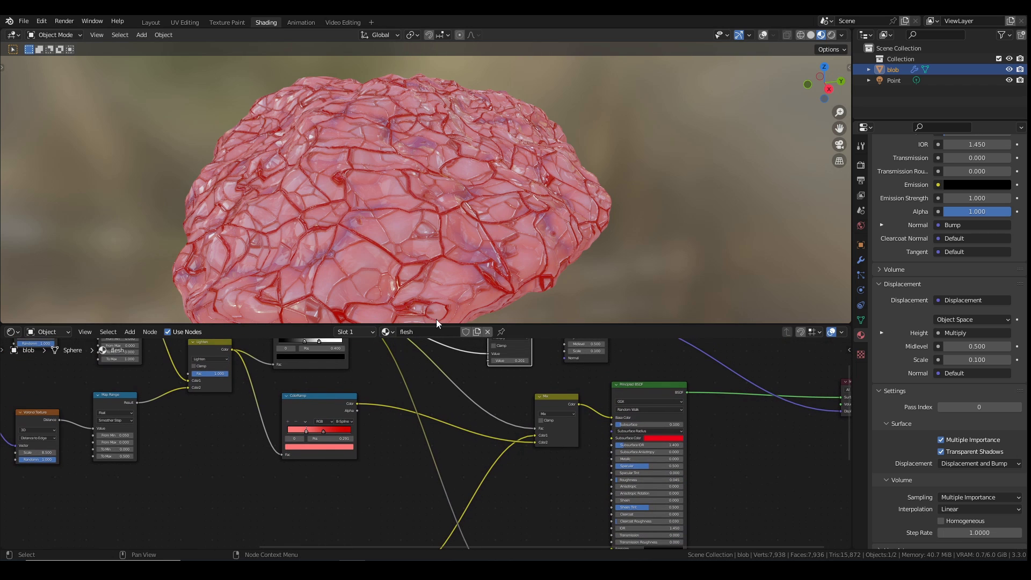
middle_click_drag(38, 339, 134, 379)
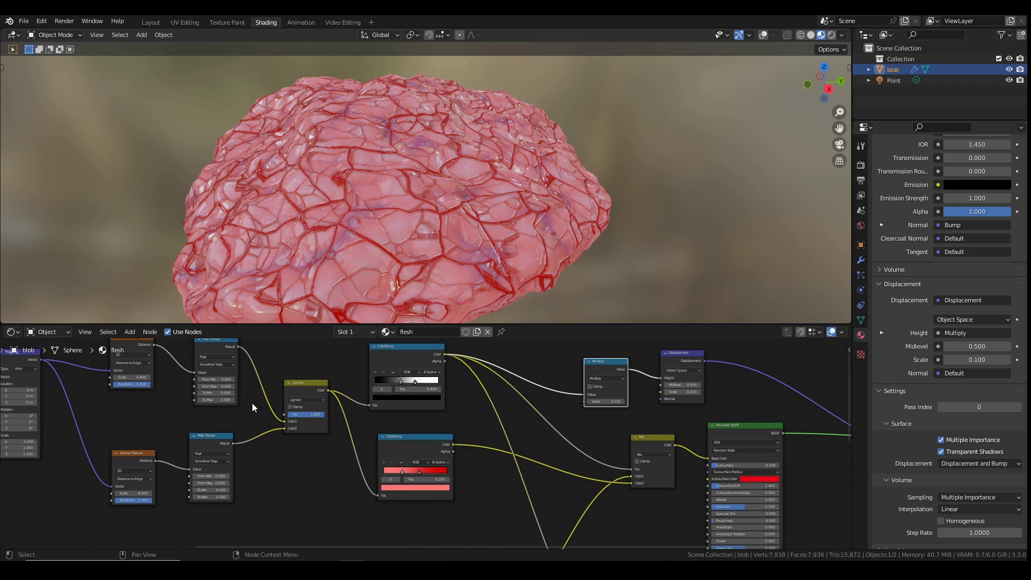
mouse_move(465, 239)
middle_mouse_down()
mouse_move(457, 256)
mouse_move(396, 262)
mouse_move(468, 242)
middle_mouse_up()
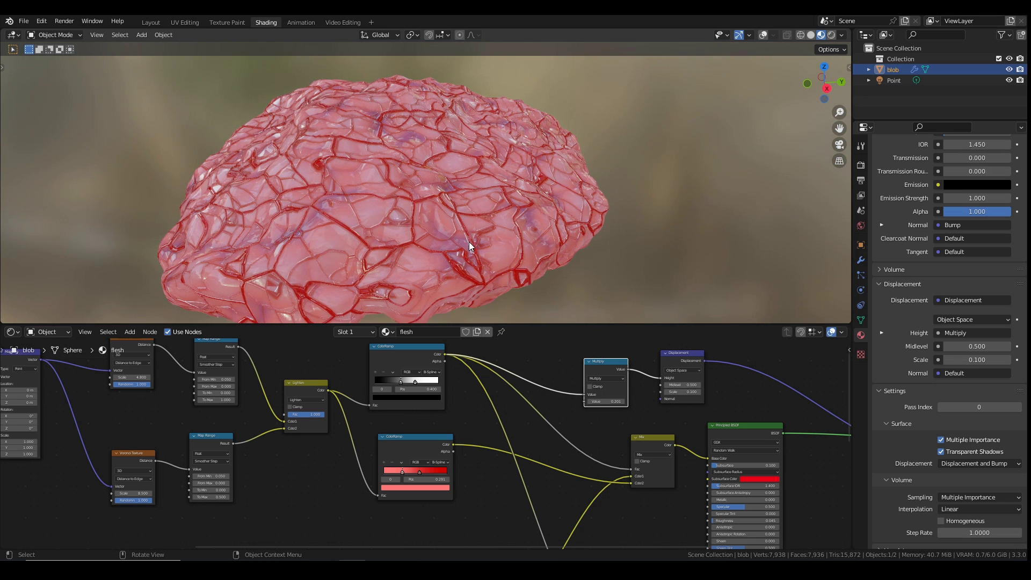